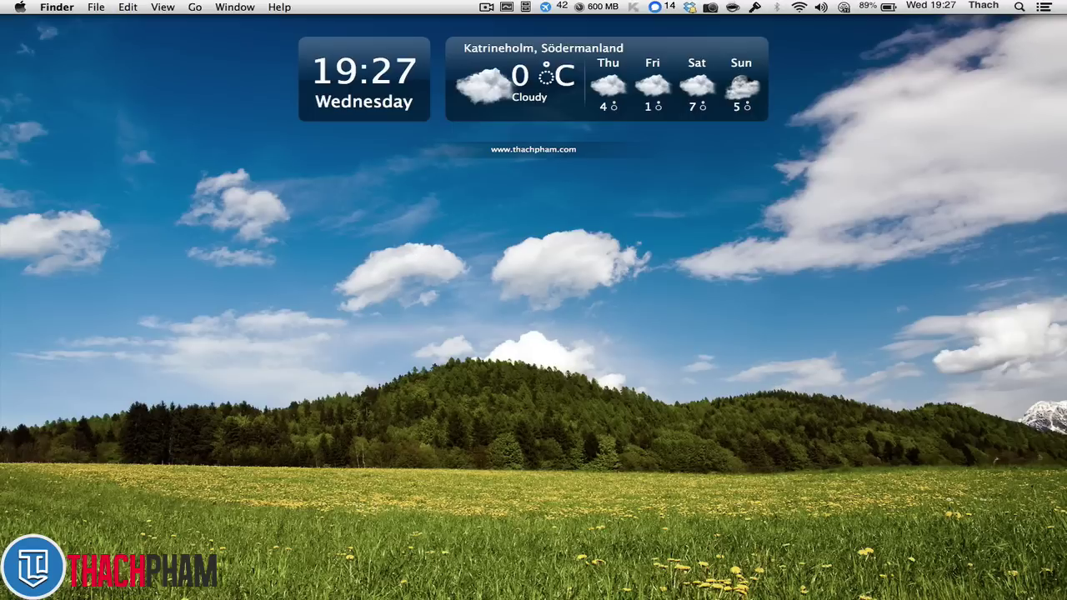
- Review the Contact Form 7 plugin page on WordPress.org, including its download count, then go to the site's login tab
mouse_move(914, 595)
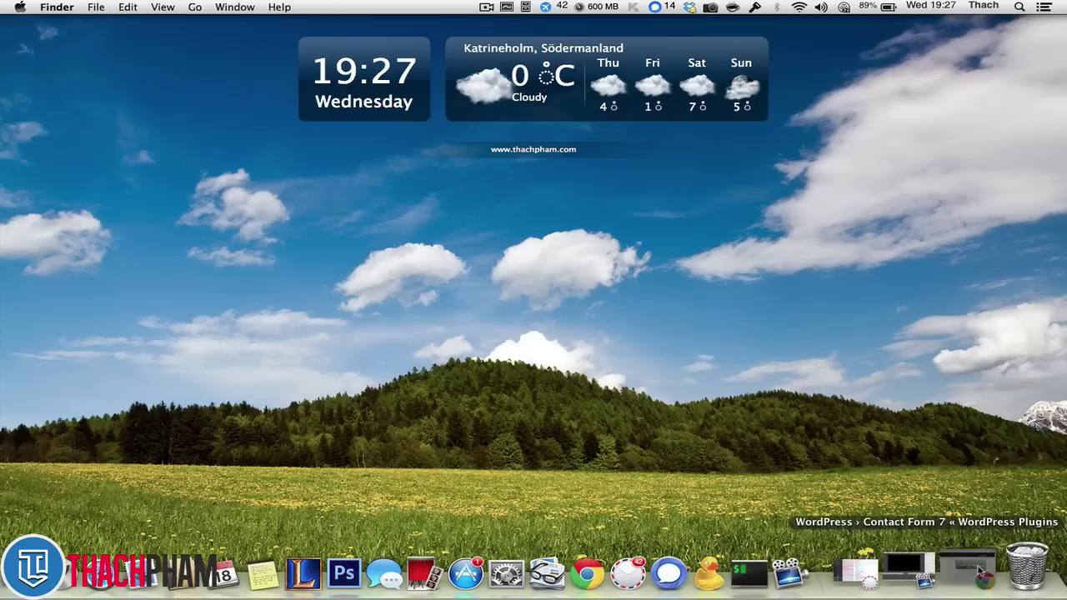
click(997, 571)
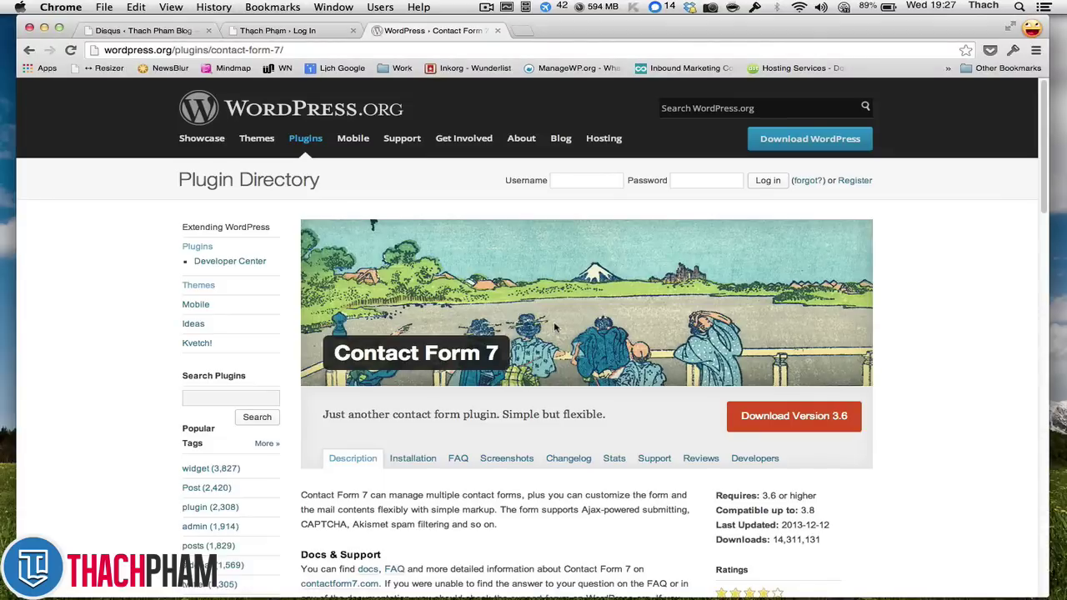
scroll(559, 327, down, 1)
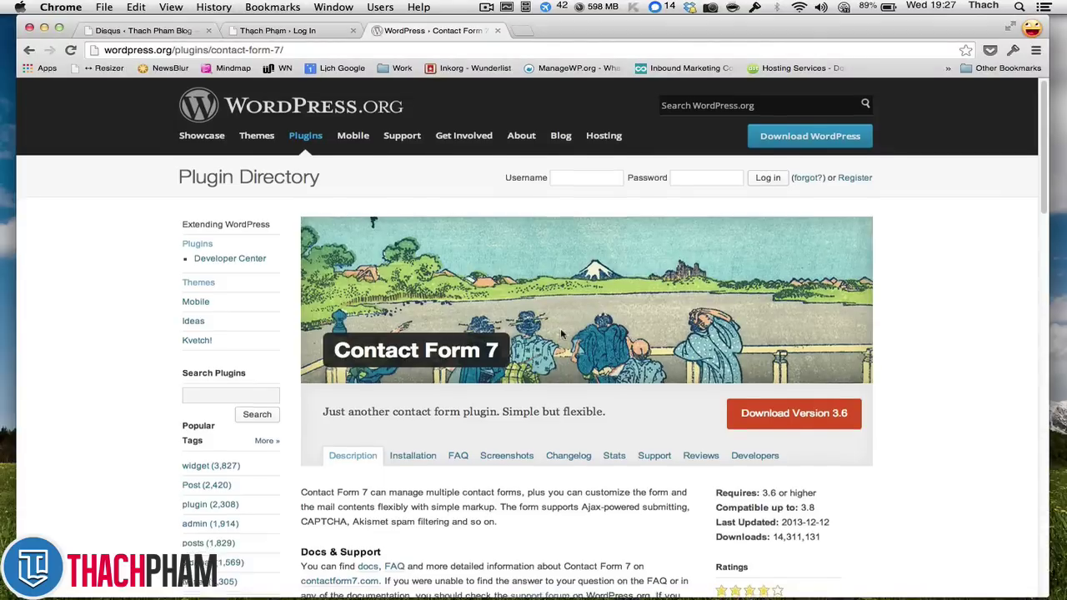
drag(830, 538, 771, 534)
click(894, 494)
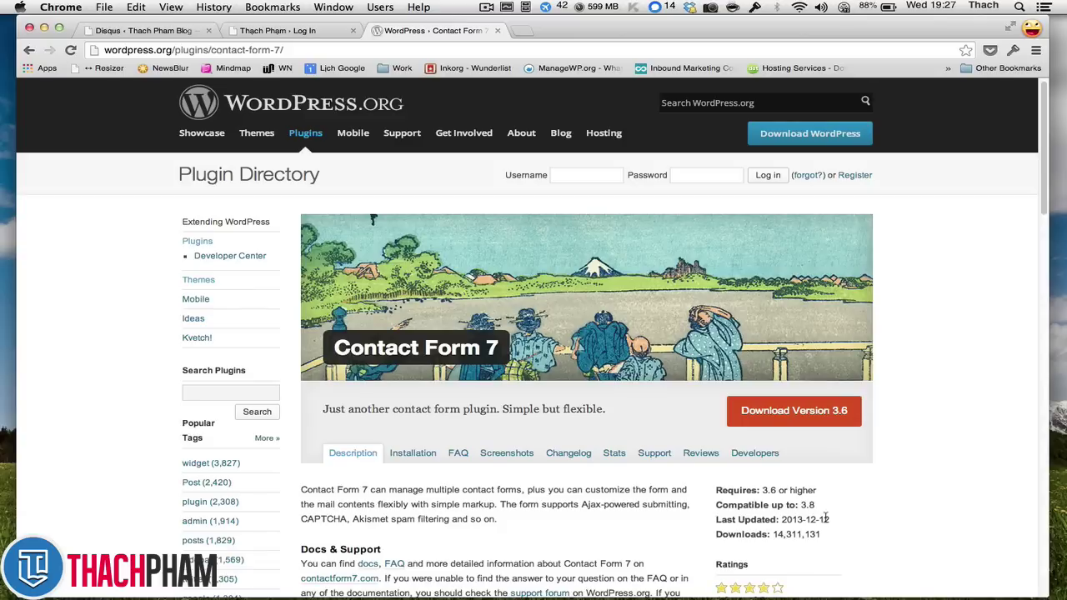
scroll(825, 517, down, 2)
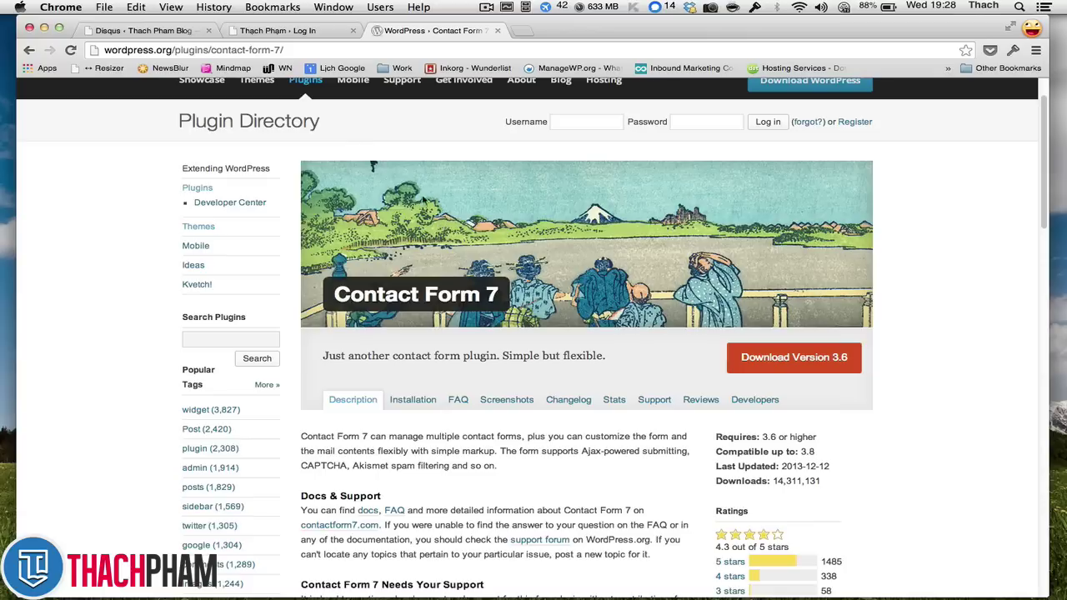
click(303, 32)
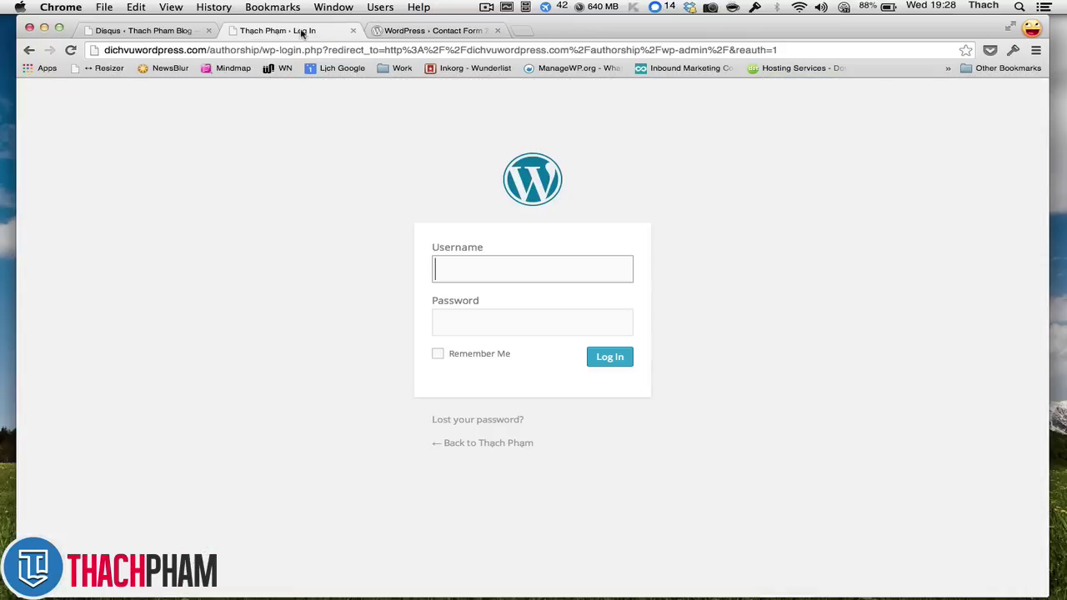
- Log in to the WordPress admin with the site's username and password, then go to Plugins > Add New
text(admin)
key(Tab)
text(admin)
key(BackSpace)
key(BackSpace)
key(BackSpace)
key(BackSpace)
key(BackSpace)
text(123456)
key(Return)
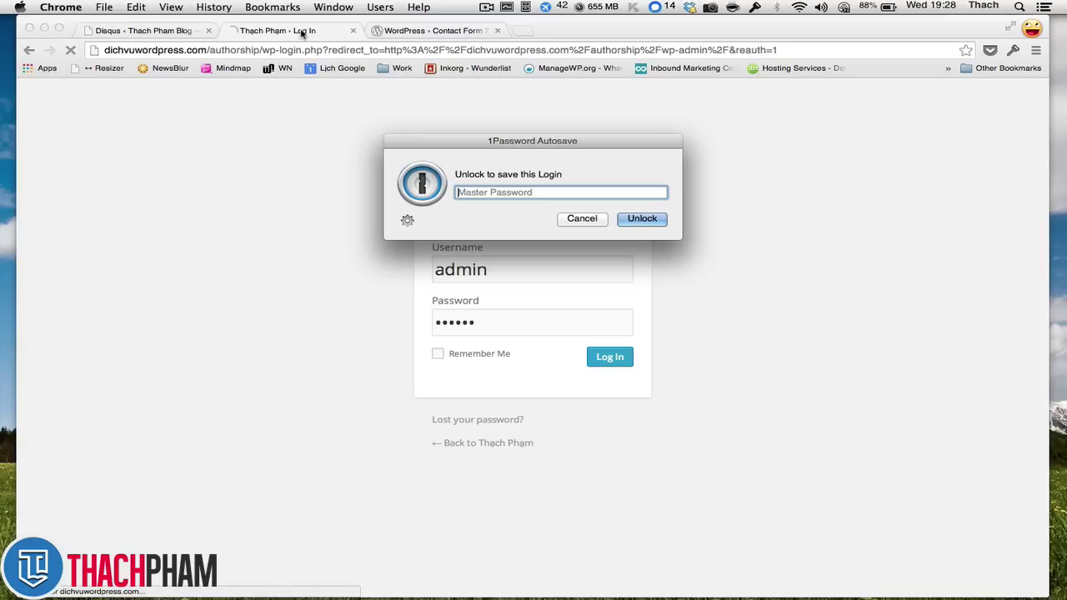
click(600, 221)
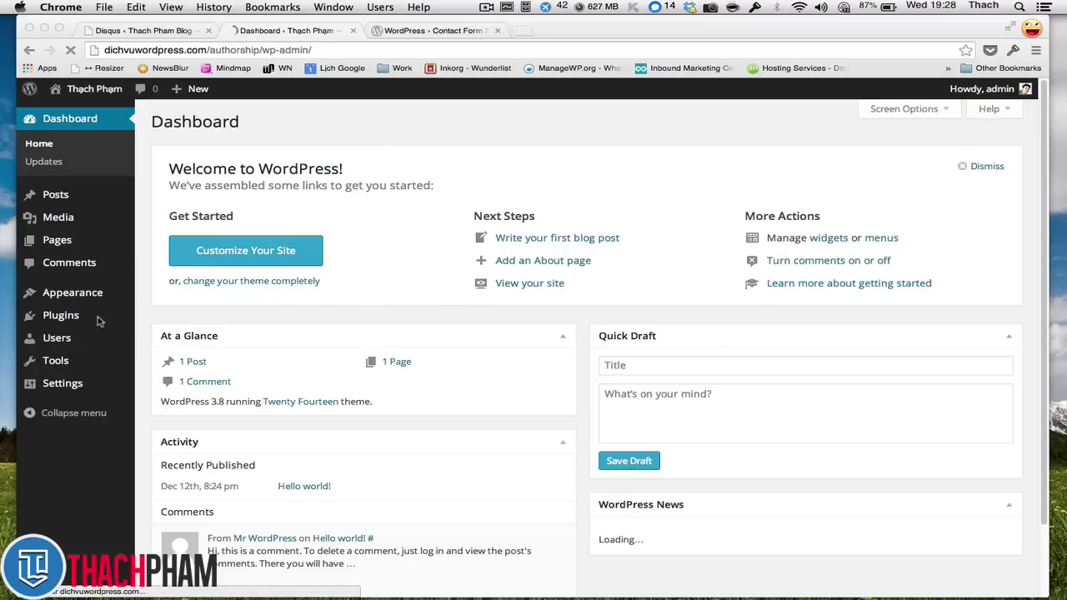
mouse_move(125, 321)
click(158, 334)
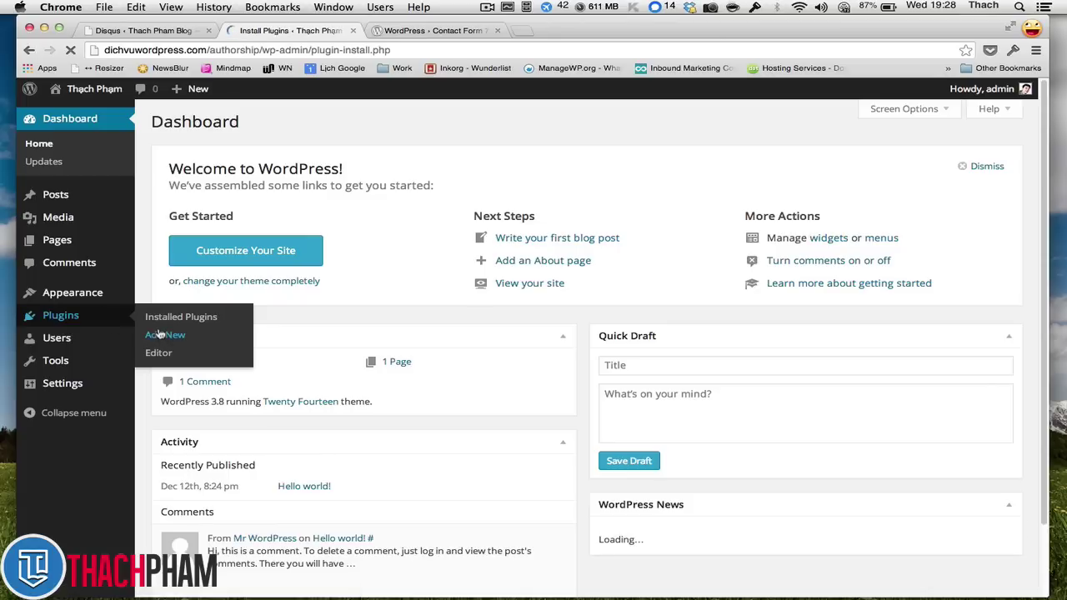
- Search plugins for 'contact form 7', then install and activate Contact Form 7
text(cont)
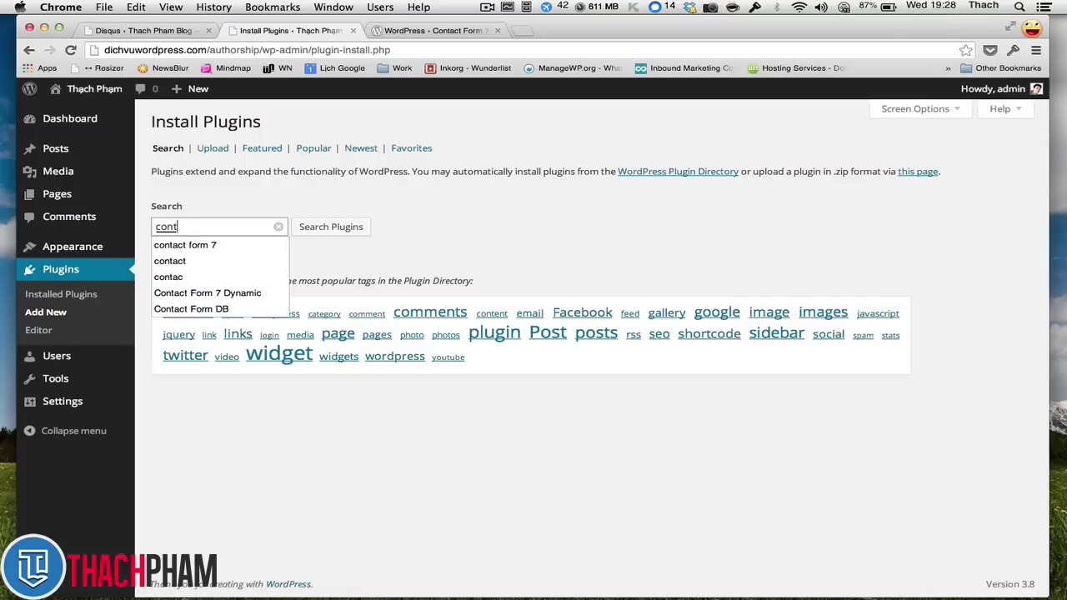
text(act form7)
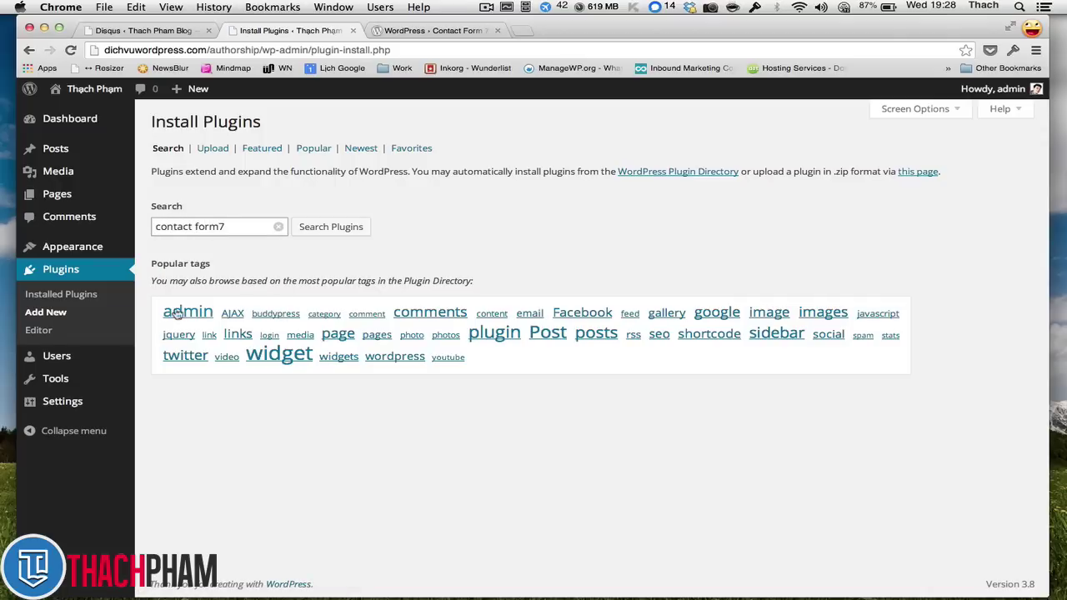
key(BackSpace)
click(250, 243)
click(367, 224)
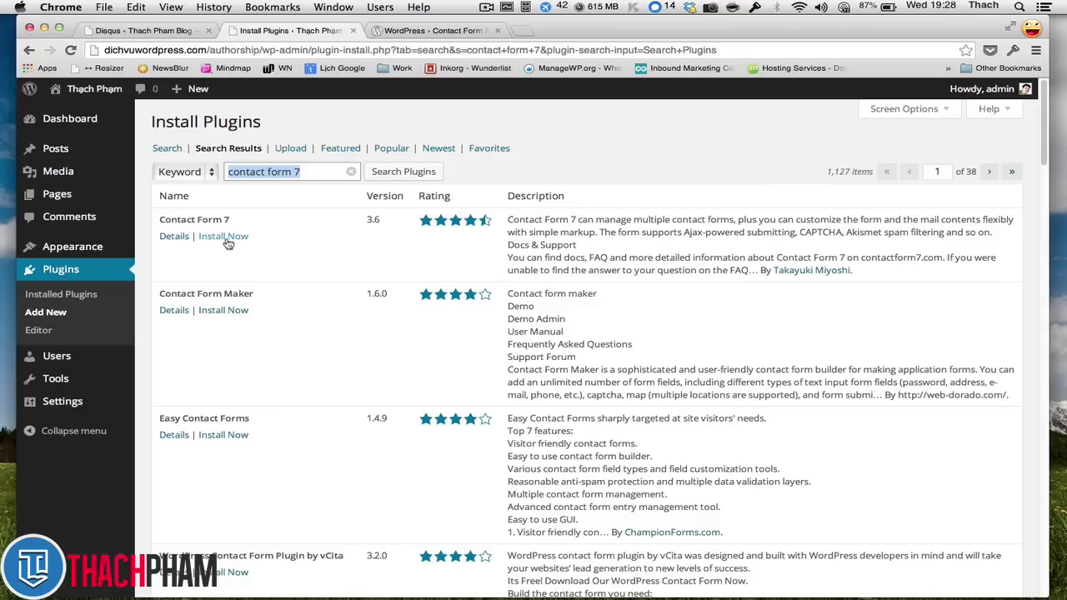
click(225, 239)
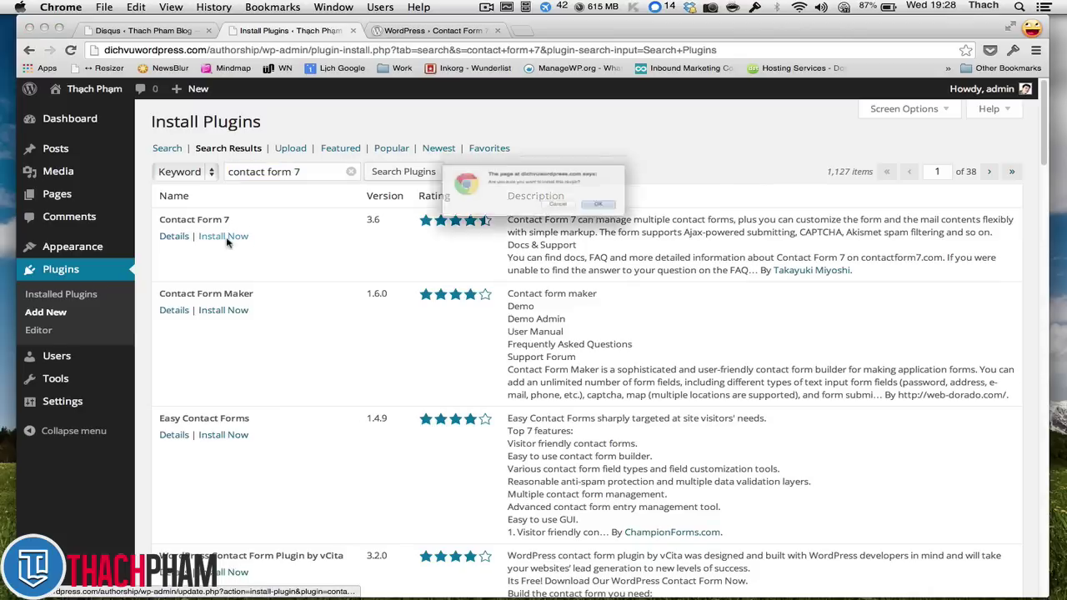
key(Return)
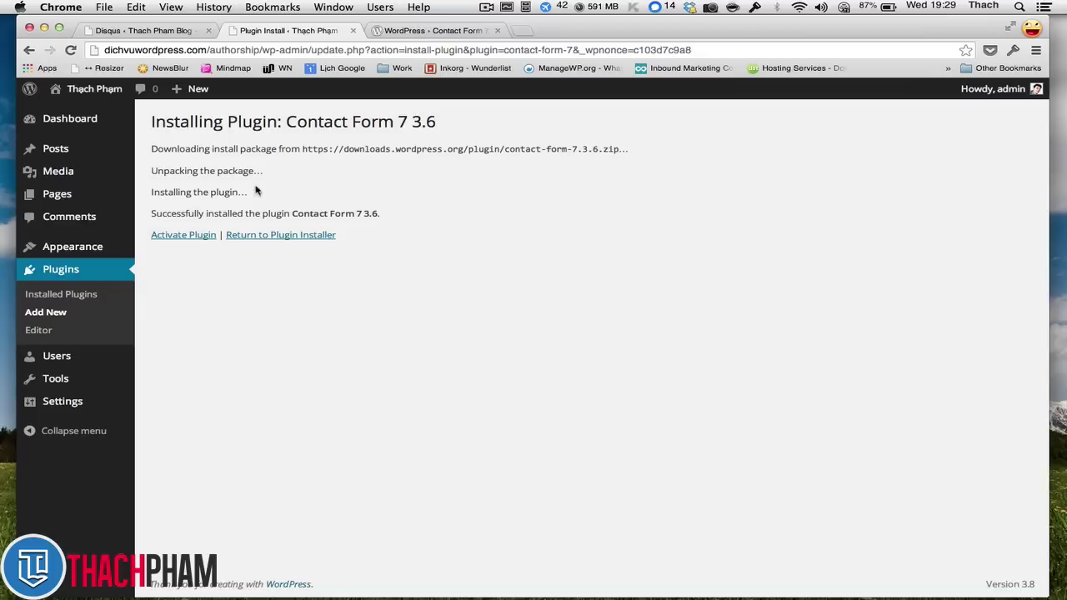
click(179, 236)
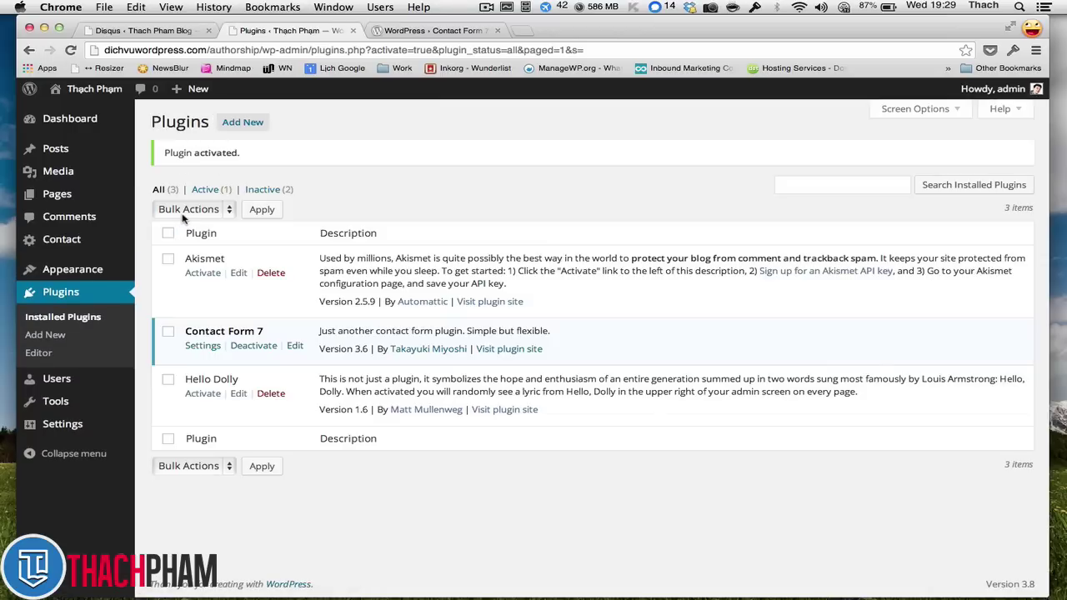
mouse_move(79, 240)
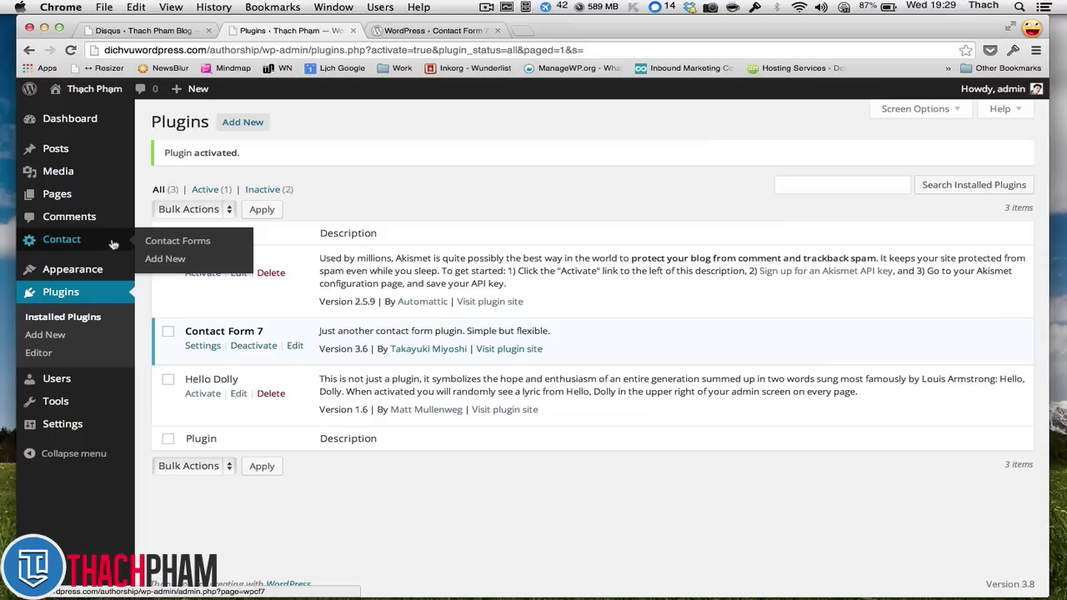
- Create a new Contact Form 7 form with Vietnamese as the form language
click(169, 262)
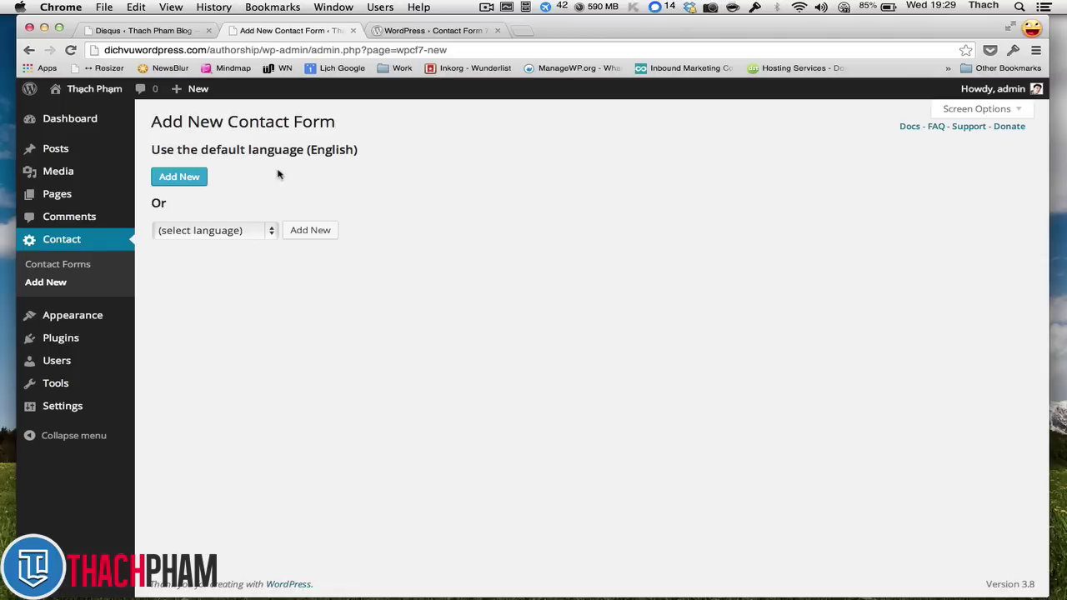
click(247, 226)
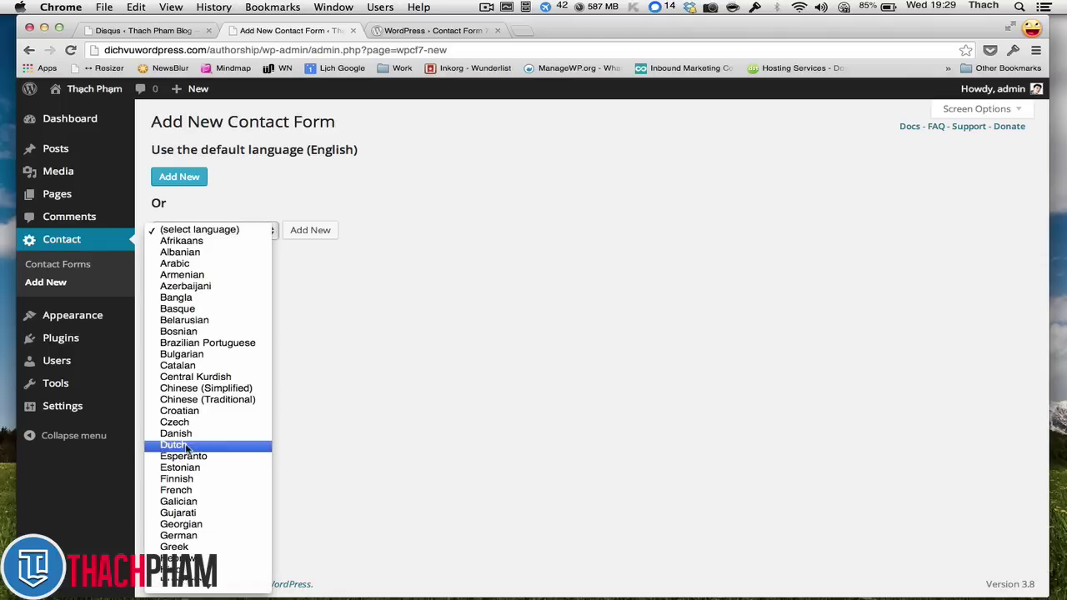
scroll(197, 440, down, 5)
click(221, 576)
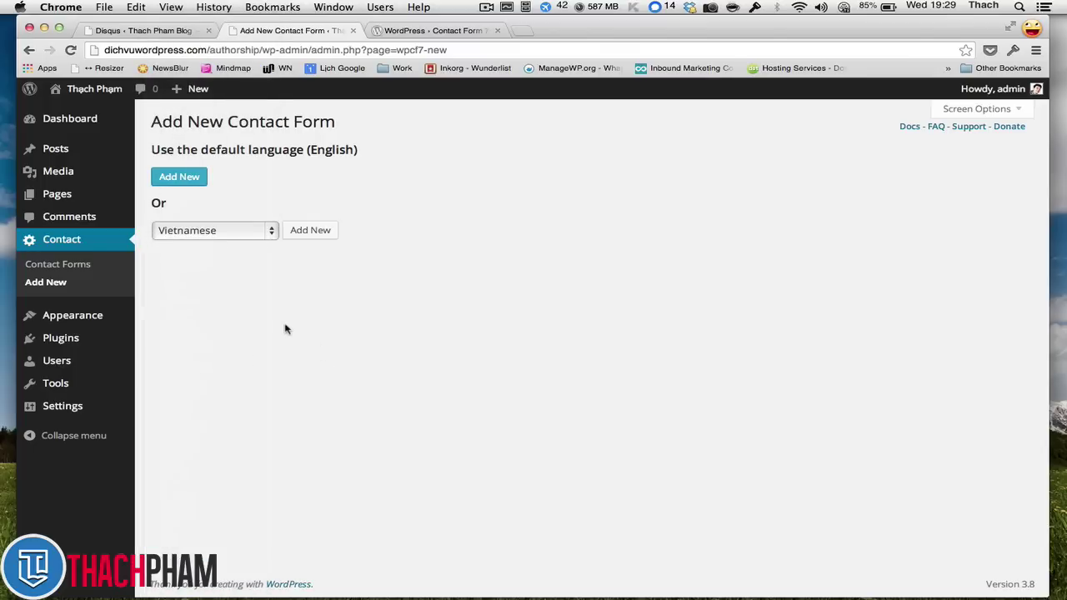
click(307, 231)
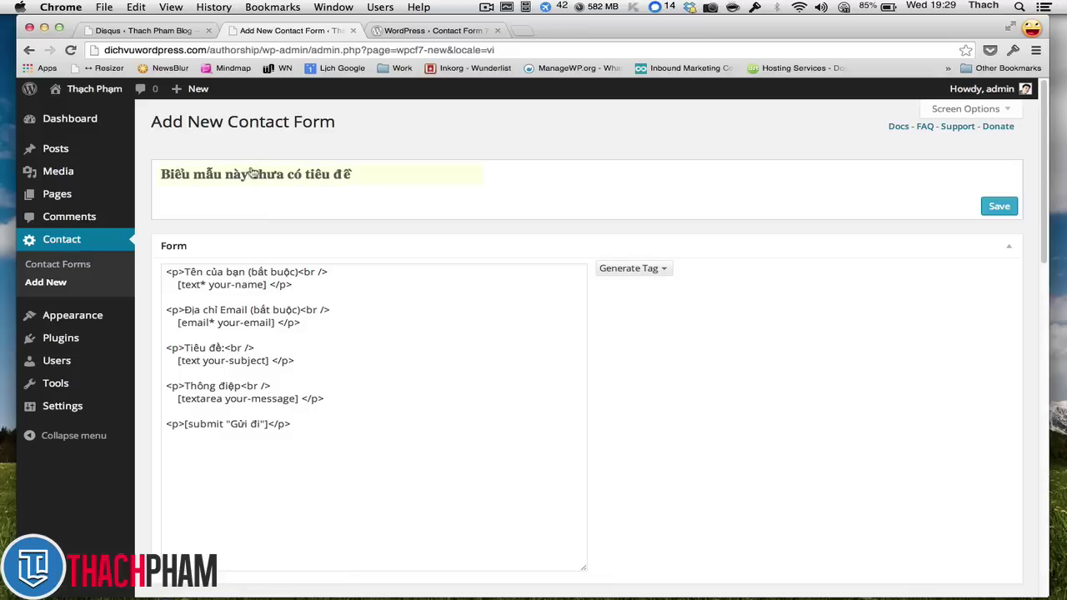
- Replace the untitled form's title with 'Form liên hệ'
click(239, 276)
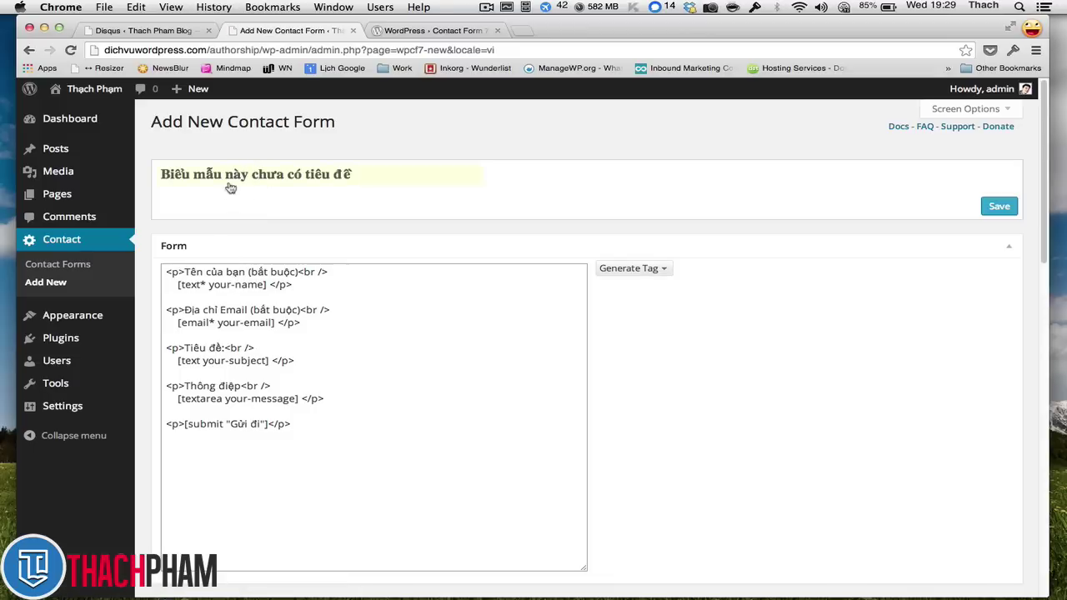
scroll(250, 384, down, 15)
scroll(257, 396, up, 1)
scroll(256, 401, down, 3)
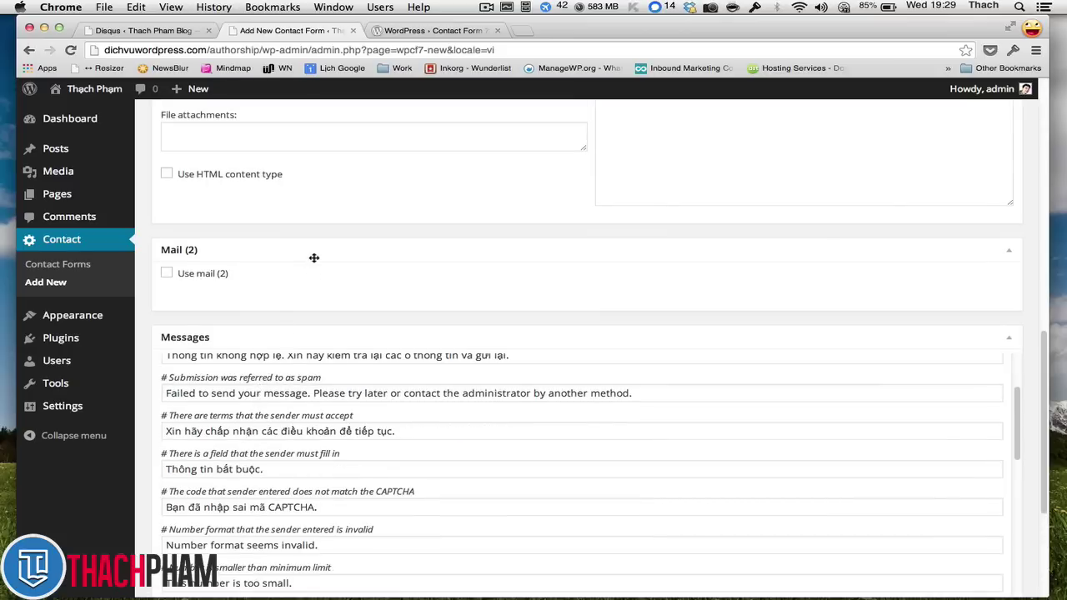
scroll(315, 254, up, 15)
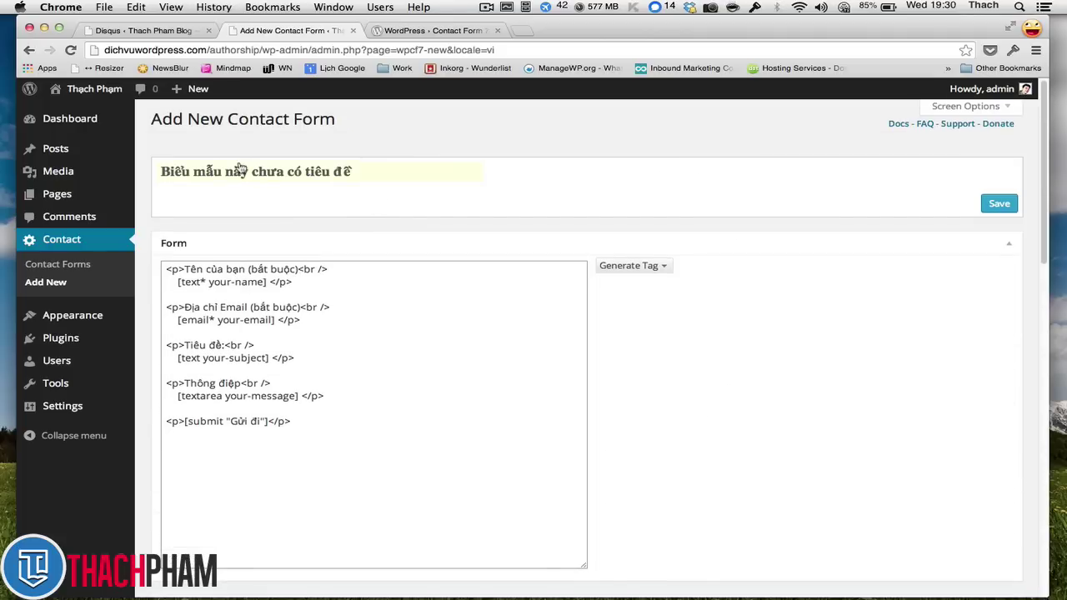
click(314, 171)
triple_click(334, 171)
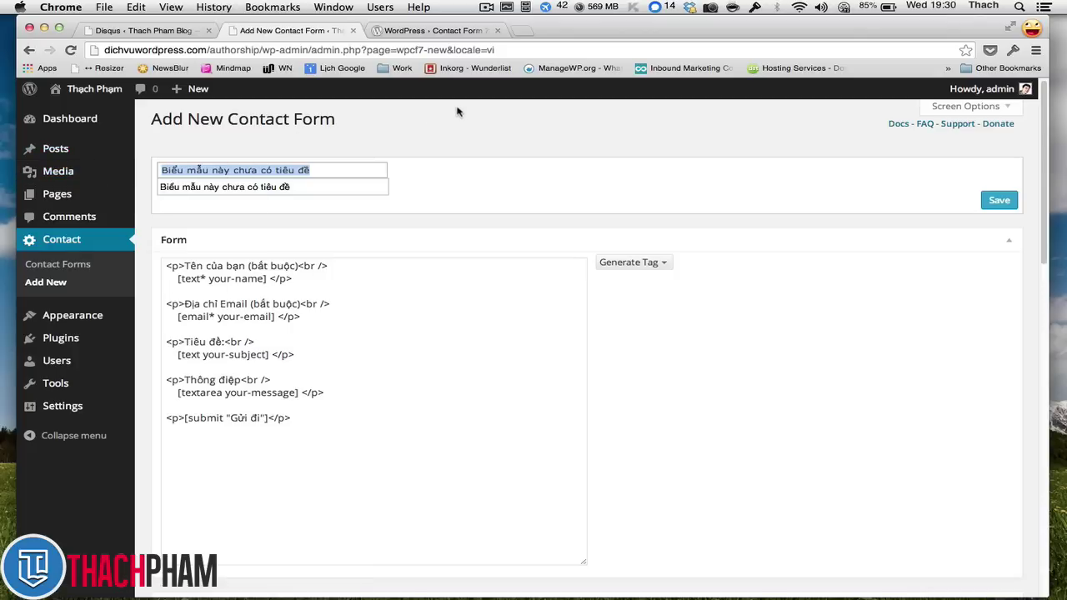
text(Form l)
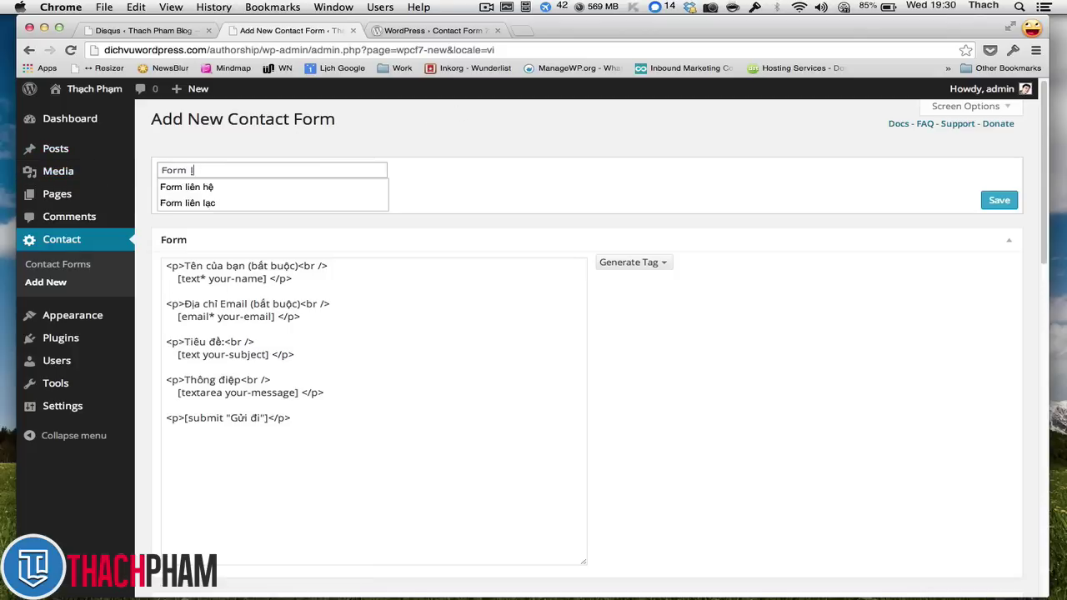
text(iên hệ)
key(Tab)
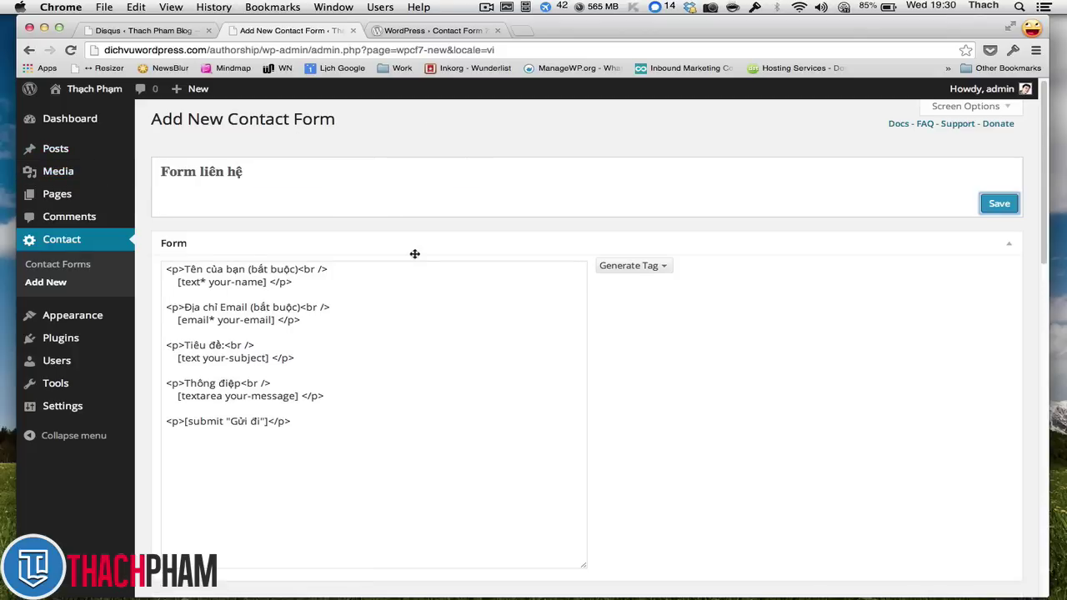
scroll(416, 242, down, 2)
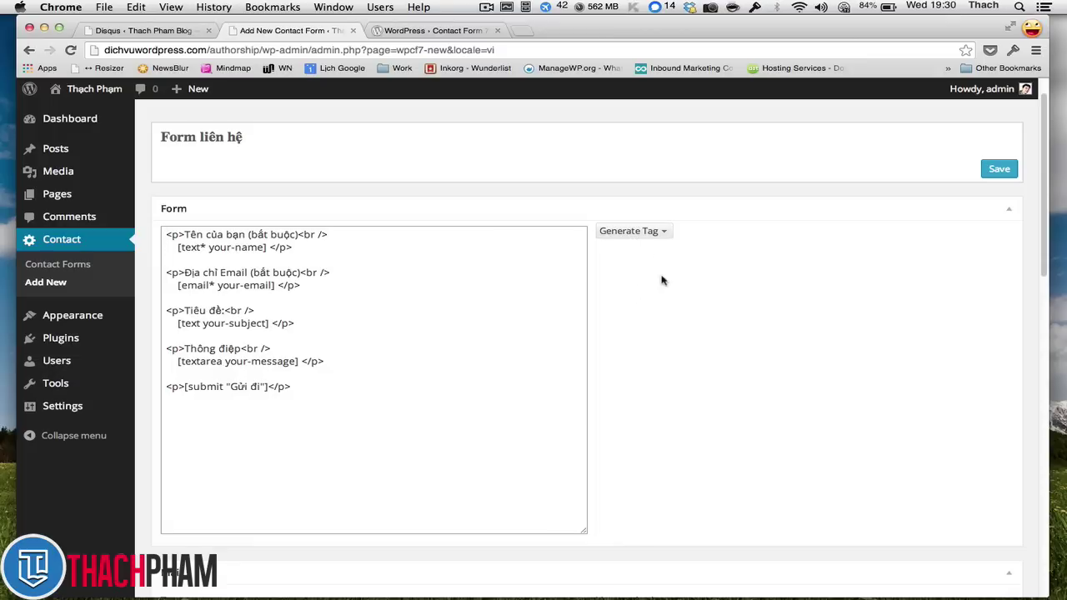
click(630, 234)
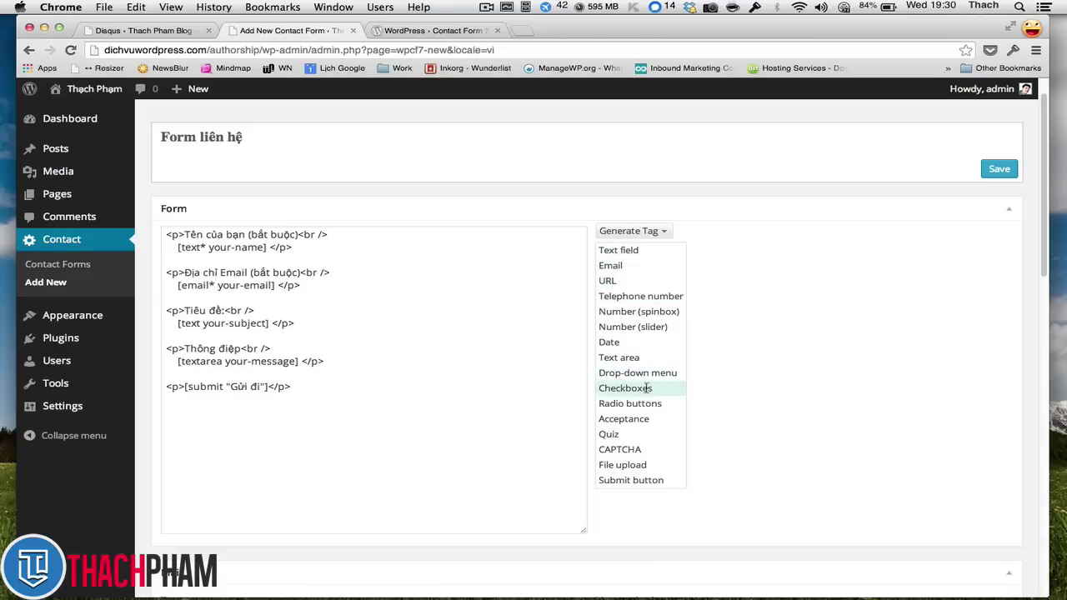
click(602, 187)
scroll(603, 190, down, 2)
scroll(603, 189, down, 5)
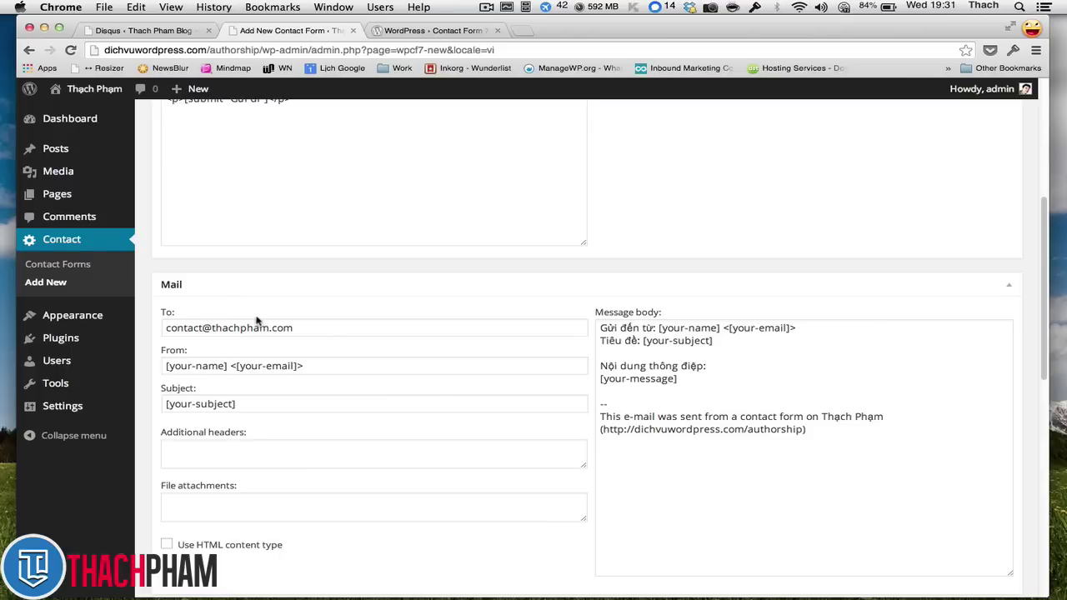
scroll(258, 313, down, 1)
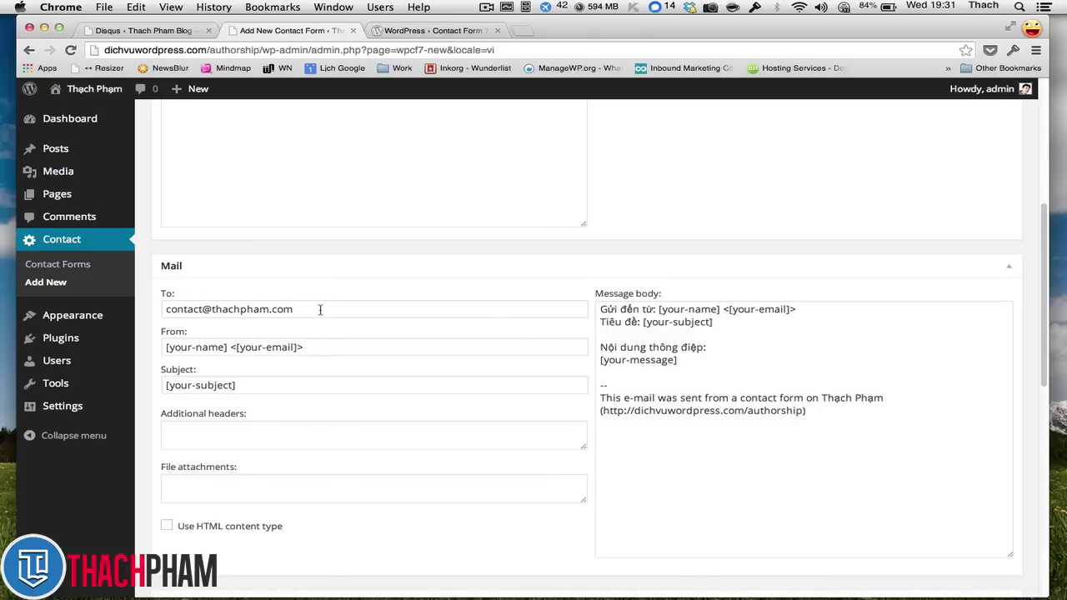
triple_click(320, 309)
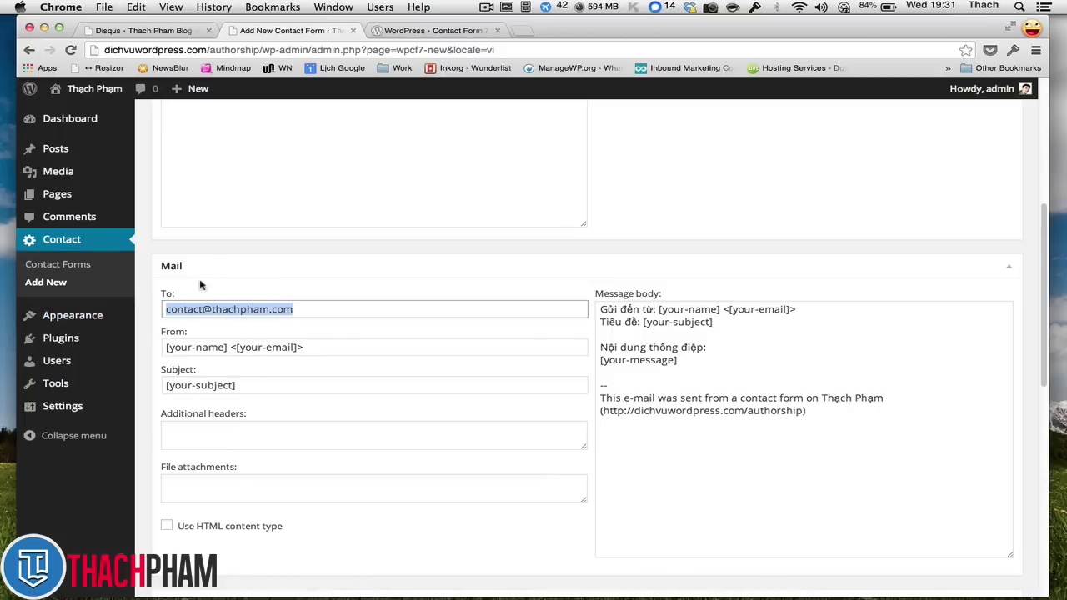
click(218, 309)
click(290, 313)
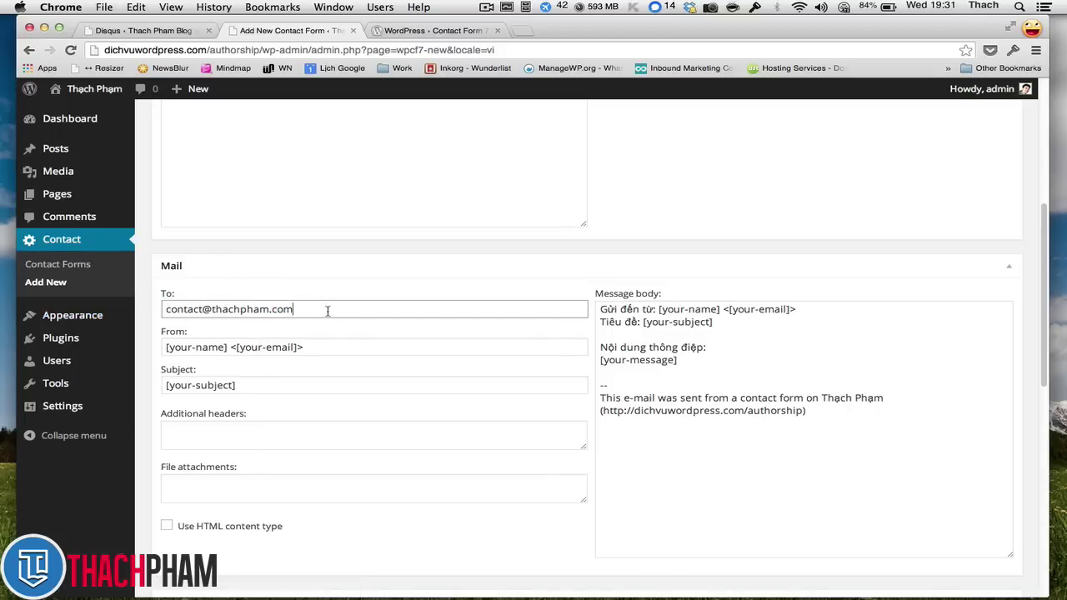
drag(166, 347, 226, 347)
click(223, 347)
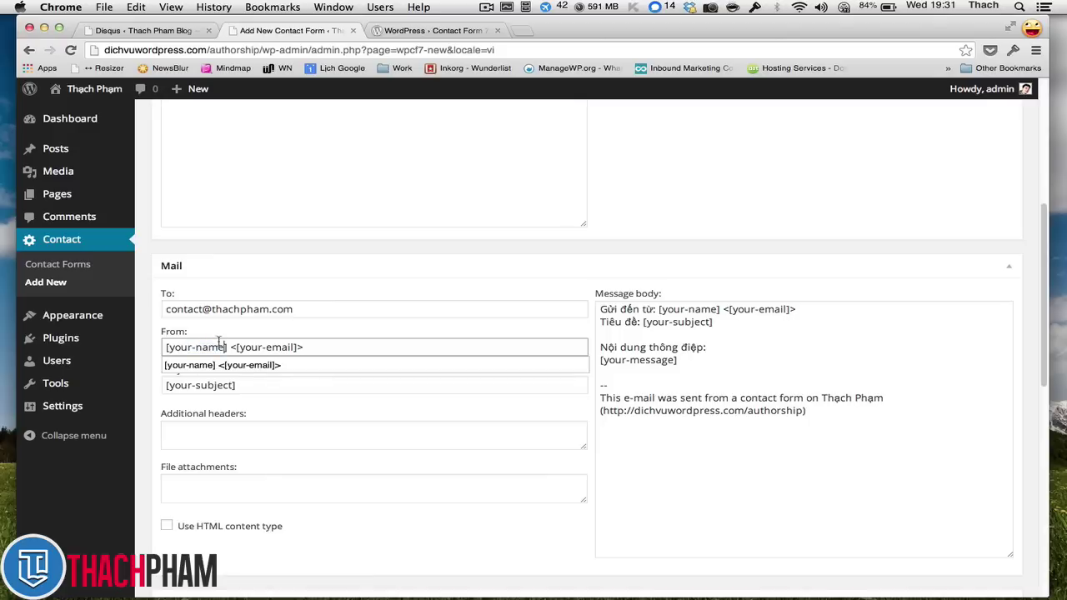
click(218, 333)
scroll(236, 332, up, 10)
scroll(234, 317, down, 4)
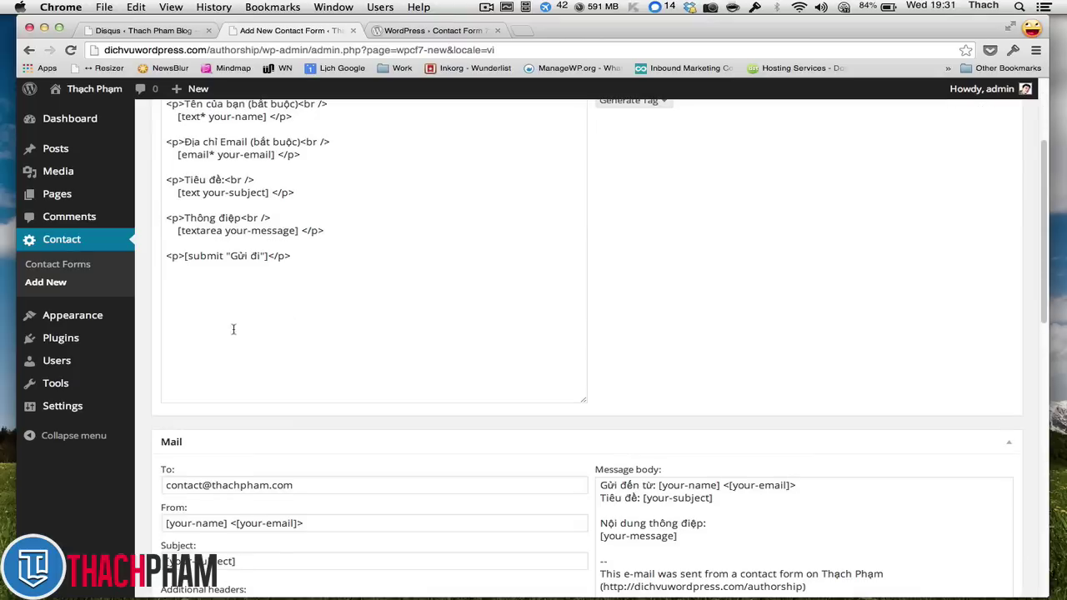
scroll(238, 400, down, 2)
drag(227, 493, 139, 485)
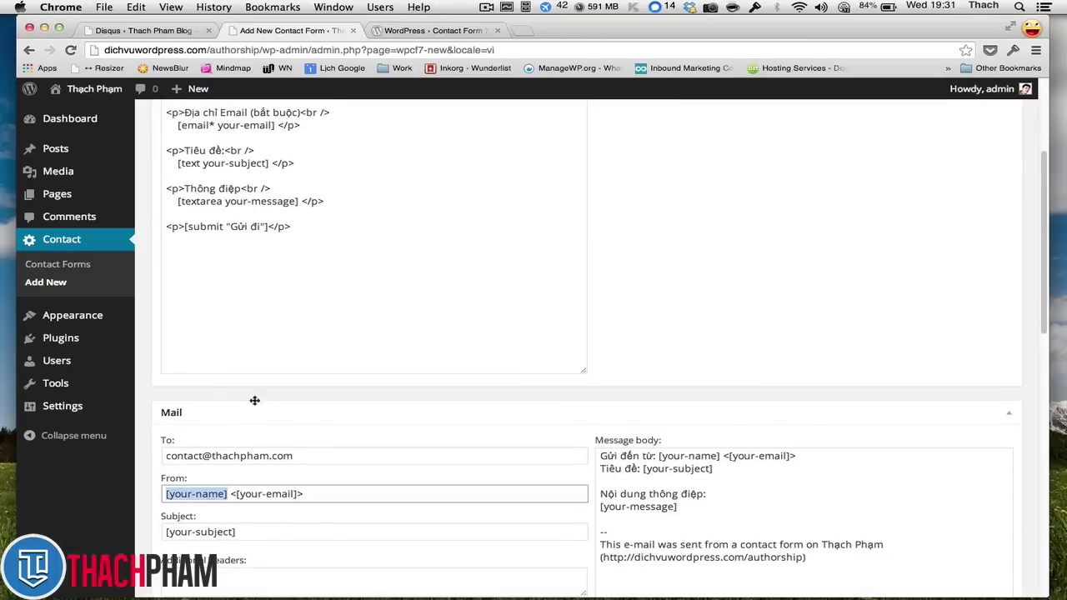
scroll(242, 400, up, 1)
drag(267, 126, 212, 130)
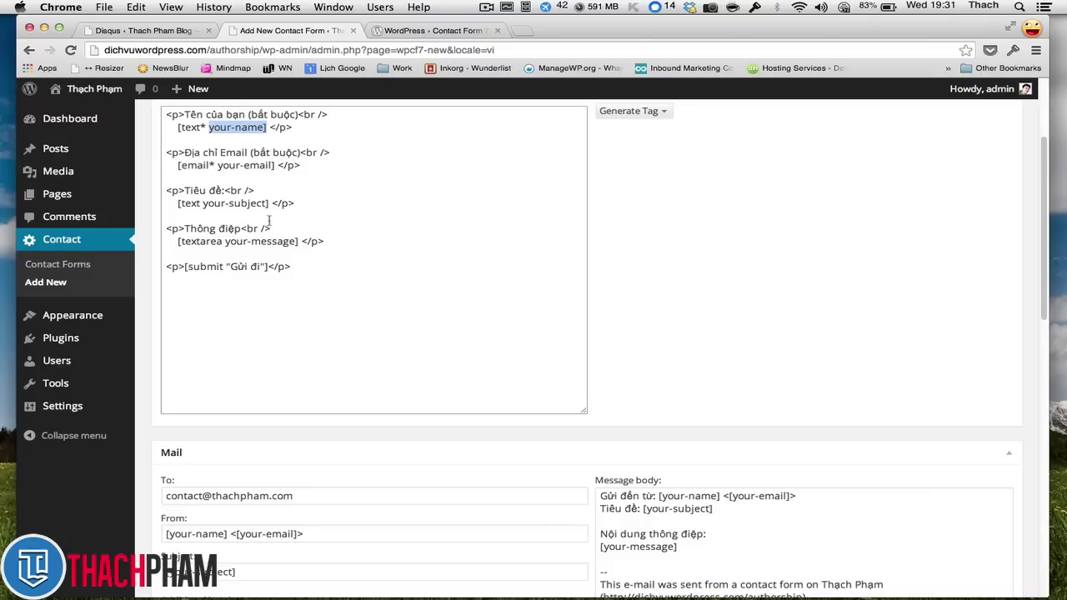
click(233, 536)
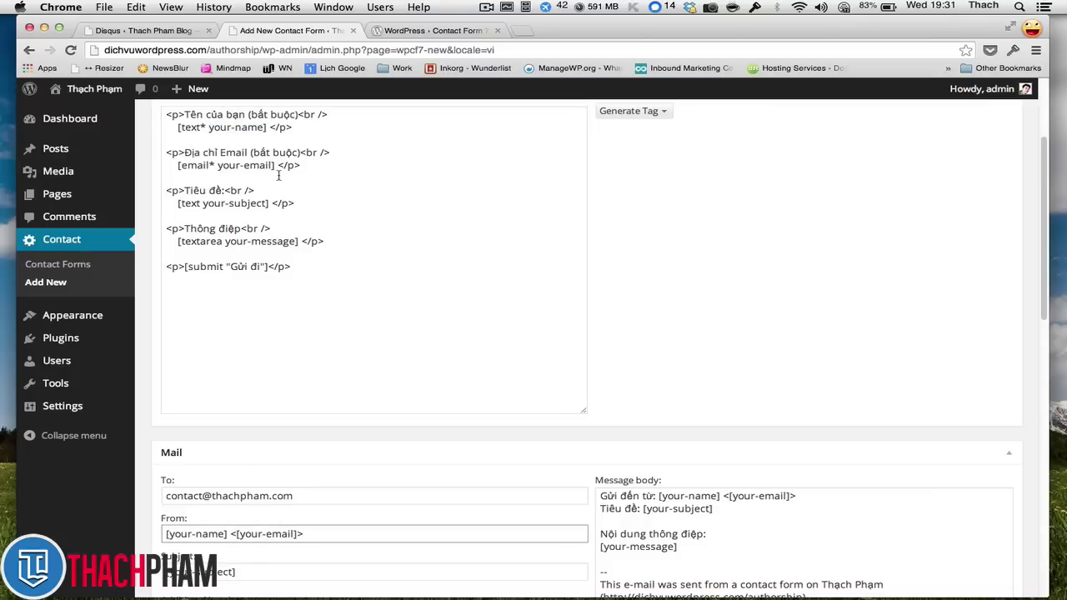
drag(275, 165, 217, 165)
key(super+c)
drag(238, 534, 302, 533)
key(super+v)
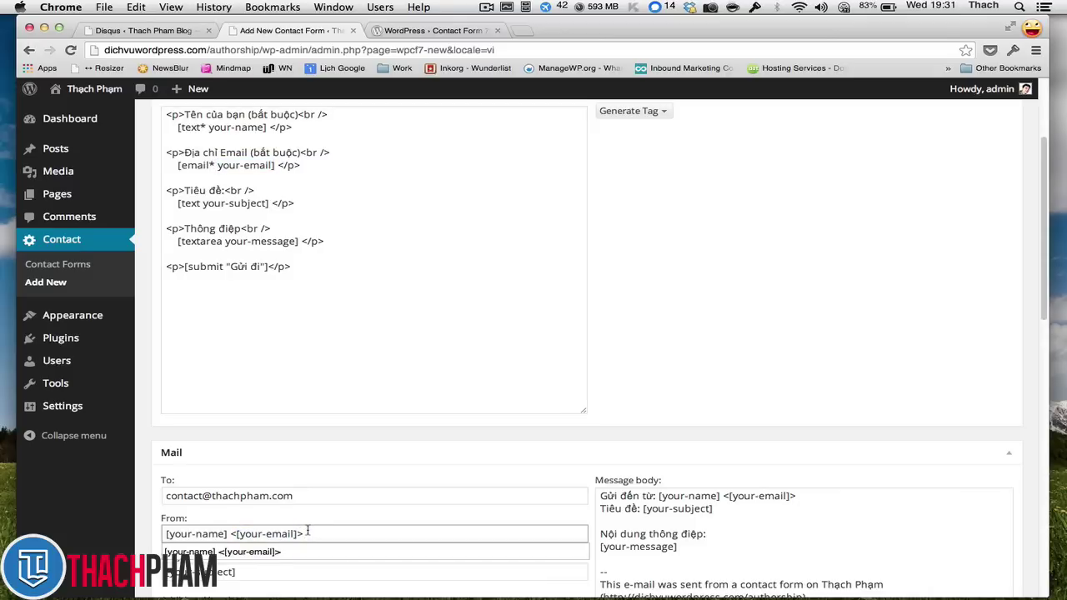
click(321, 522)
scroll(327, 518, down, 1)
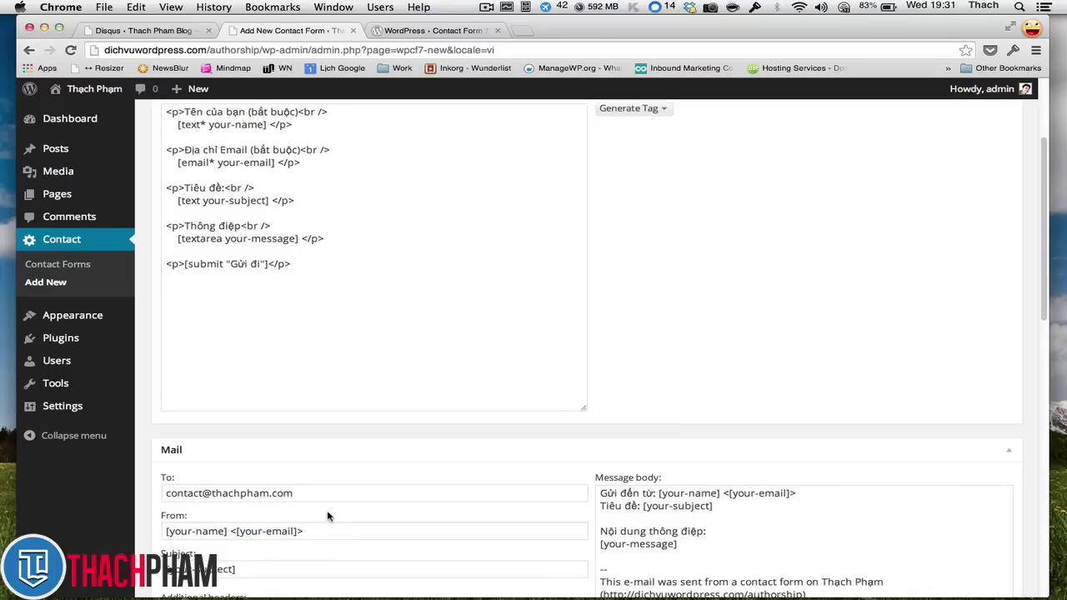
scroll(327, 518, down, 2)
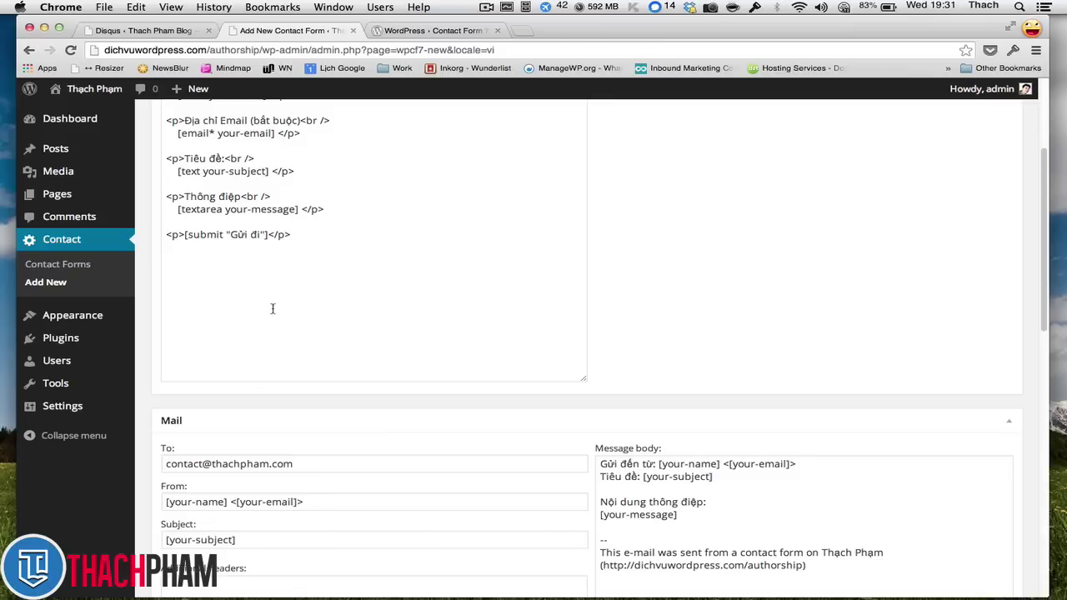
drag(268, 171, 200, 171)
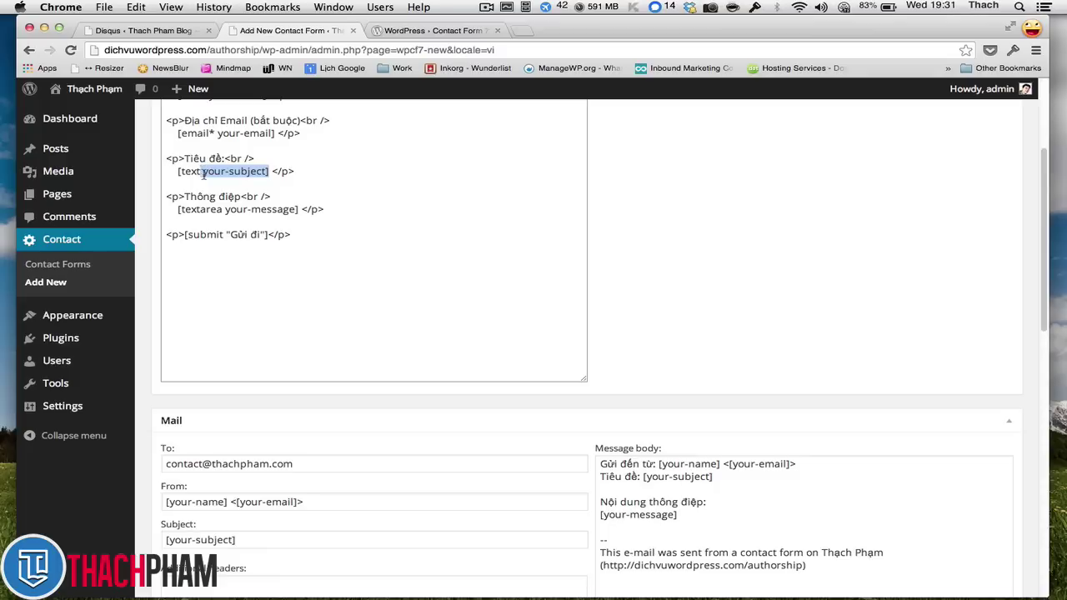
click(253, 538)
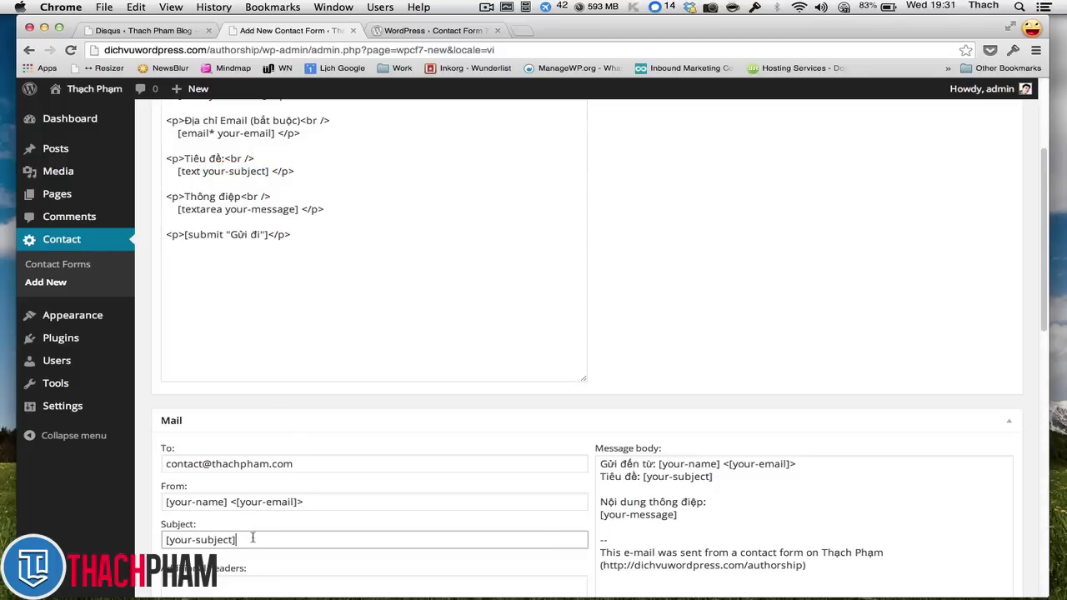
scroll(255, 492, down, 1)
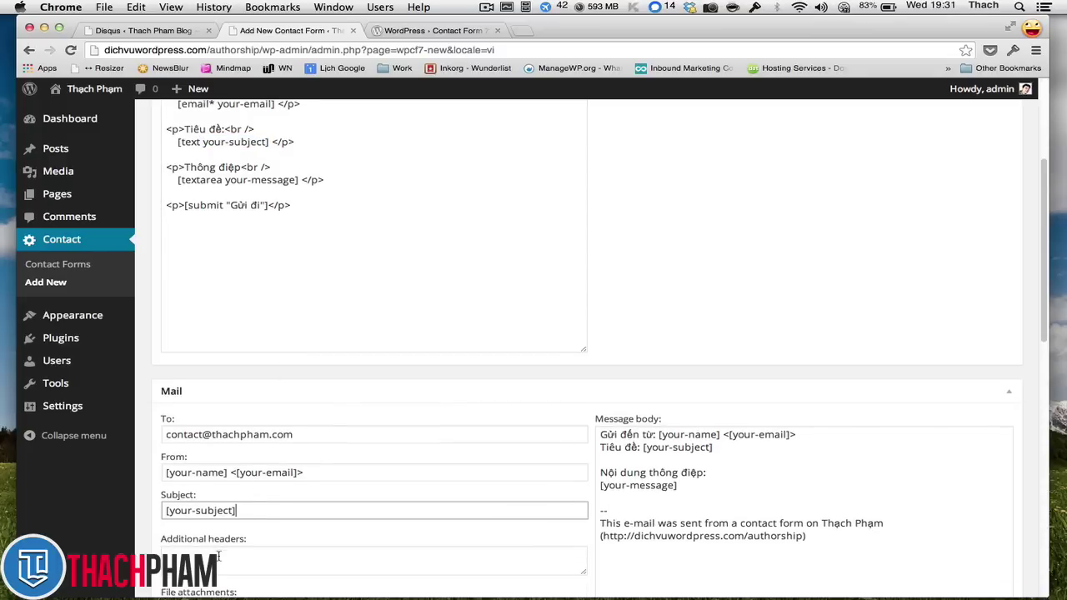
scroll(222, 557, down, 1)
scroll(218, 530, down, 6)
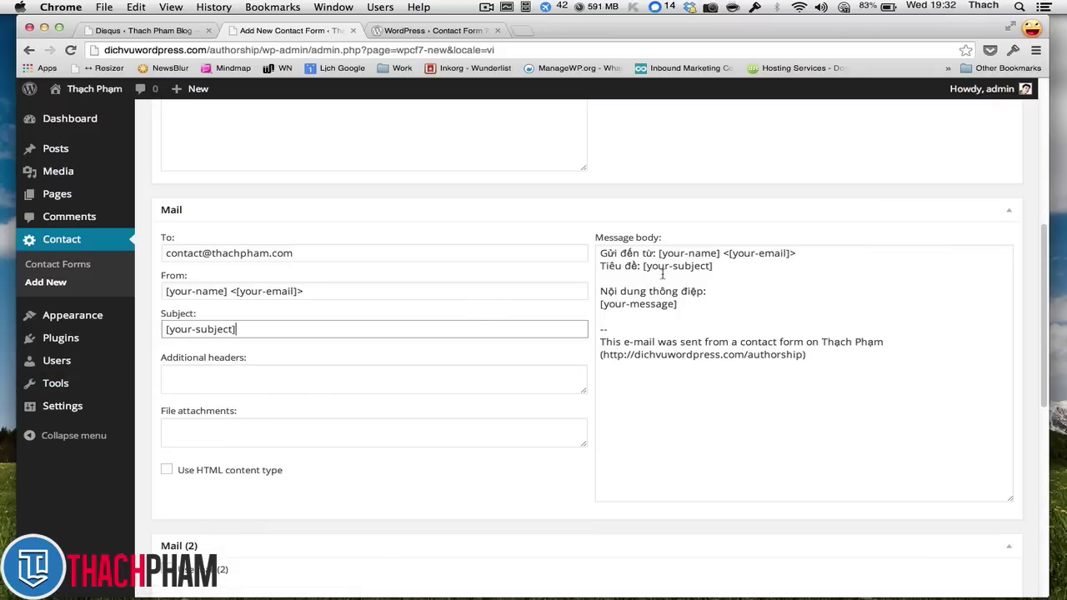
click(663, 267)
click(708, 305)
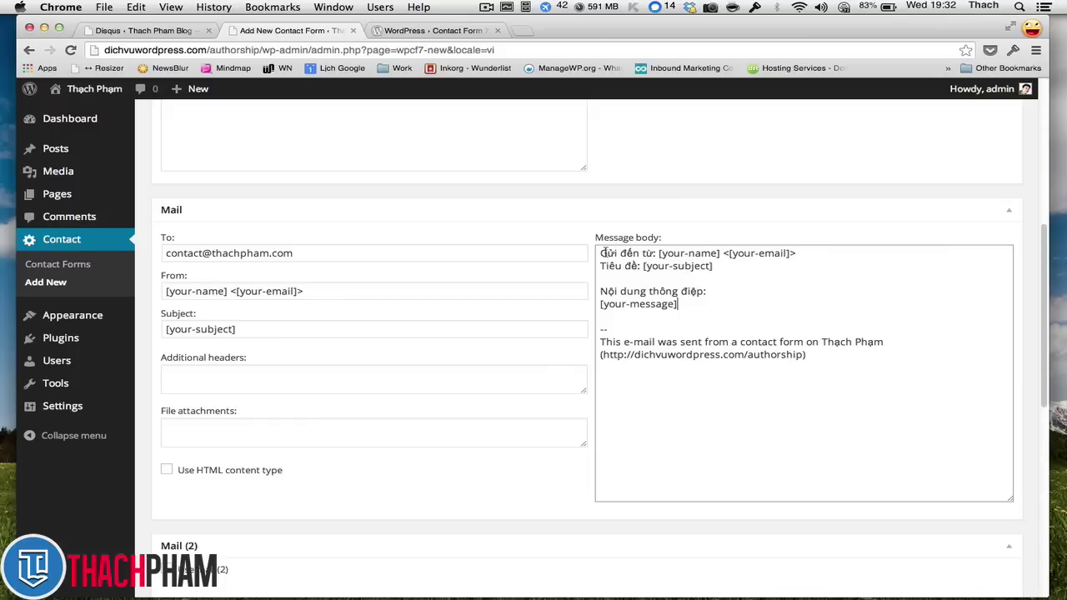
drag(664, 254, 785, 257)
scroll(706, 251, up, 5)
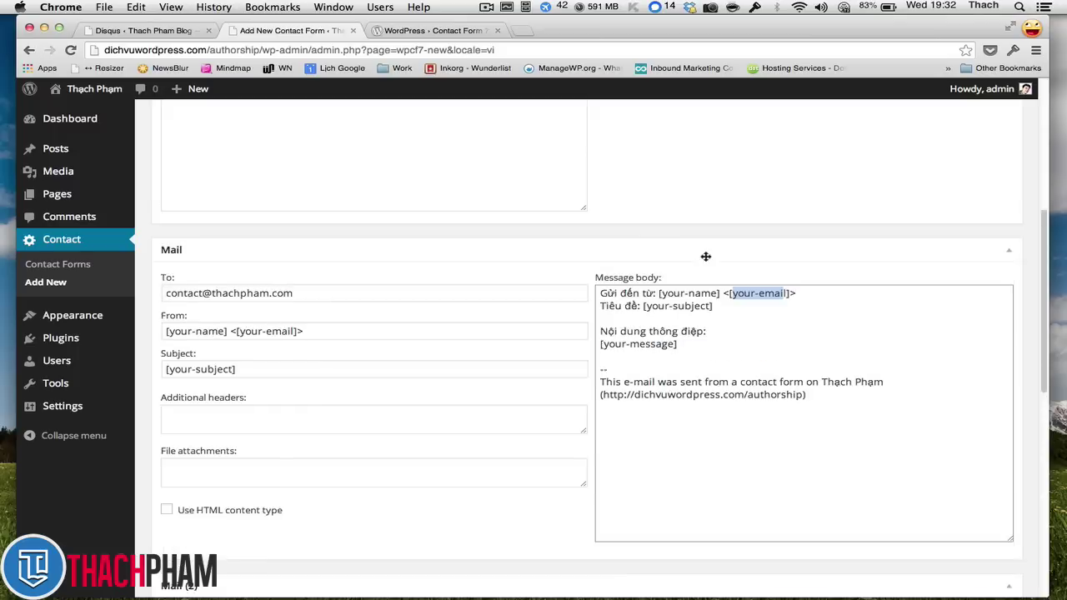
click(344, 199)
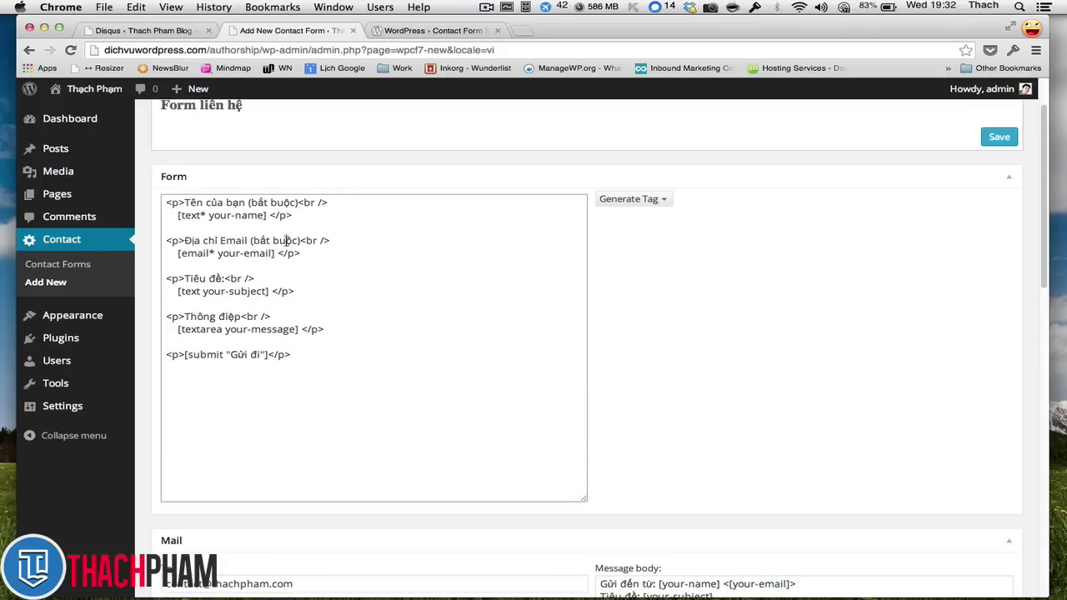
click(304, 252)
scroll(572, 331, down, 5)
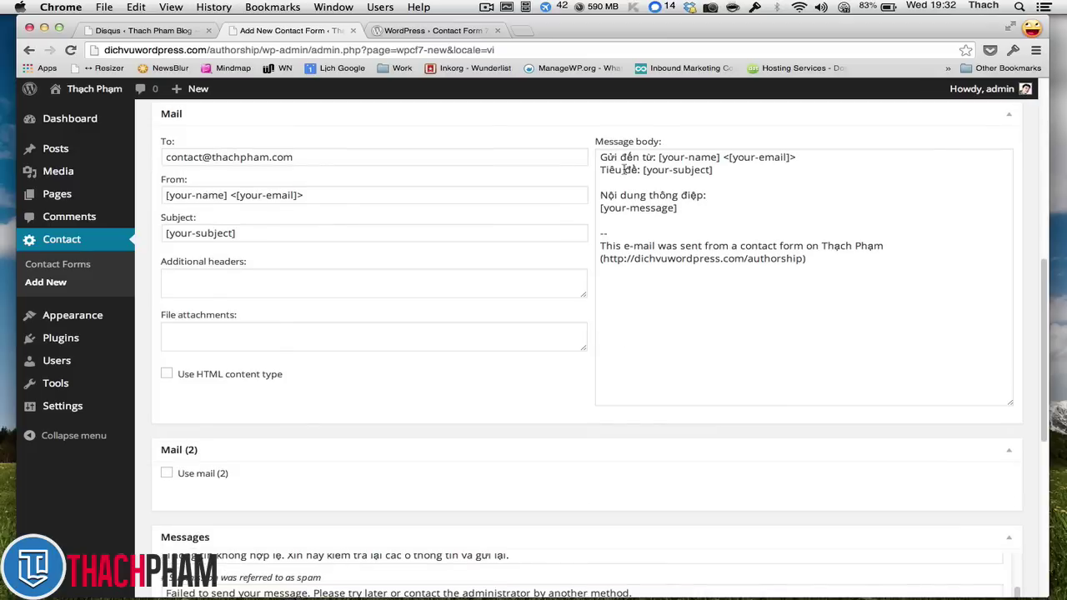
drag(647, 170, 692, 170)
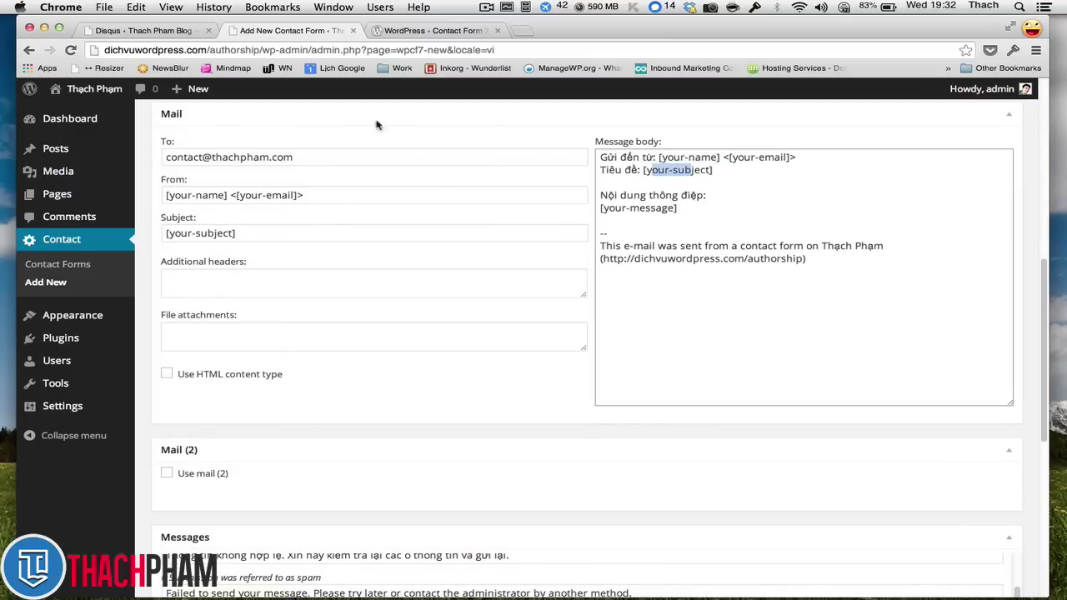
click(667, 208)
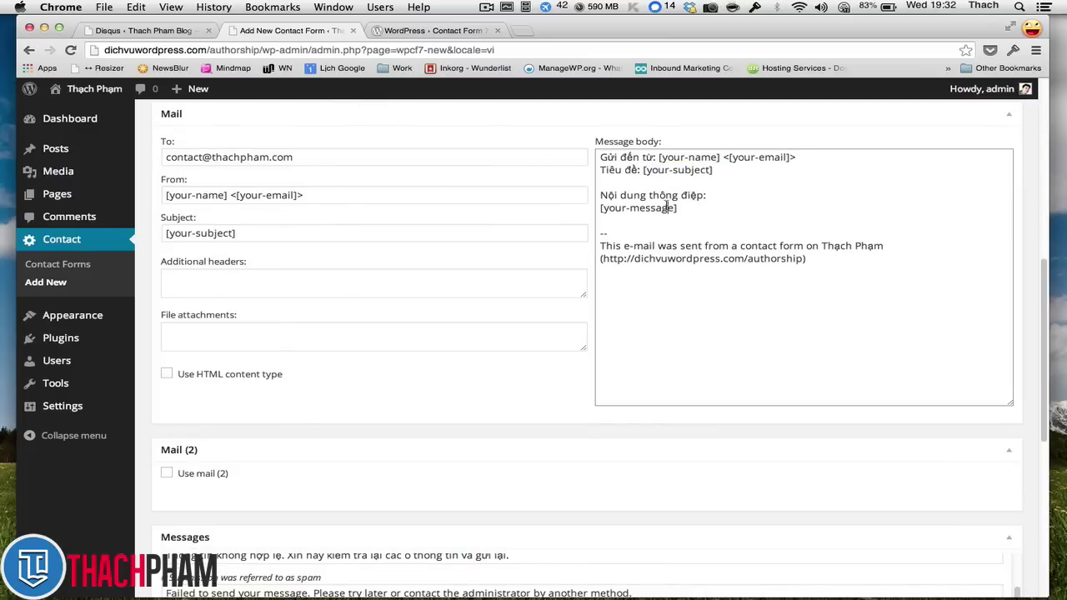
drag(672, 209, 610, 212)
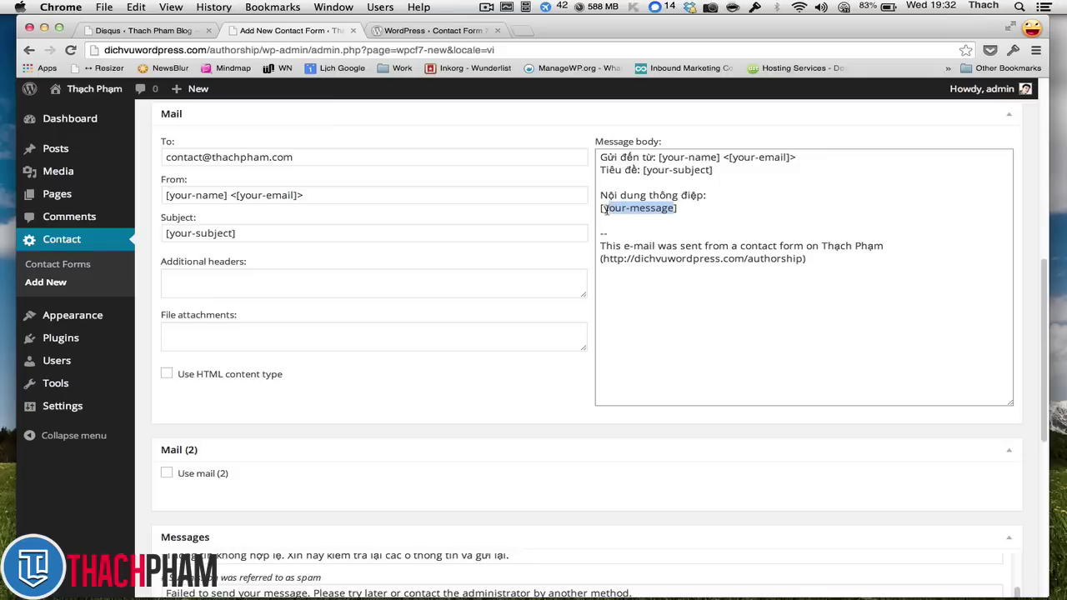
click(656, 181)
drag(675, 209, 603, 208)
click(696, 204)
triple_click(679, 205)
click(629, 207)
drag(697, 207, 561, 212)
scroll(583, 221, up, 10)
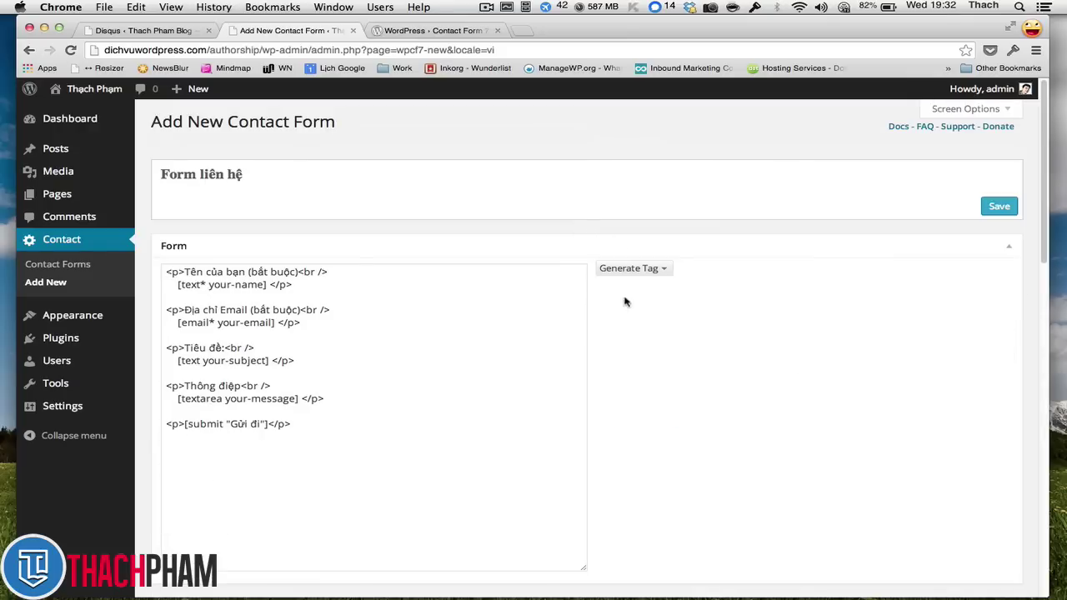
scroll(671, 305, down, 1)
scroll(672, 306, down, 3)
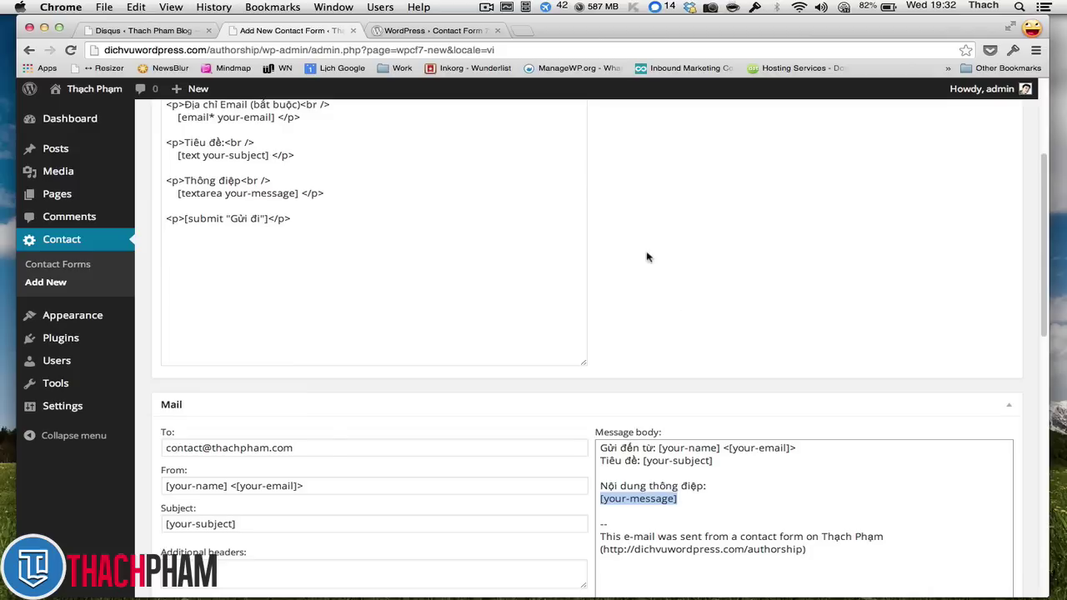
click(697, 506)
scroll(689, 468, down, 8)
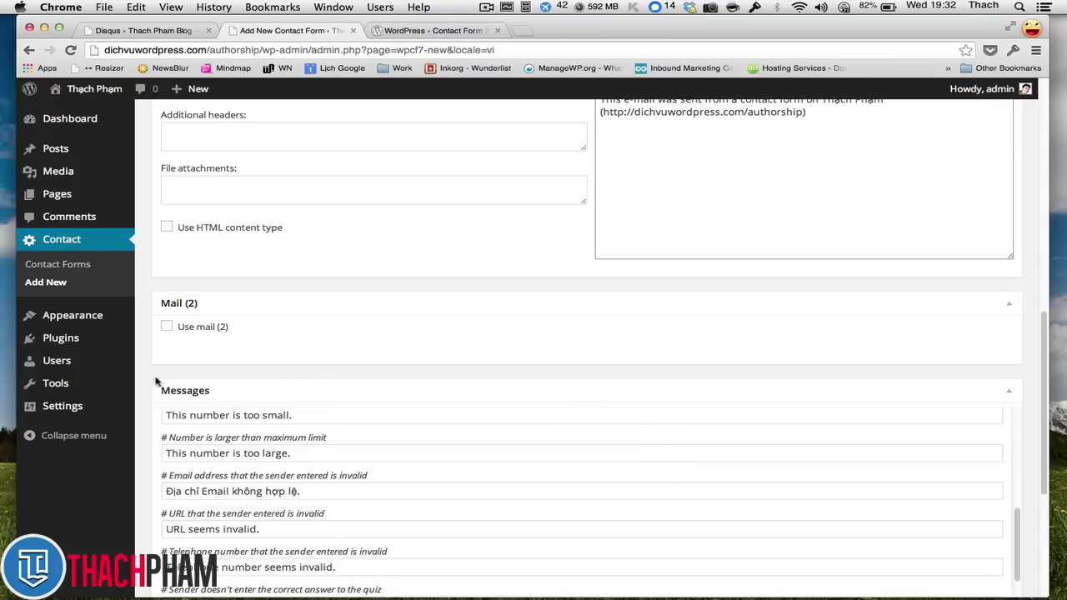
- Review the form's sent-successfully, failed-to-send and spam-rejection message texts
scroll(155, 377, down, 3)
scroll(305, 347, down, 6)
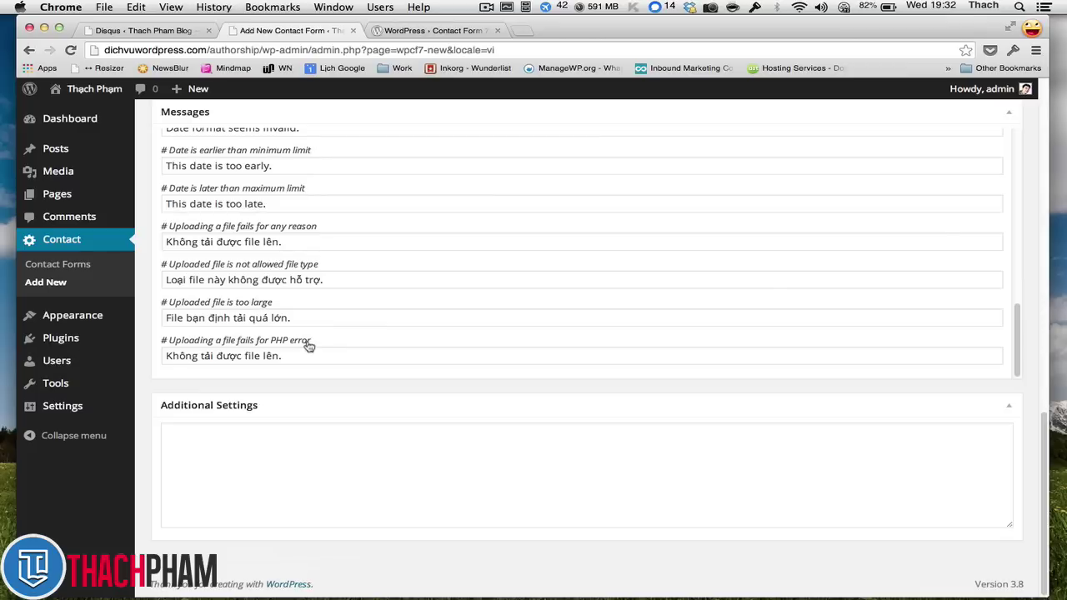
scroll(309, 344, up, 6)
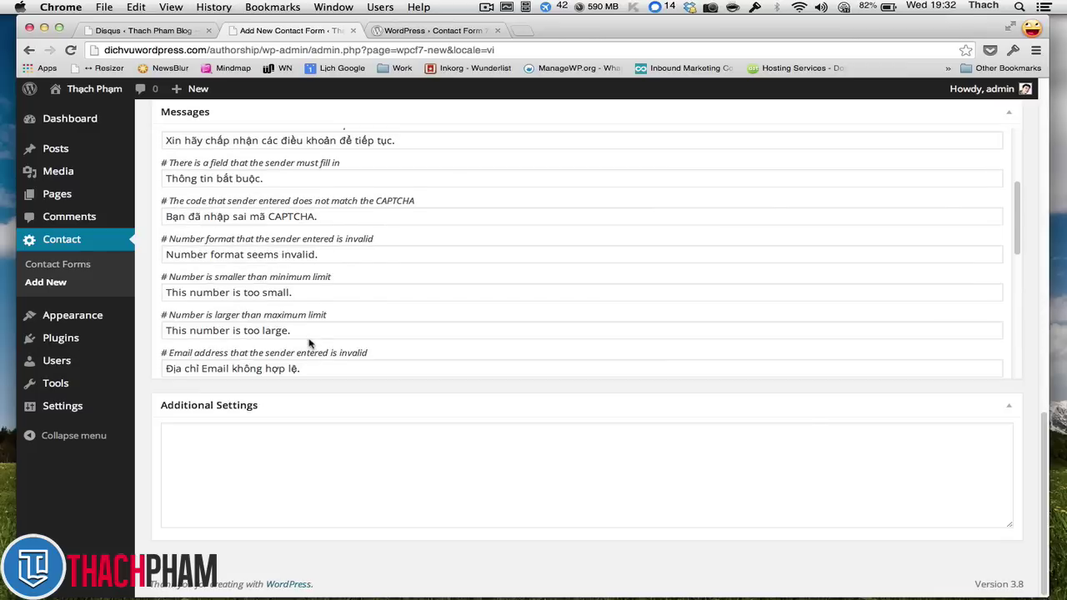
scroll(308, 344, up, 6)
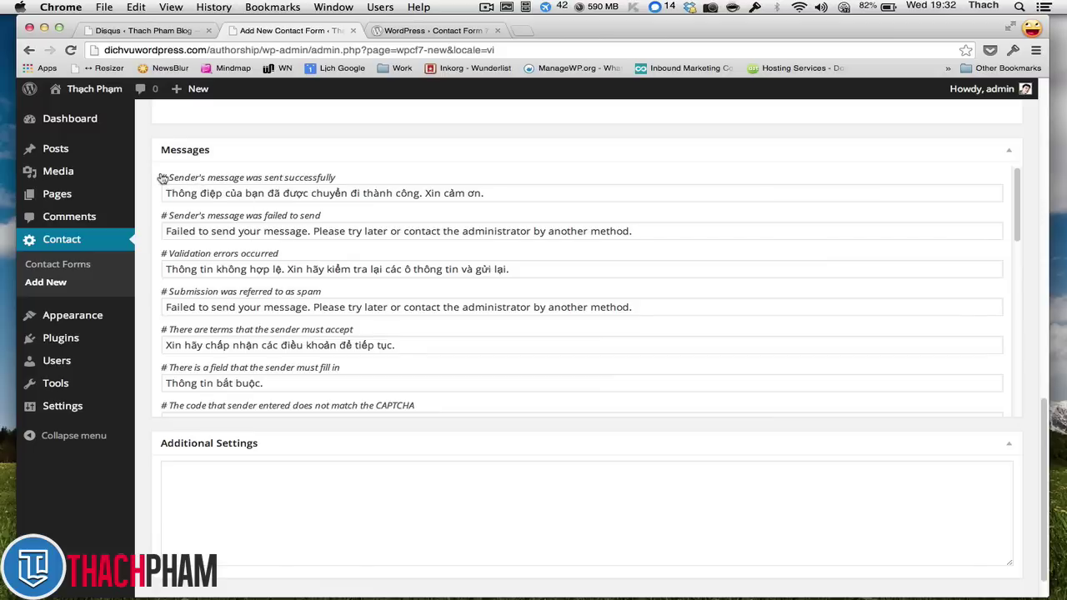
drag(208, 193, 435, 193)
click(479, 193)
click(341, 231)
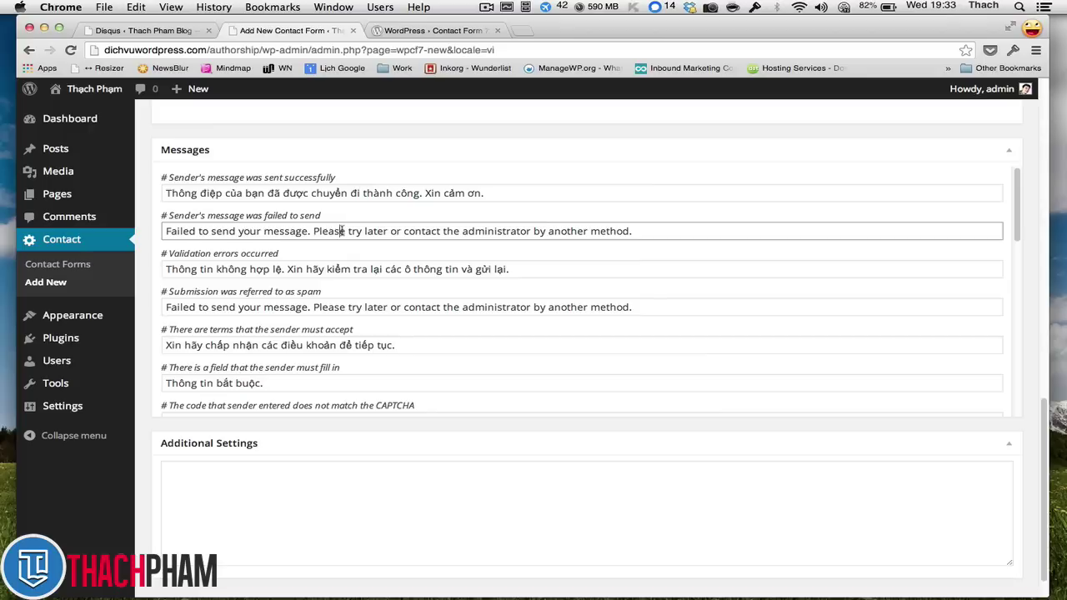
drag(265, 231, 166, 231)
key(Left)
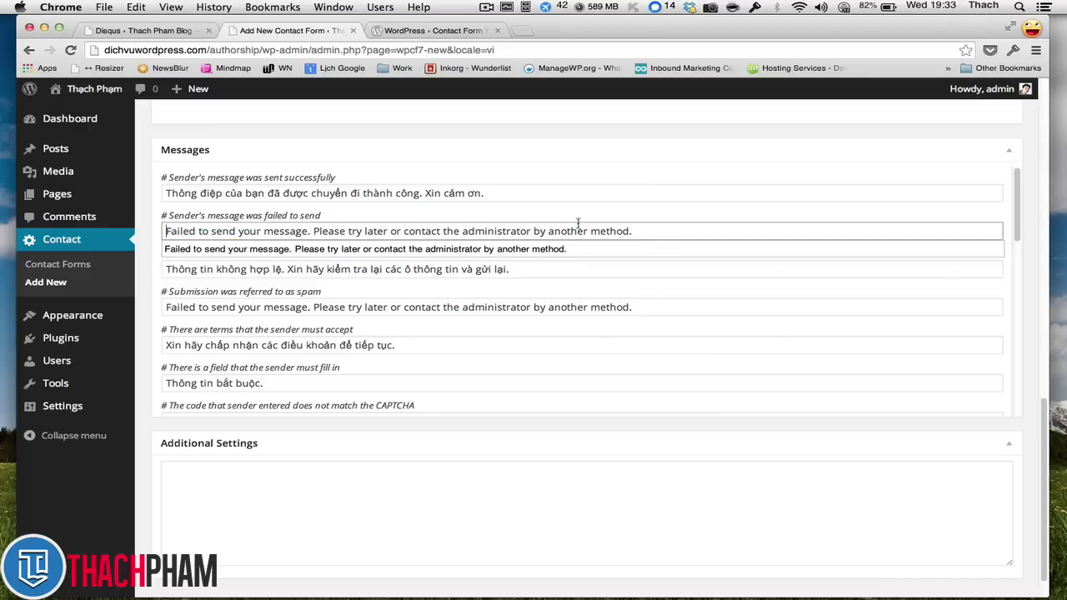
triple_click(308, 307)
- Scroll to the Mail panel showing sender [your-name] <[your-email]> and subject [your-subject]
scroll(333, 317, down, 3)
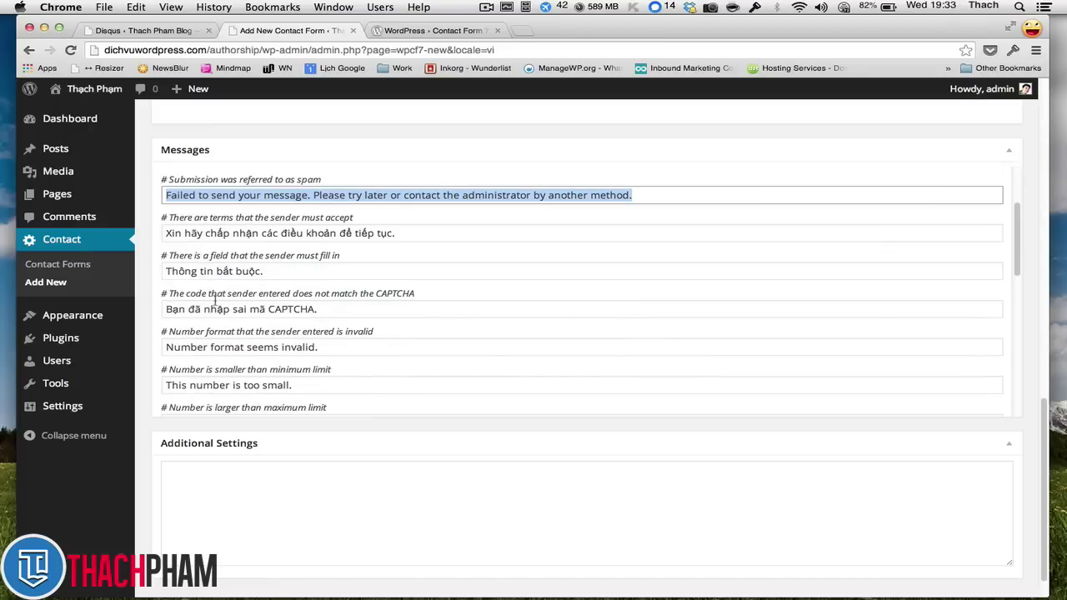
scroll(152, 303, up, 15)
scroll(151, 306, down, 12)
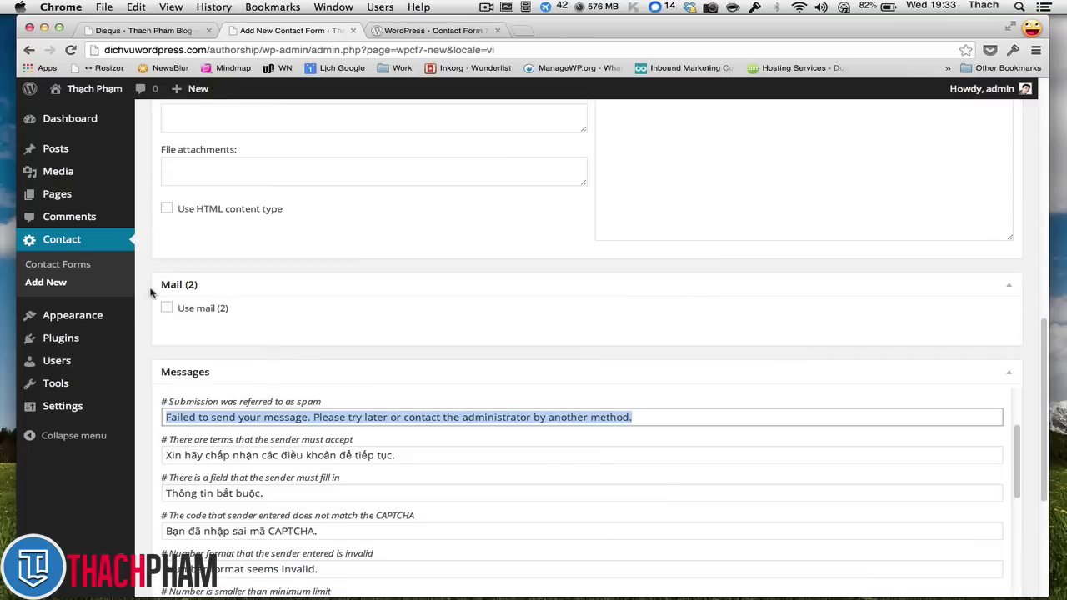
scroll(159, 294, up, 5)
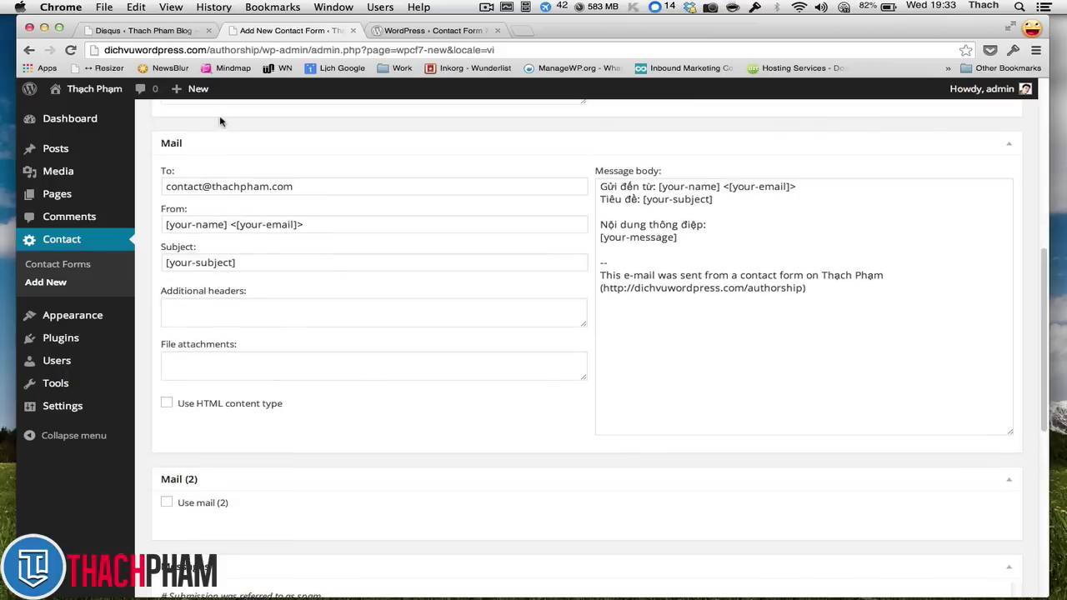
scroll(233, 180, down, 1)
scroll(233, 180, down, 1)
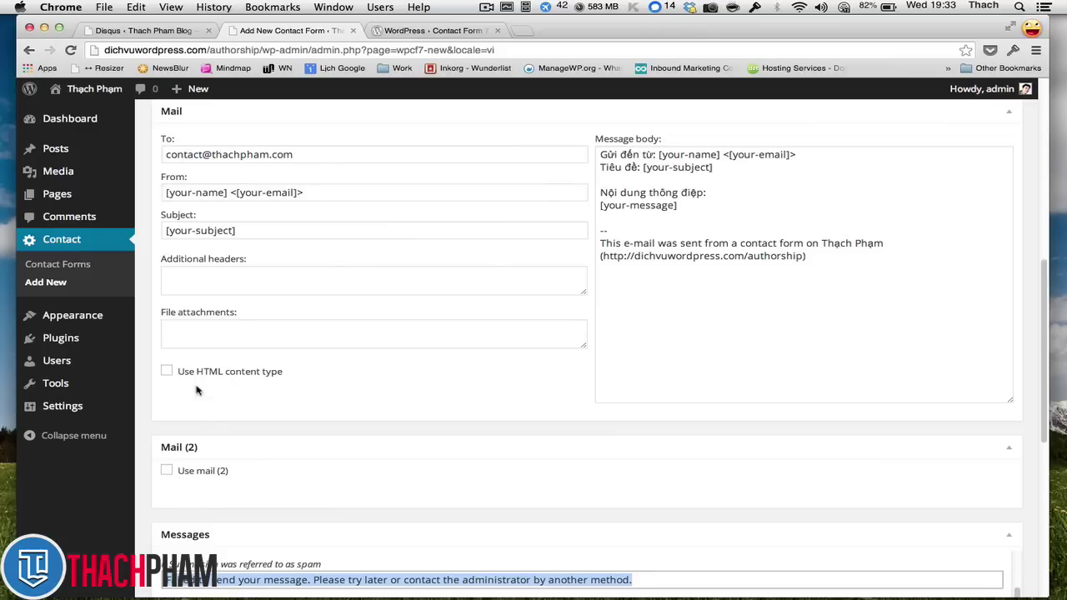
drag(293, 155, 146, 156)
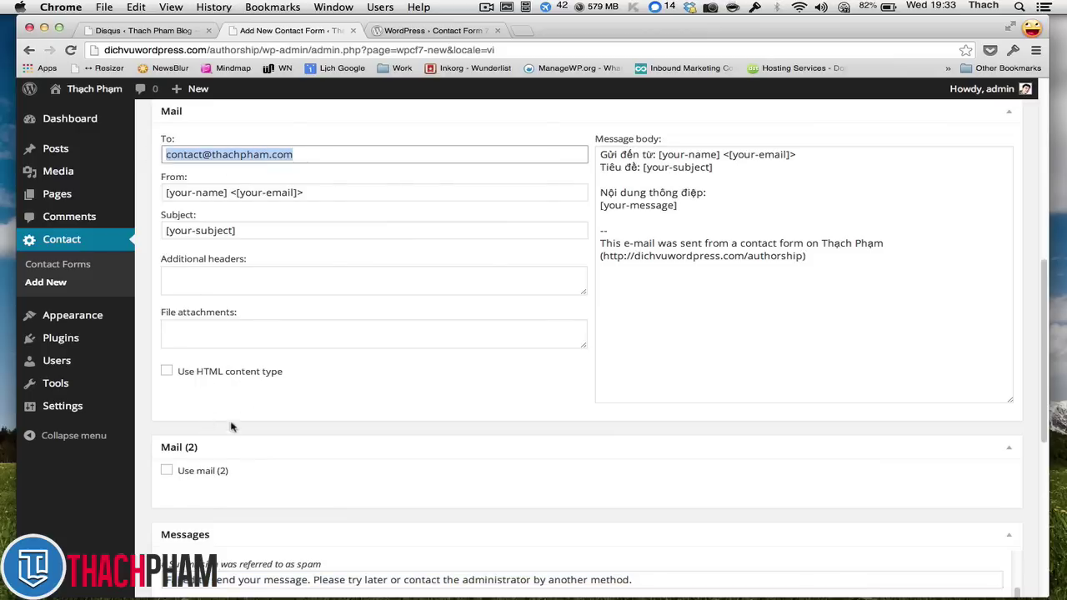
click(164, 473)
scroll(167, 450, down, 5)
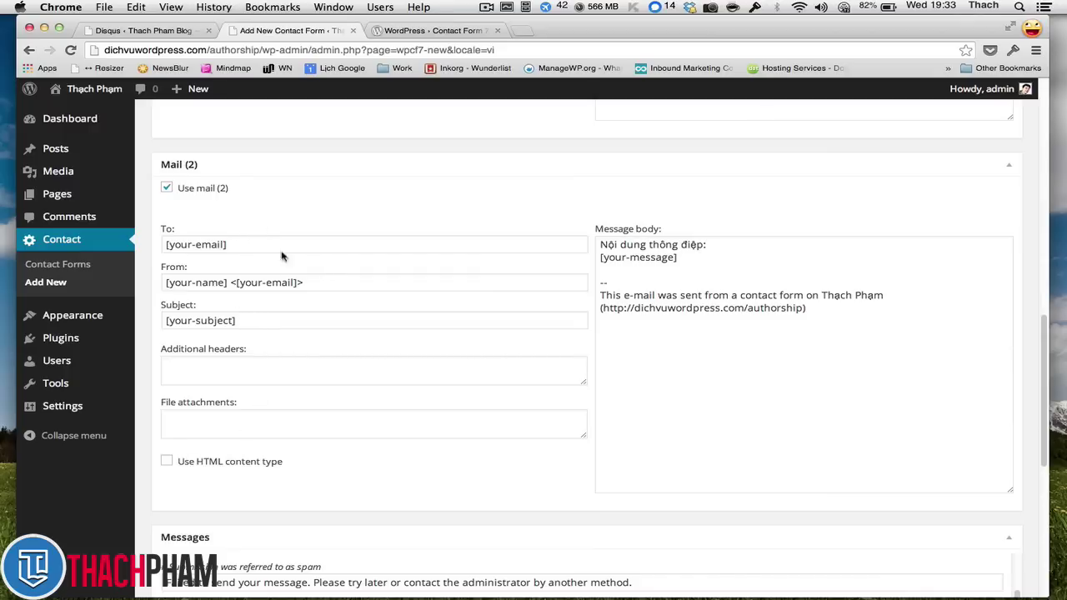
click(187, 192)
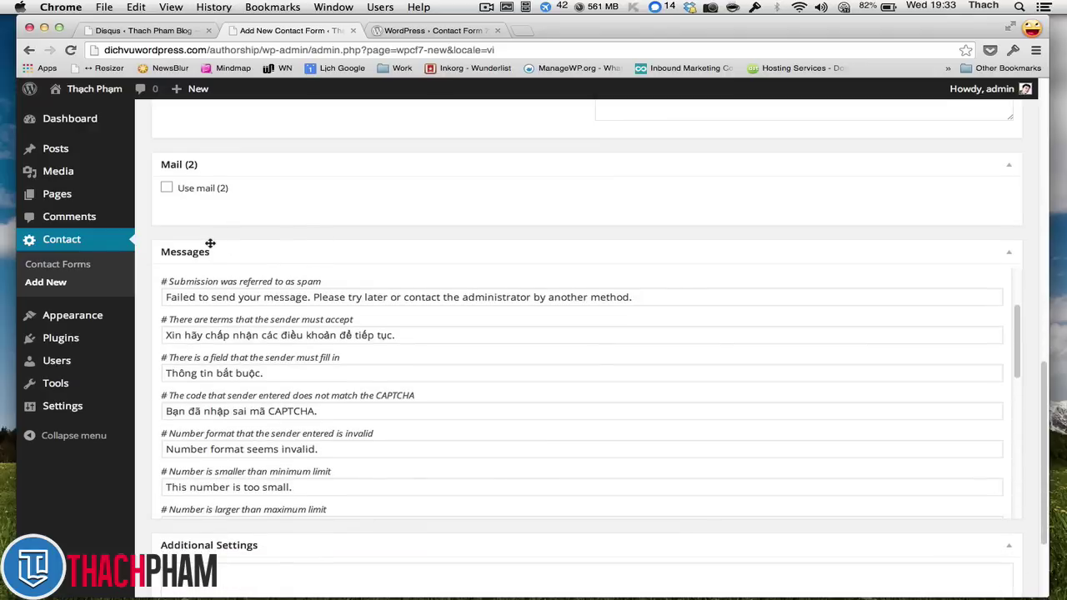
scroll(192, 259, up, 10)
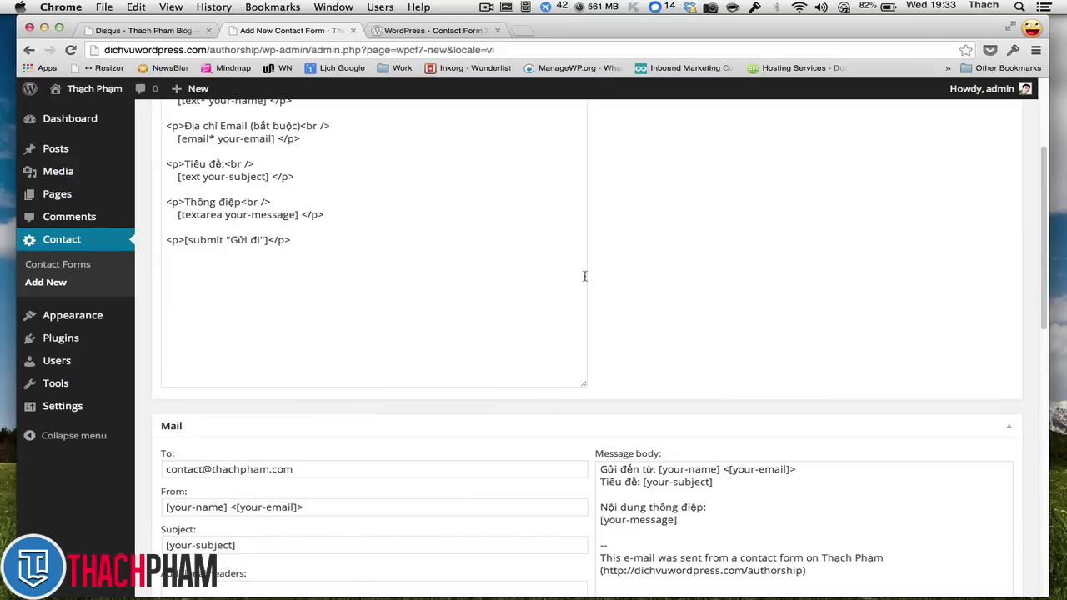
scroll(439, 320, up, 3)
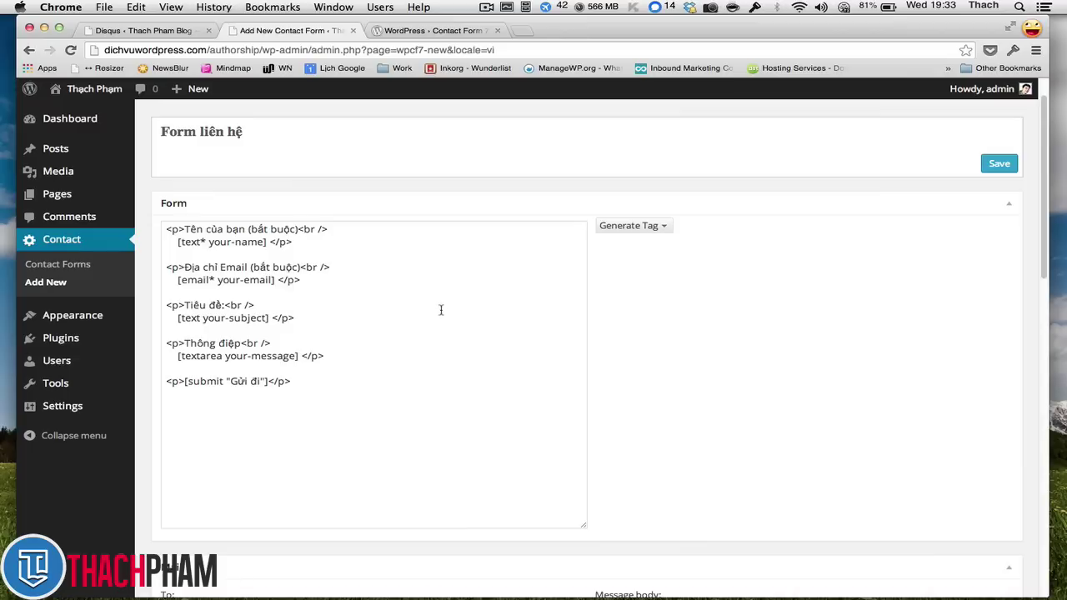
- Look over the template's name, email, subject and message field markup, and open the Generate Tag list
click(325, 343)
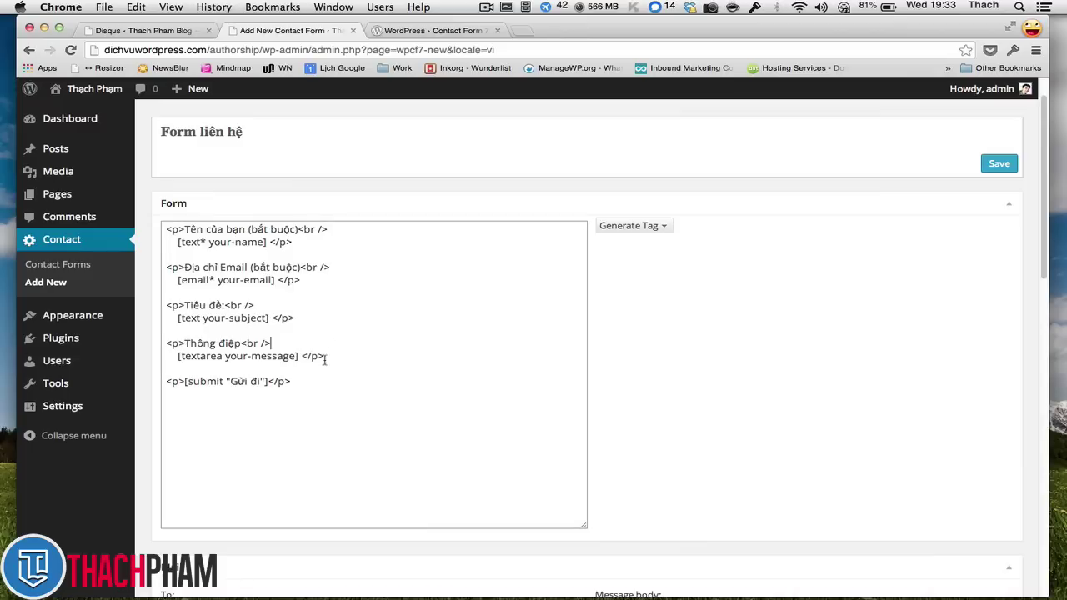
drag(336, 352, 476, 181)
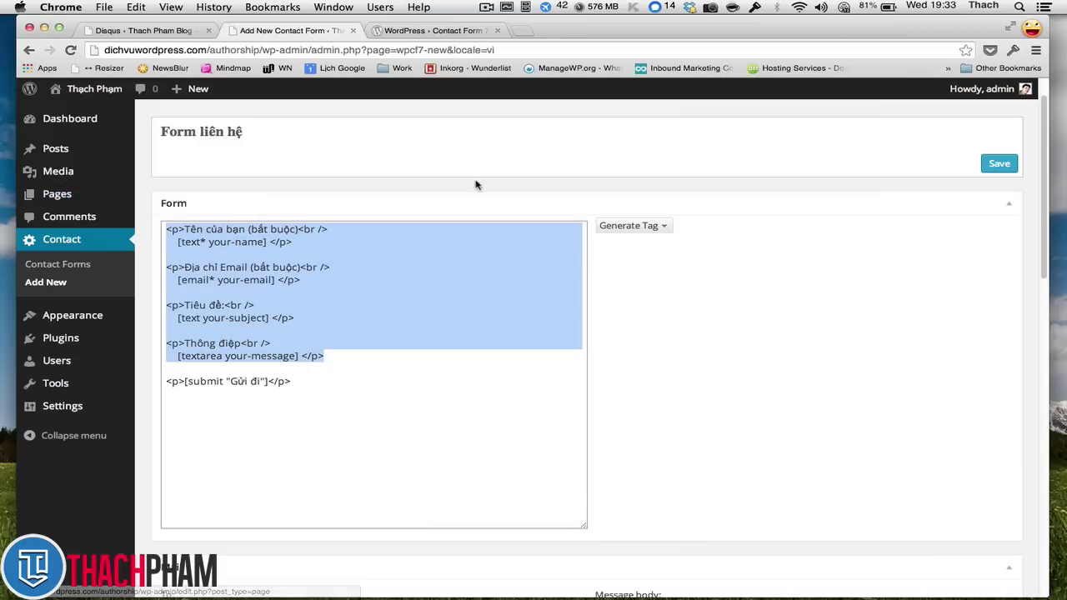
click(407, 345)
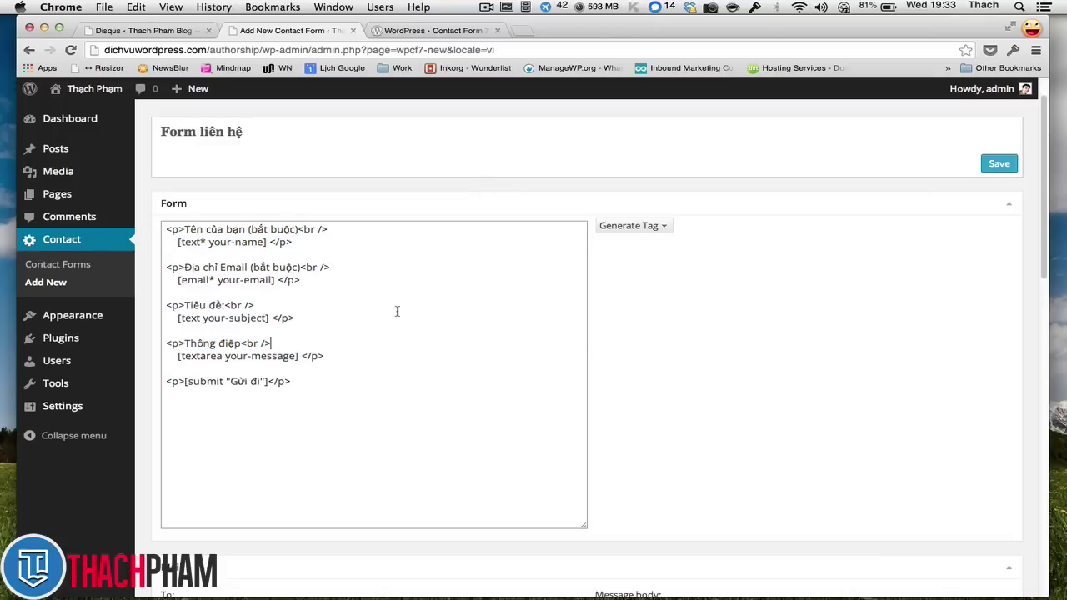
click(532, 210)
click(429, 205)
click(608, 228)
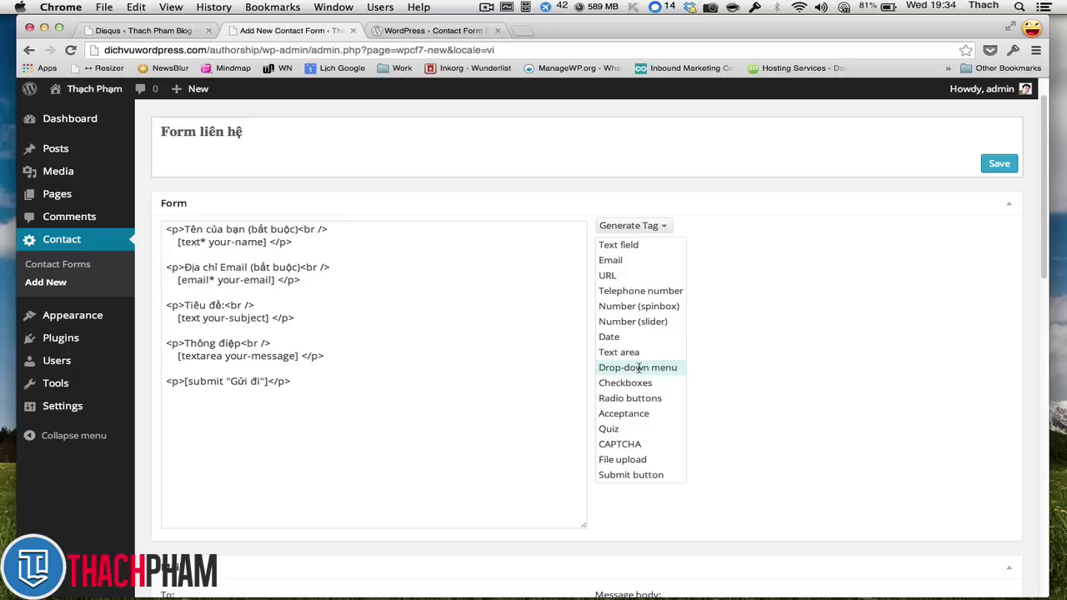
- Start a Drop-down menu tag and mark it required, producing [select* menu-772]
click(638, 368)
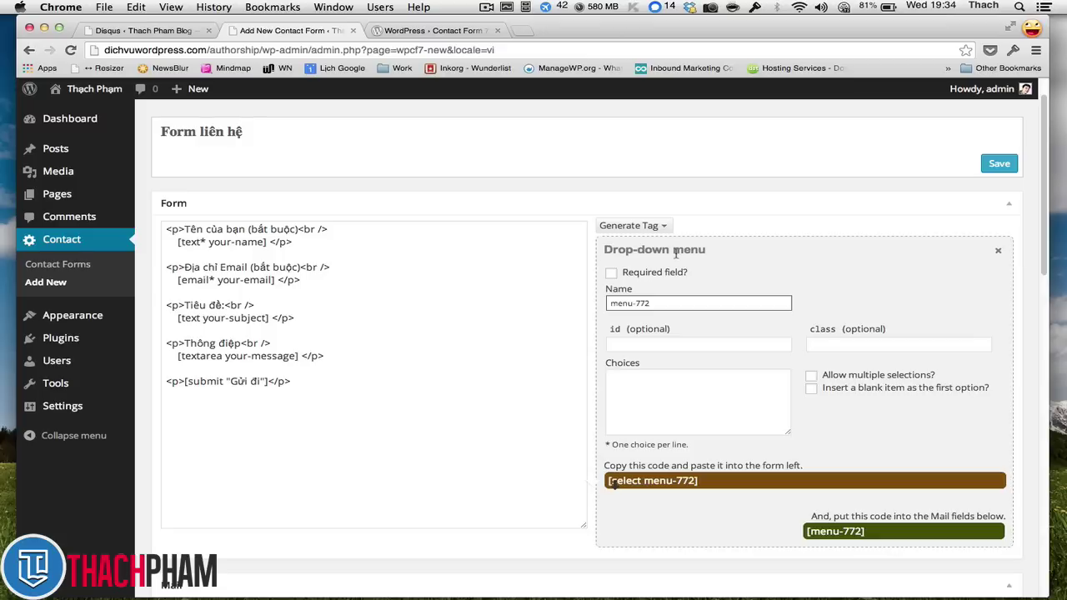
click(676, 399)
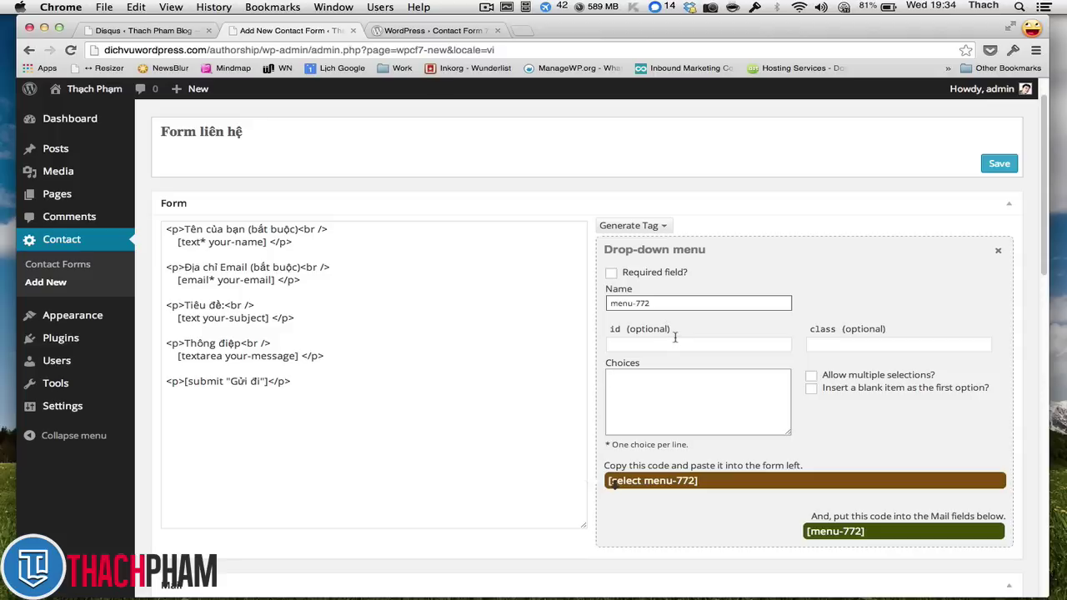
click(612, 275)
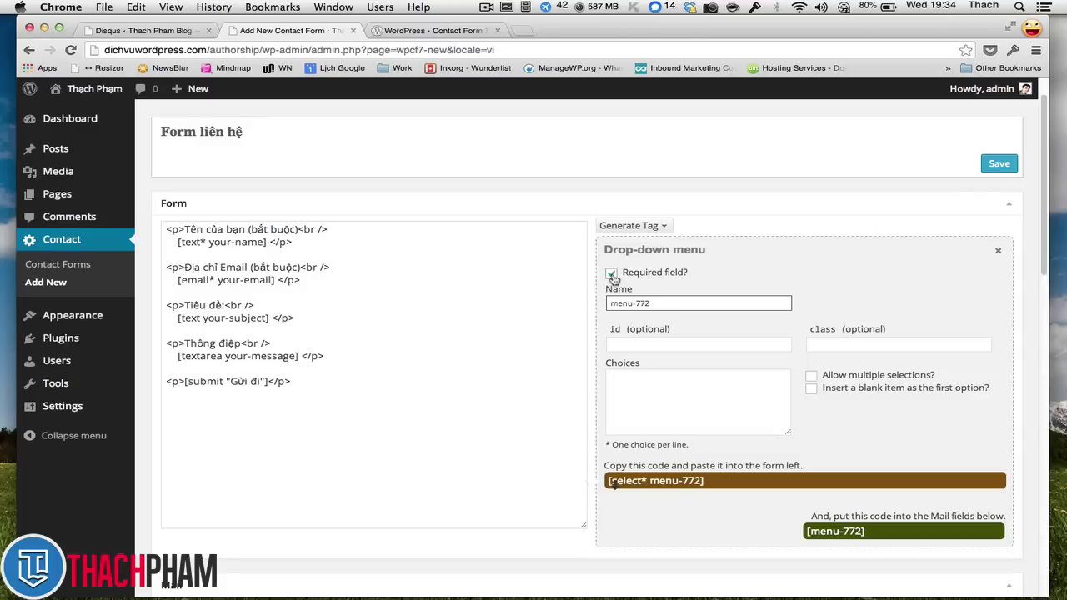
click(677, 339)
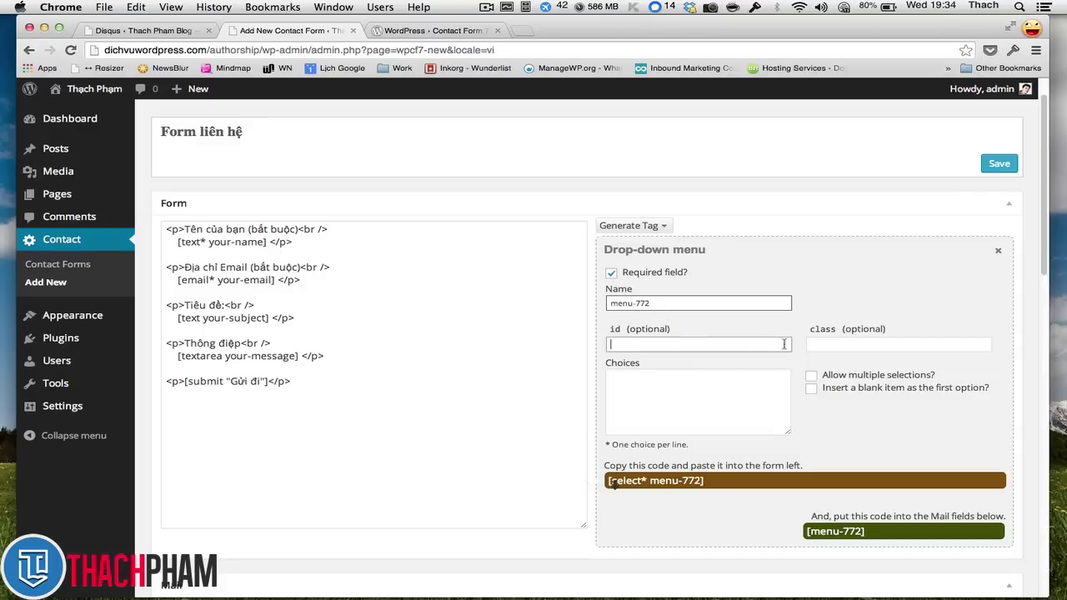
click(831, 344)
click(737, 349)
click(831, 347)
click(744, 345)
click(826, 347)
click(737, 339)
click(829, 342)
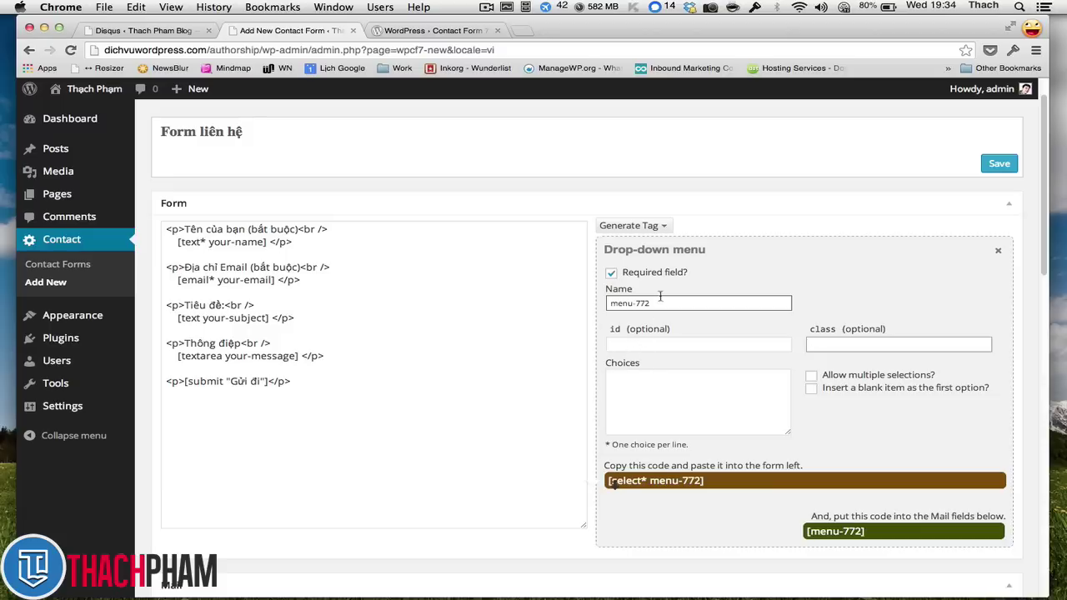
click(664, 371)
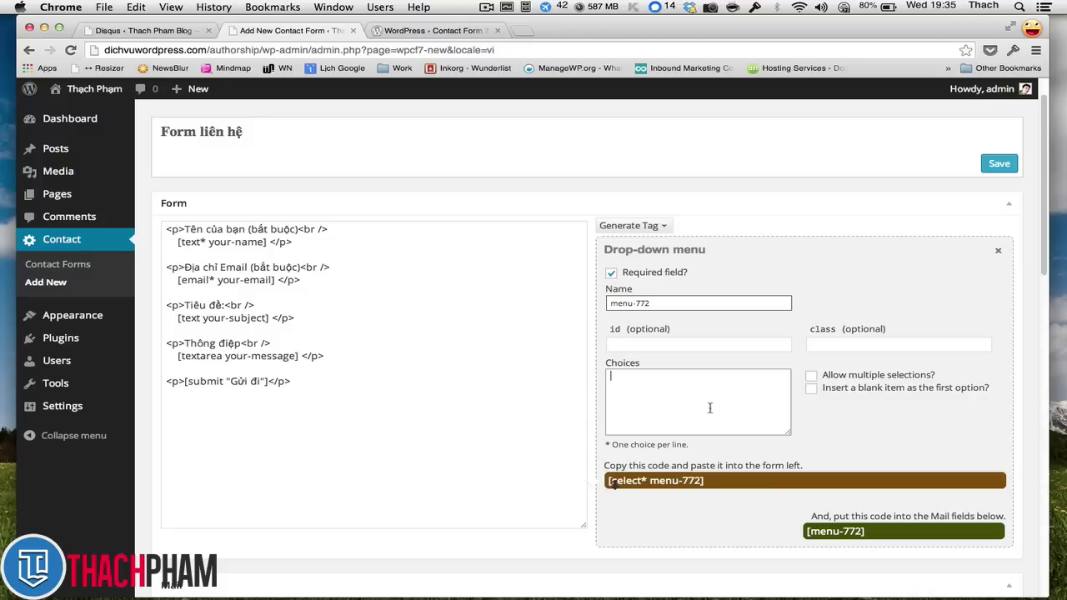
- Enter the choices Hỏi đáp, Hợp tác, Liên hệ and Khác, and allow multiple selections
text(Hỏi g)
key(Return)
text(Hợp tác)
key(Return)
text(Liên hệ )
text(Khác)
click(708, 420)
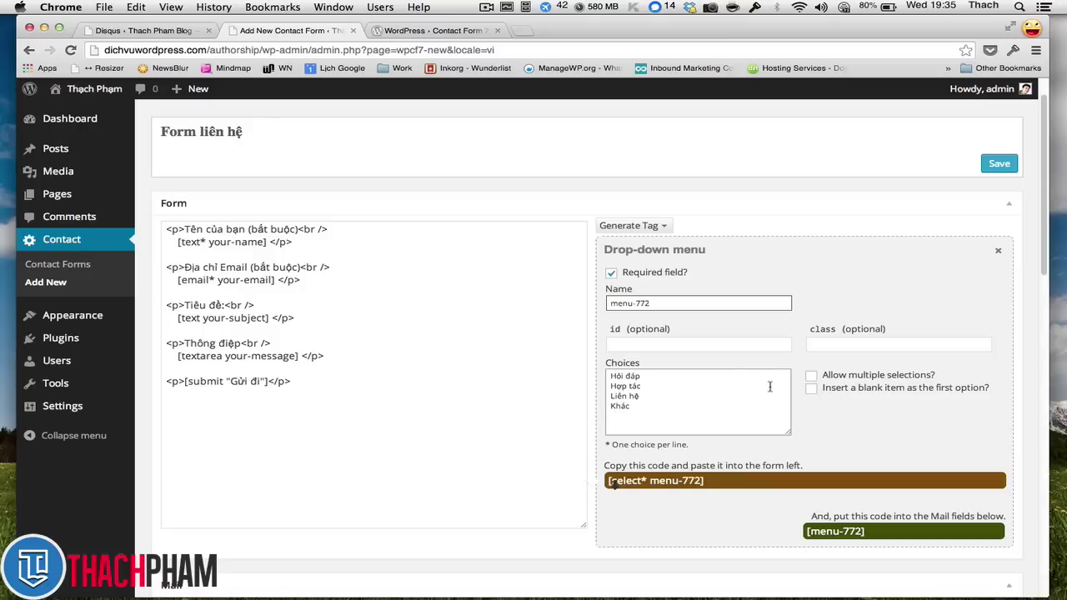
click(833, 374)
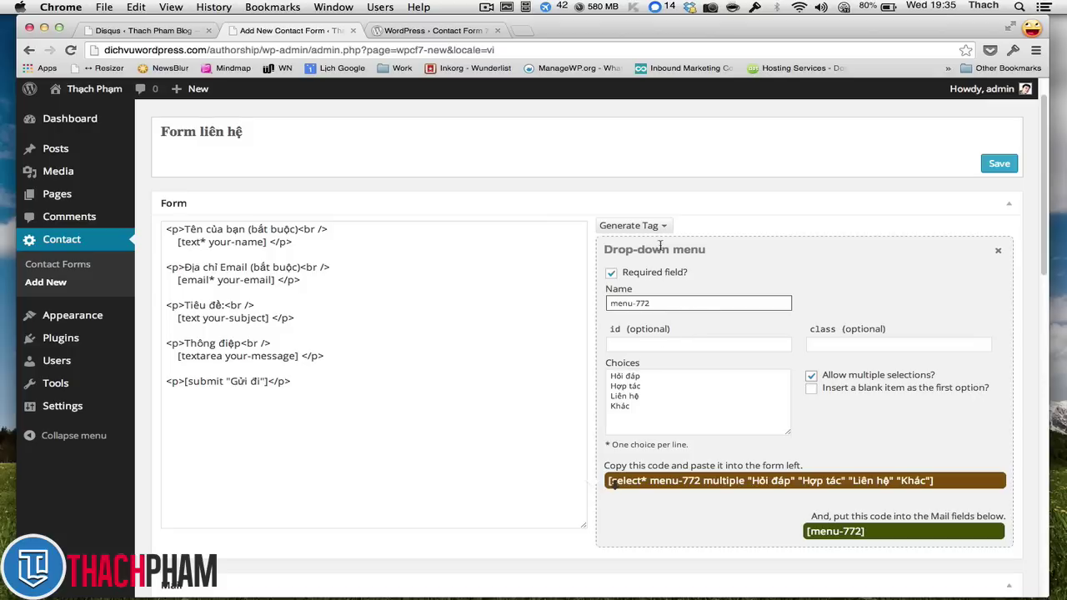
click(651, 401)
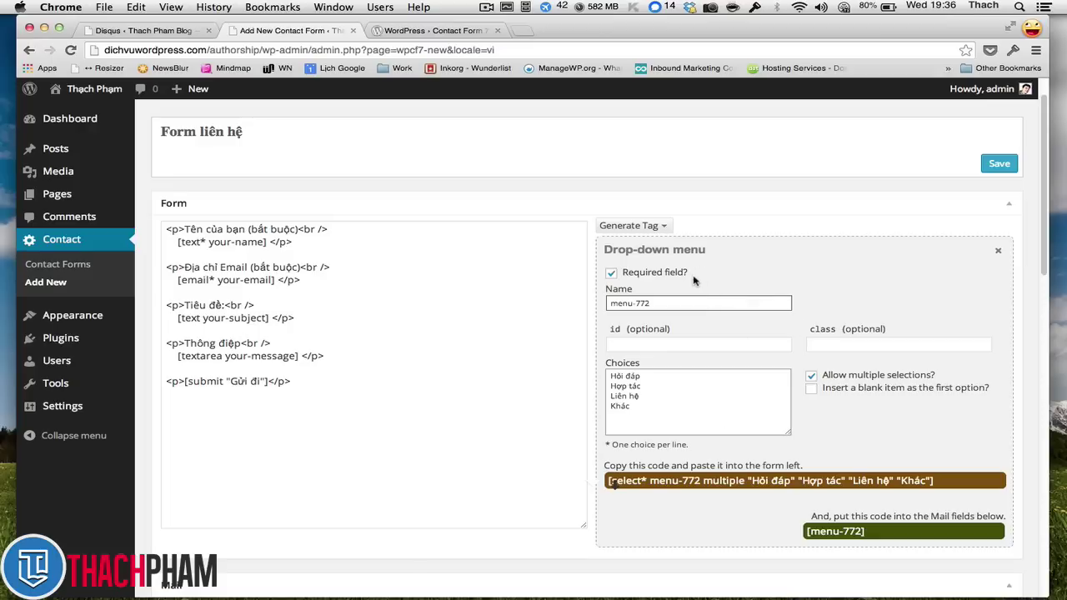
- Rename the drop-down field from menu-772 to lydo and select the generated shortcode
drag(657, 301, 634, 290)
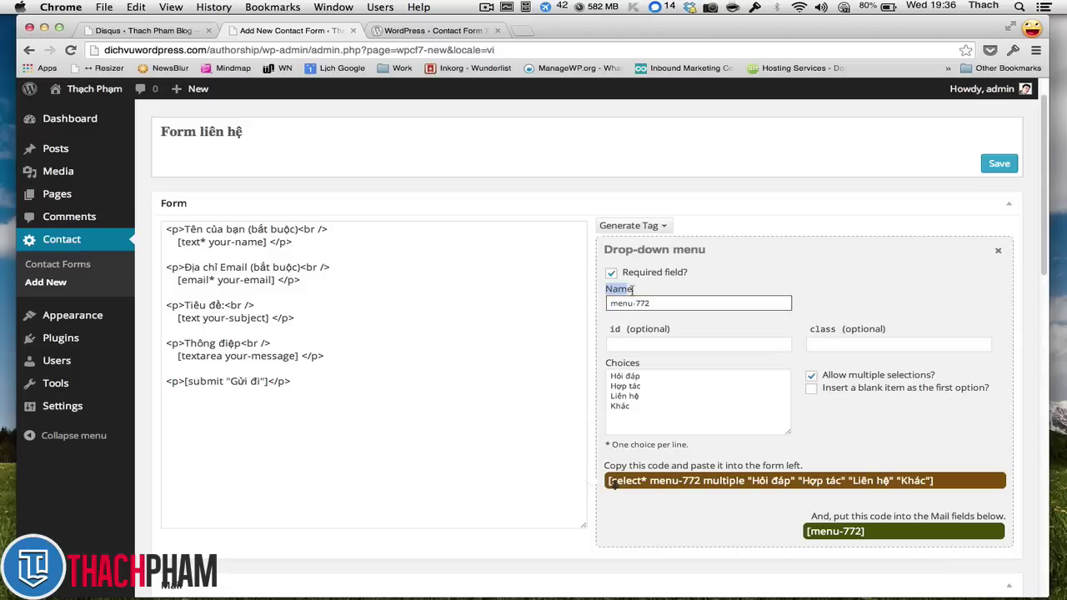
drag(273, 281, 219, 280)
click(277, 280)
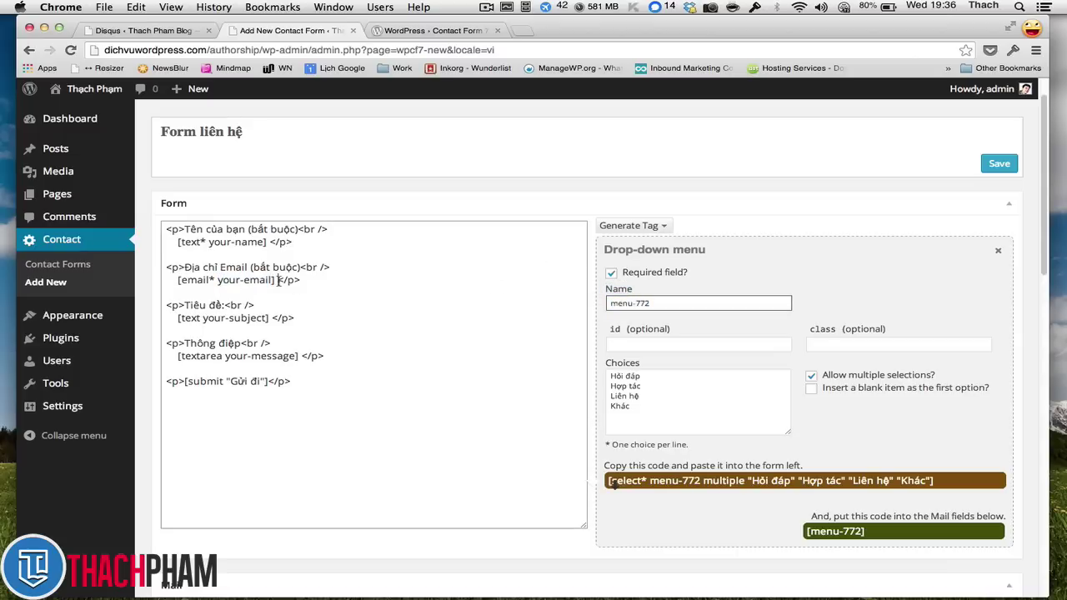
click(675, 302)
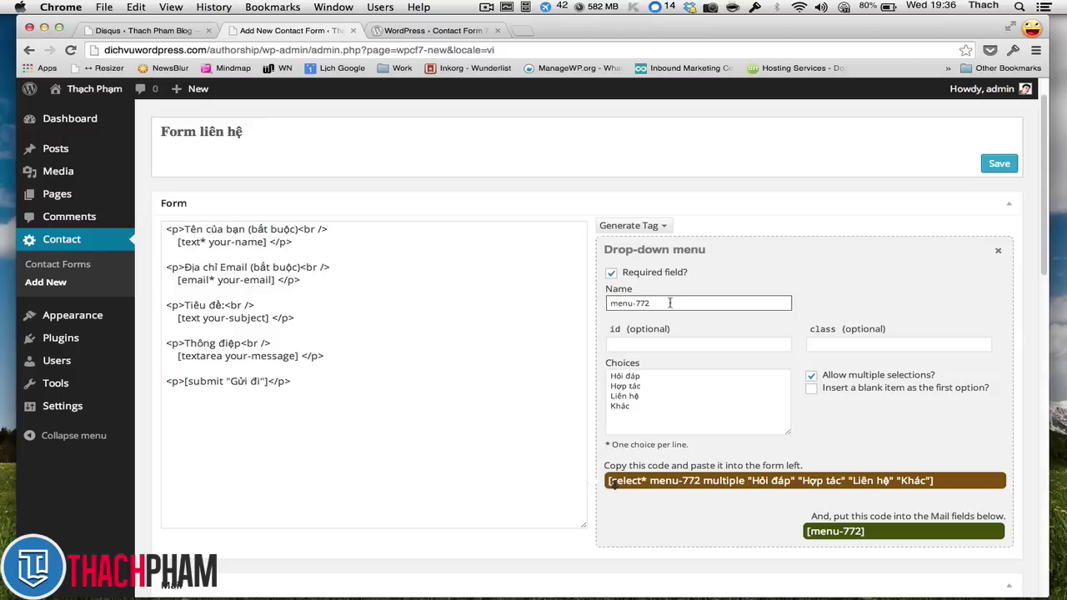
triple_click(667, 303)
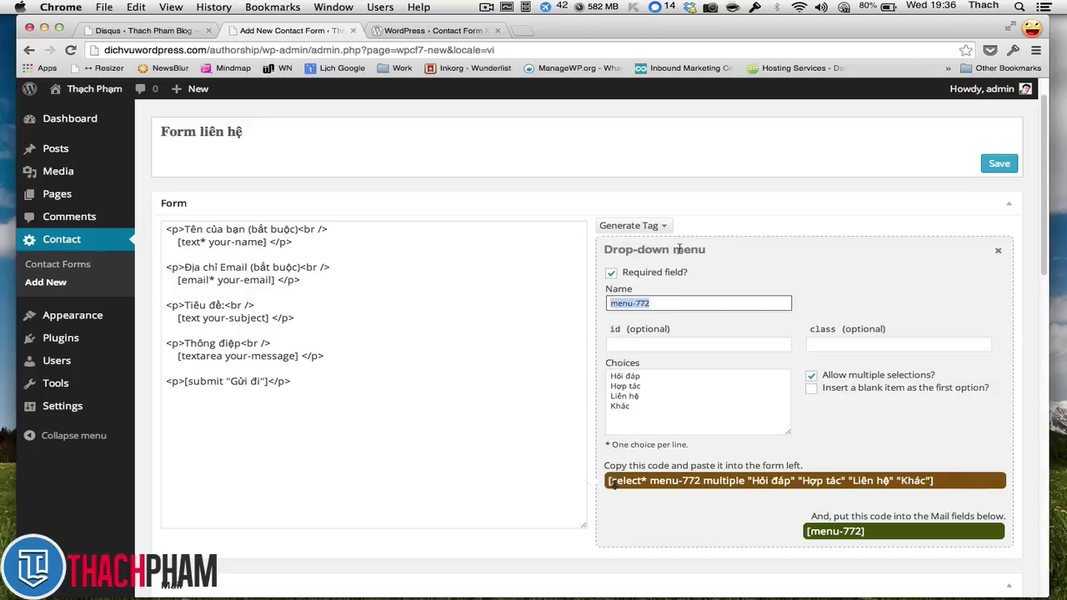
text(lydo)
click(689, 385)
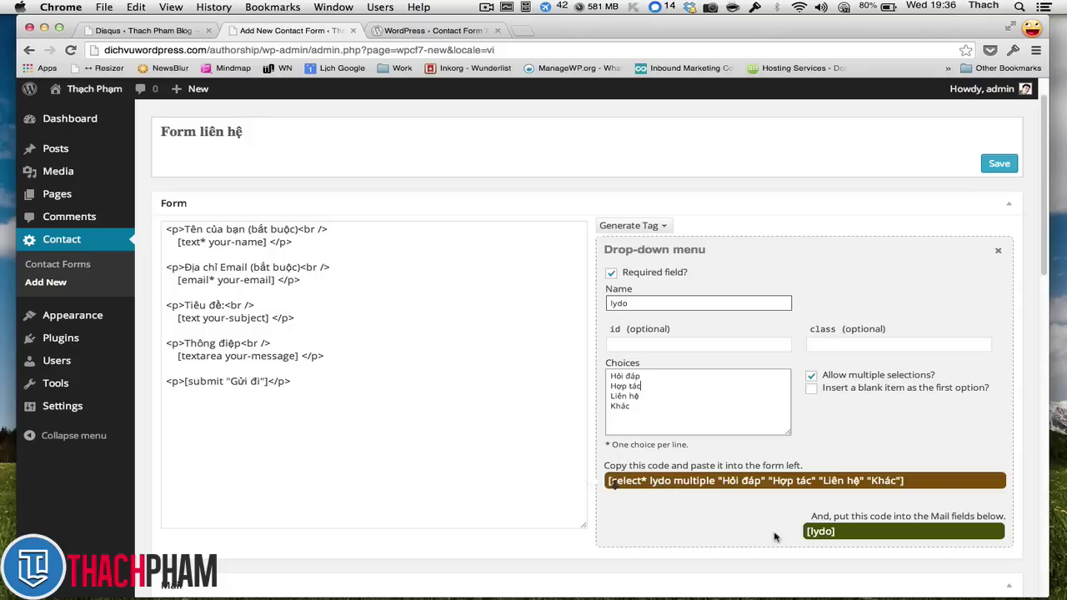
click(822, 532)
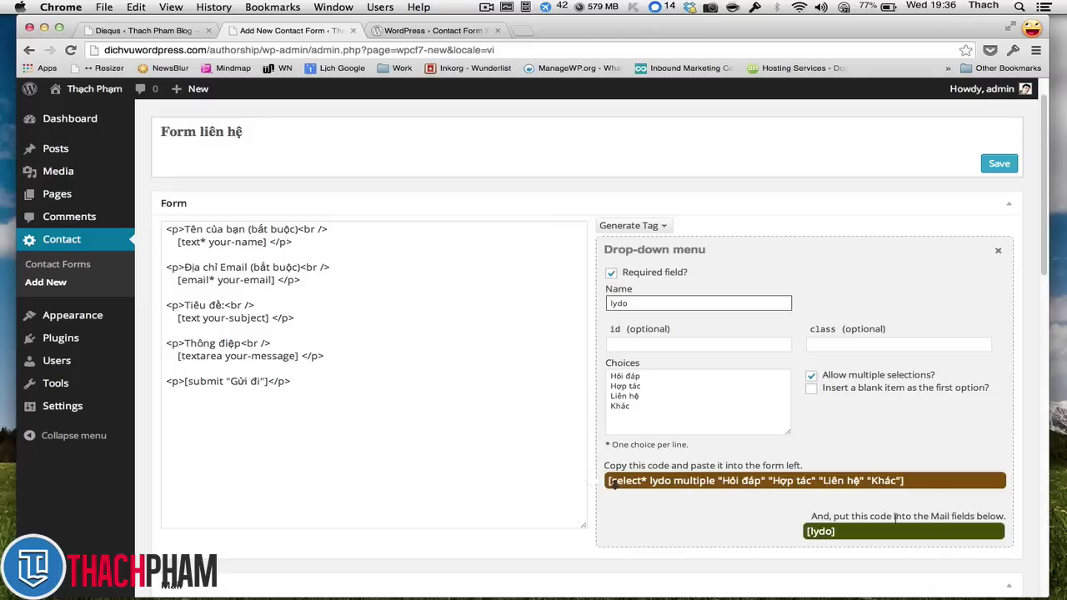
click(614, 484)
click(614, 483)
click(614, 484)
key(super+c)
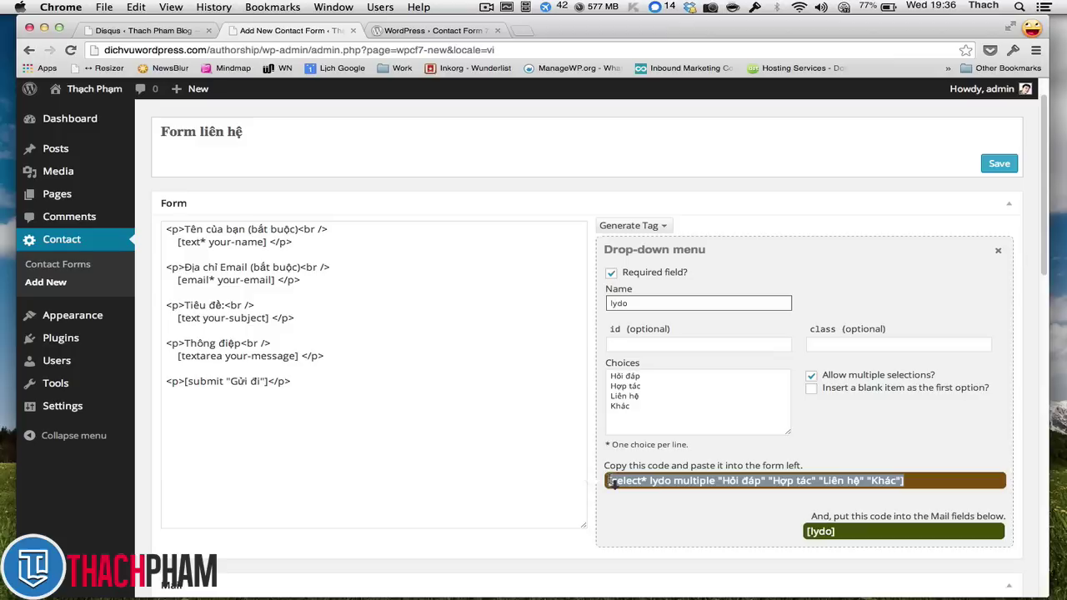
- Add a 'Lý do liên hệ<br/ >' line followed by the pasted lydo shortcode, closed with </p>
click(334, 355)
key(Return)
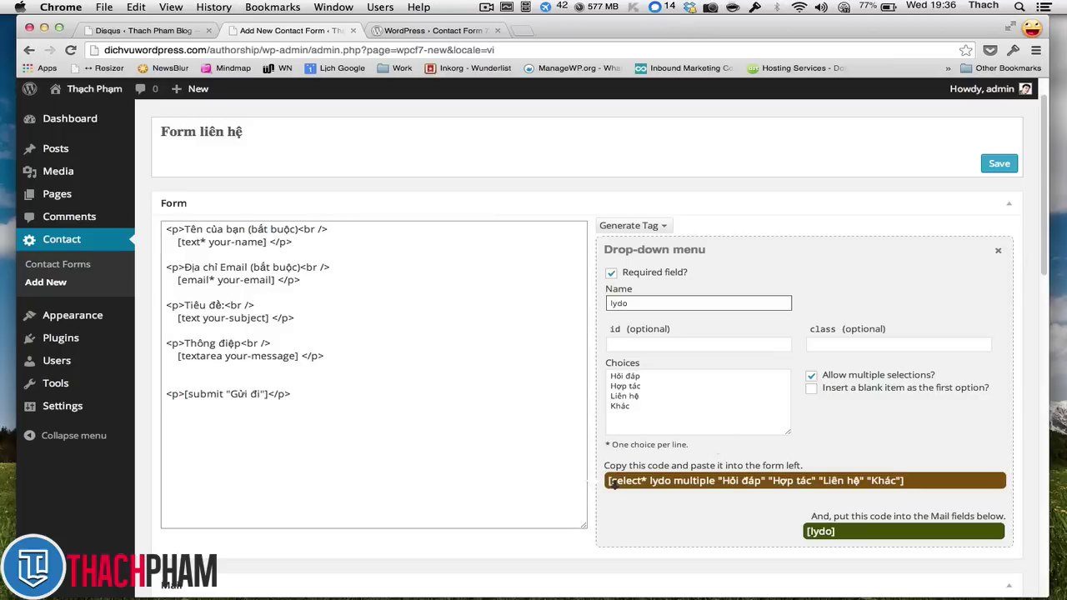
key(super+v)
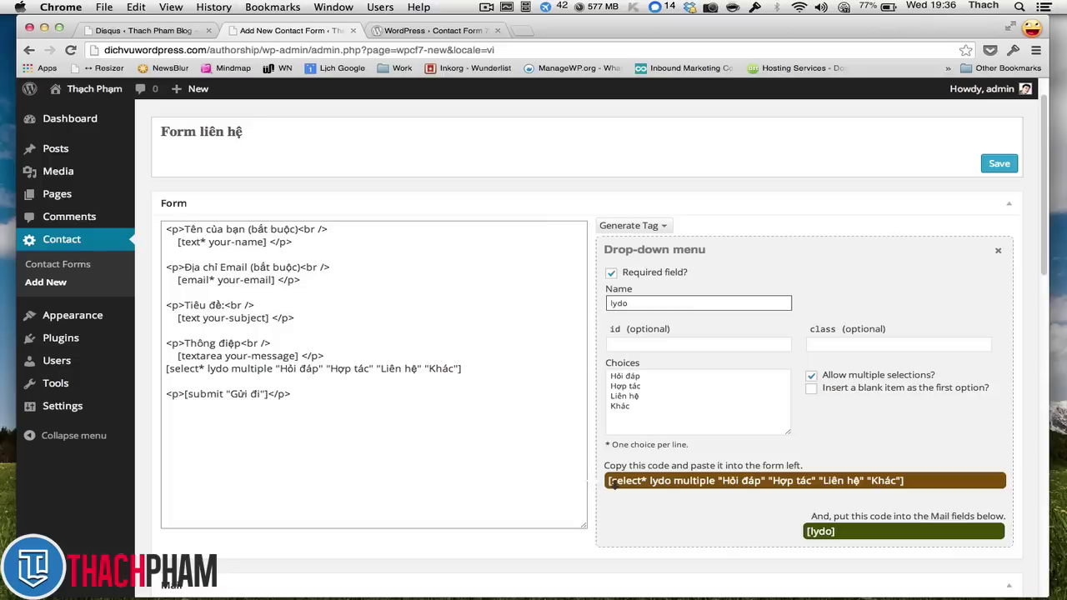
key(super+z)
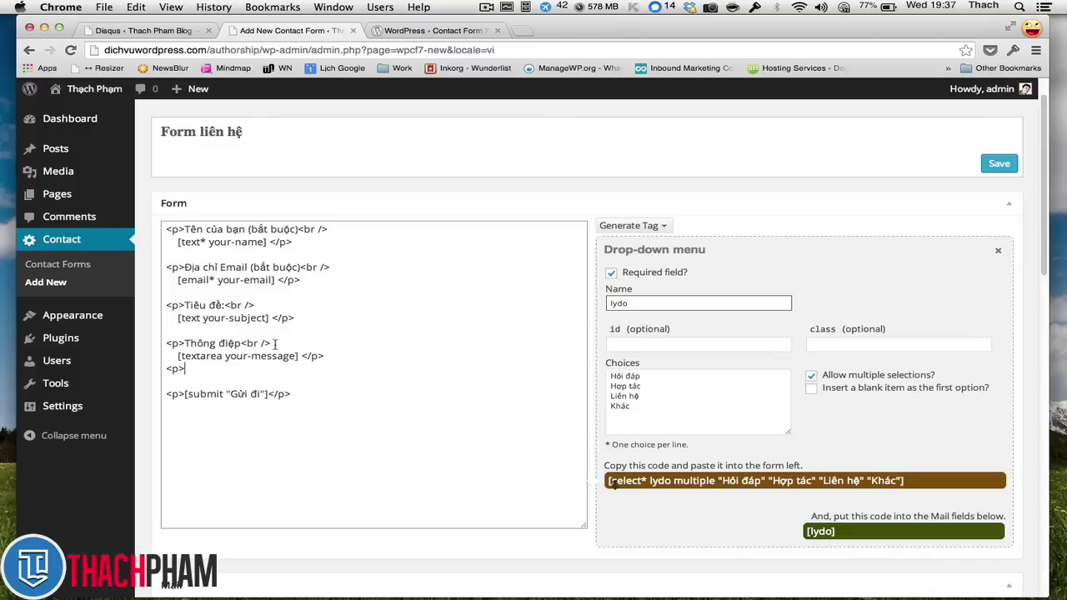
text(Lý do liên hệ<br/ >)
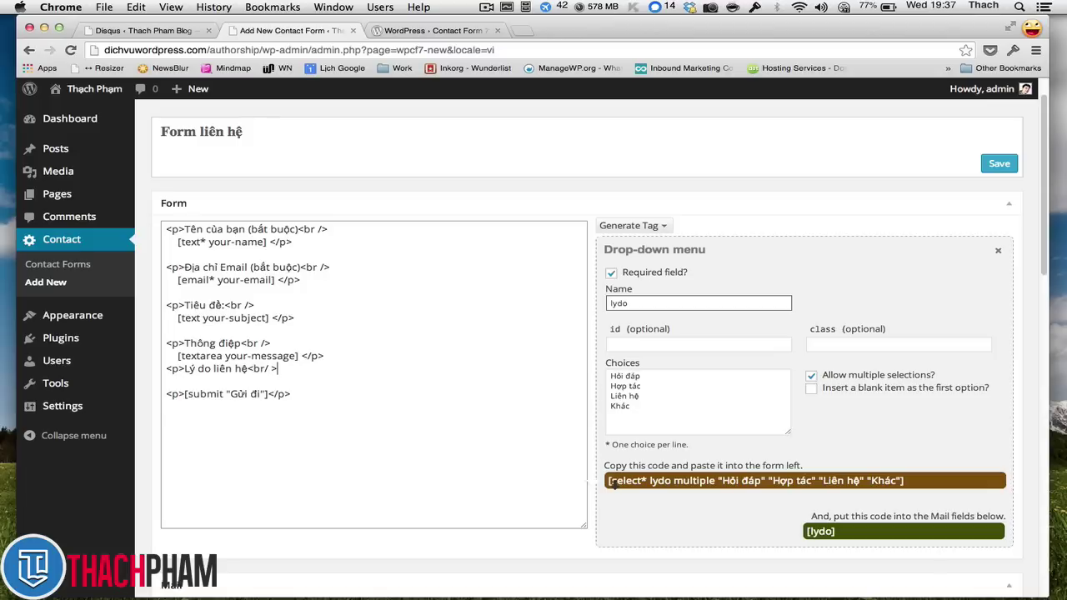
key(Return)
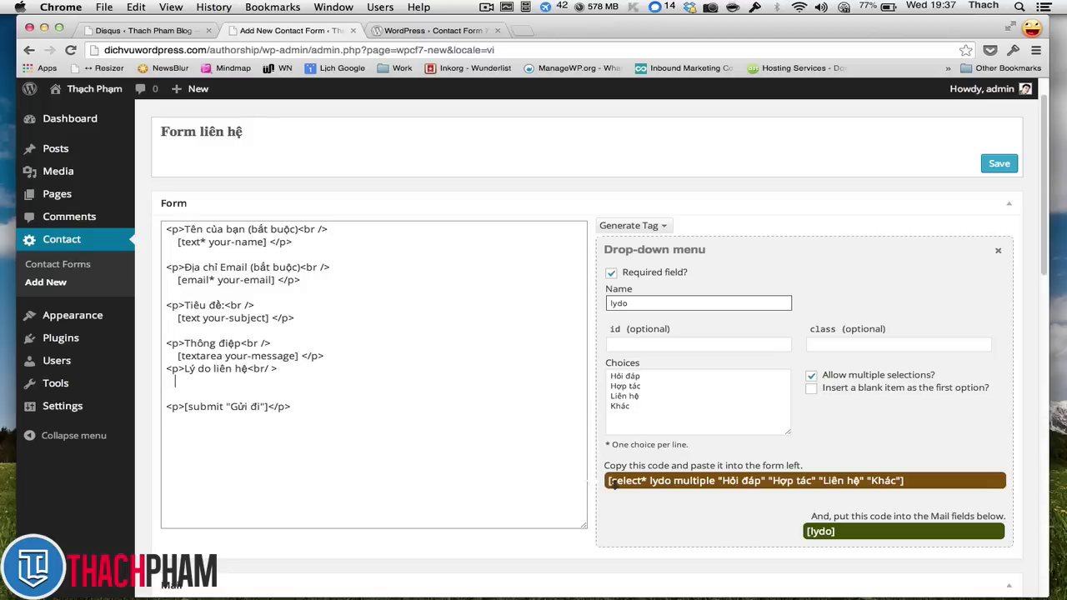
key(super+v)
text(</p)
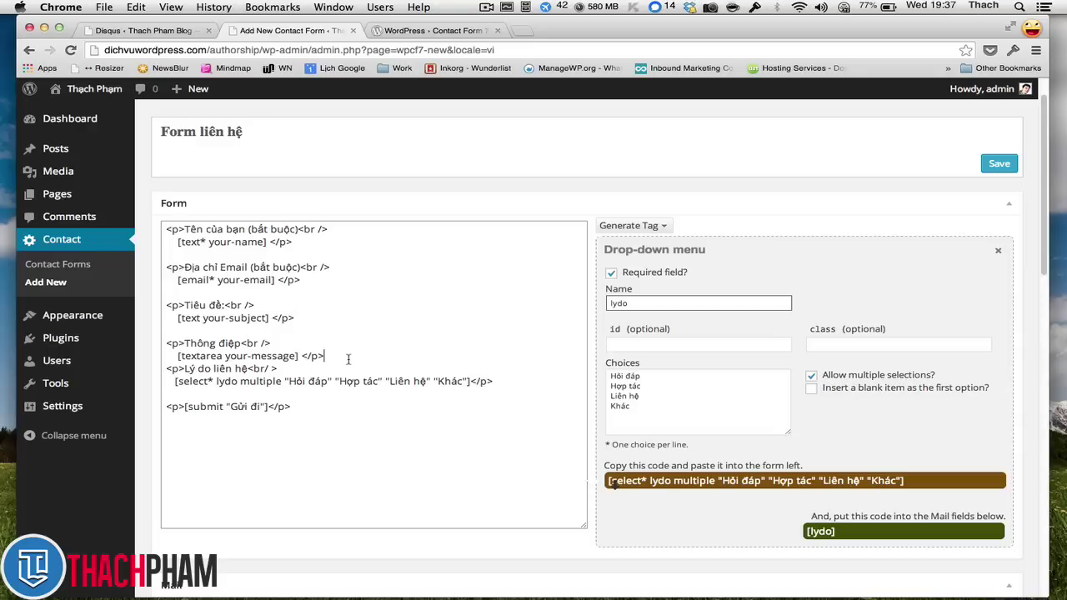
key(Return)
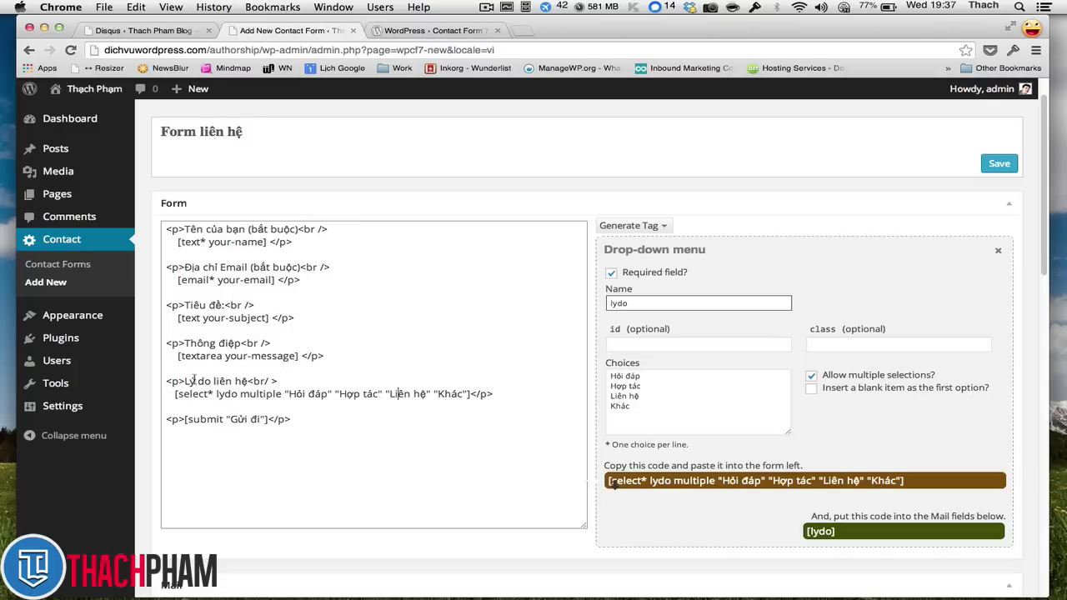
- Add a blank line after the reason field and close the Drop-down menu generator
drag(185, 381, 247, 382)
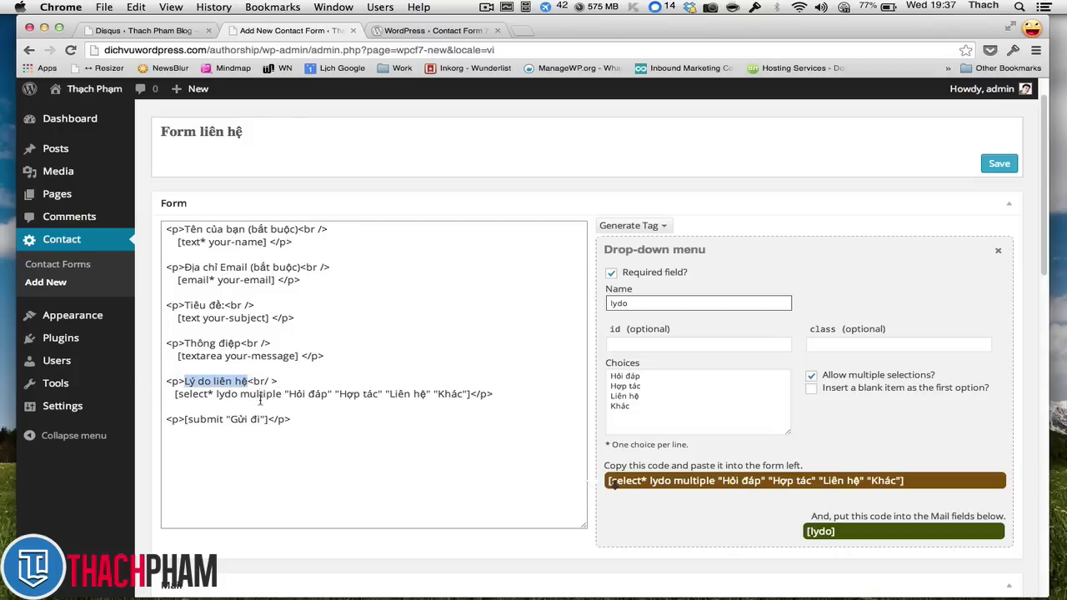
click(246, 385)
triple_click(247, 384)
click(246, 383)
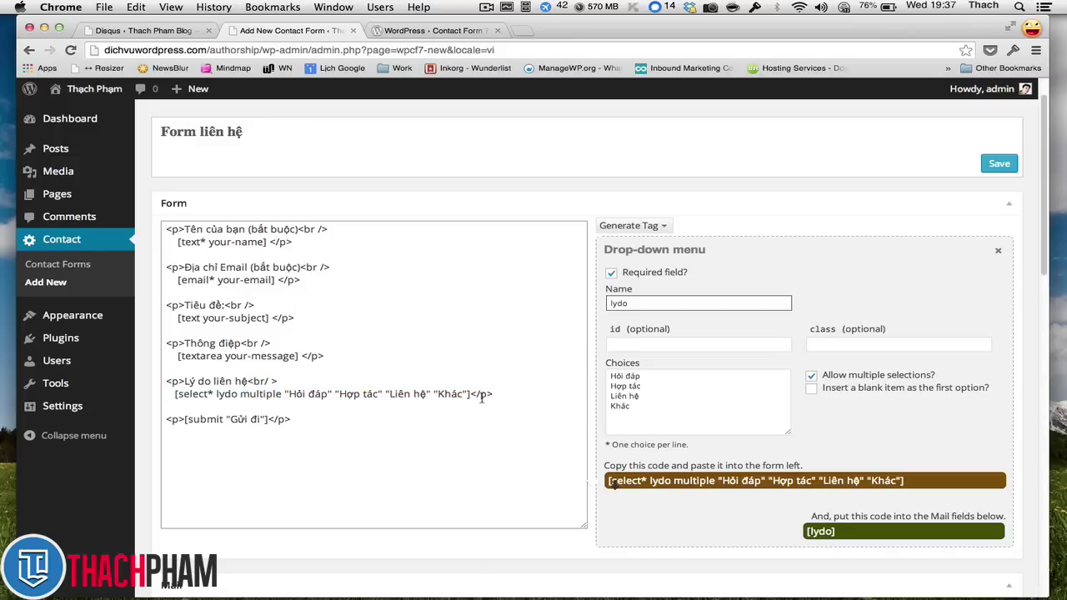
click(514, 391)
key(Return)
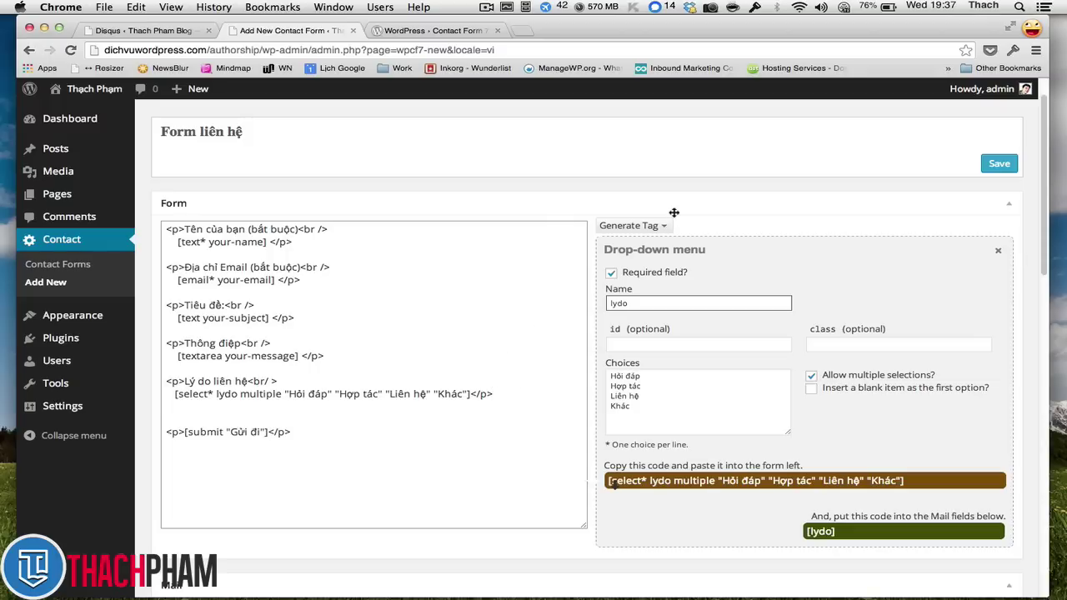
click(998, 254)
click(999, 254)
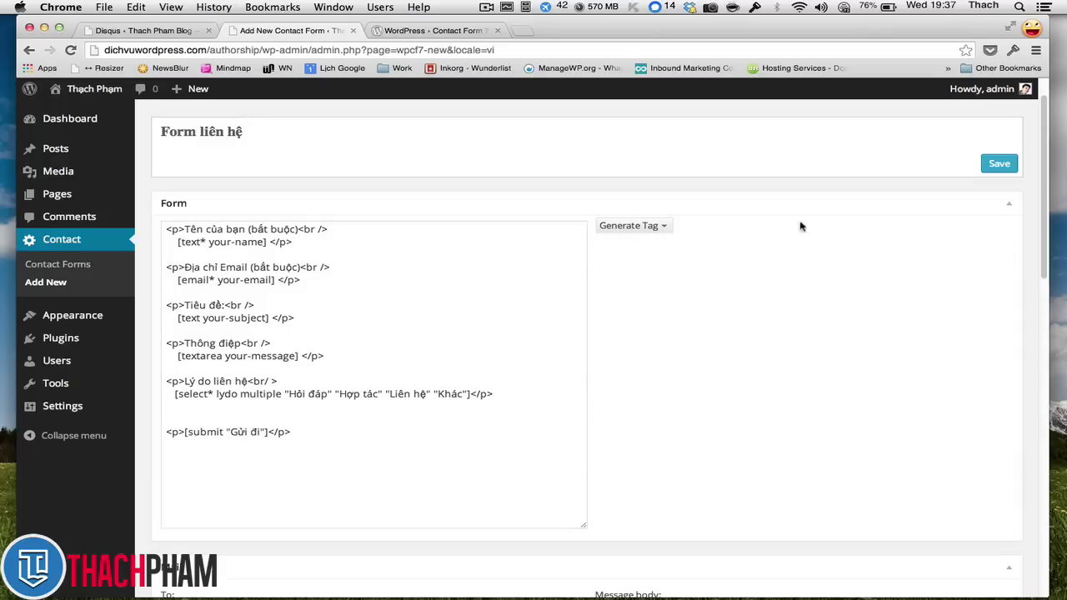
click(664, 225)
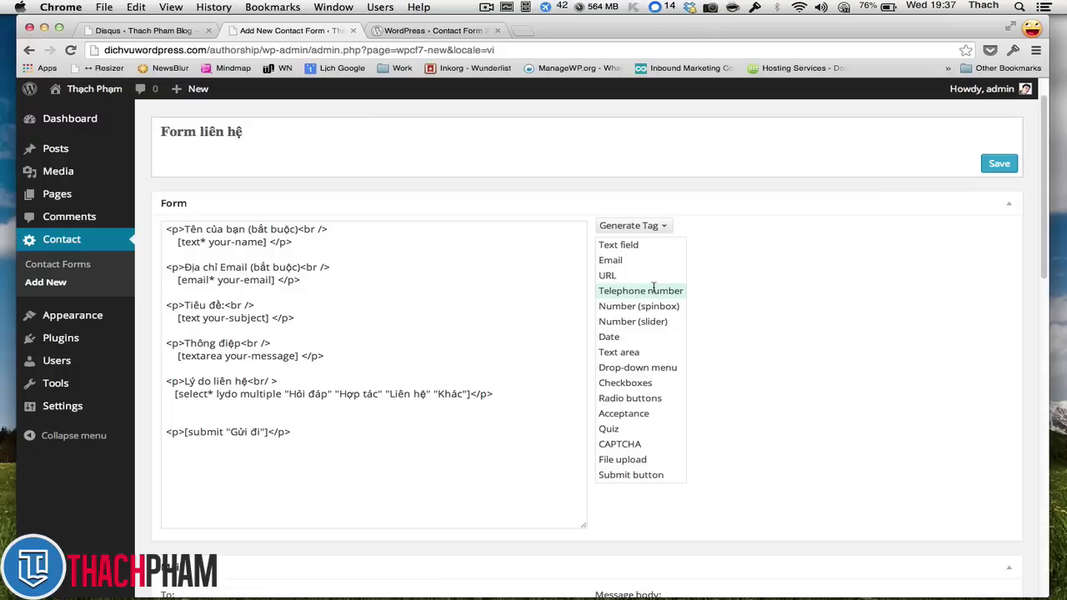
click(653, 289)
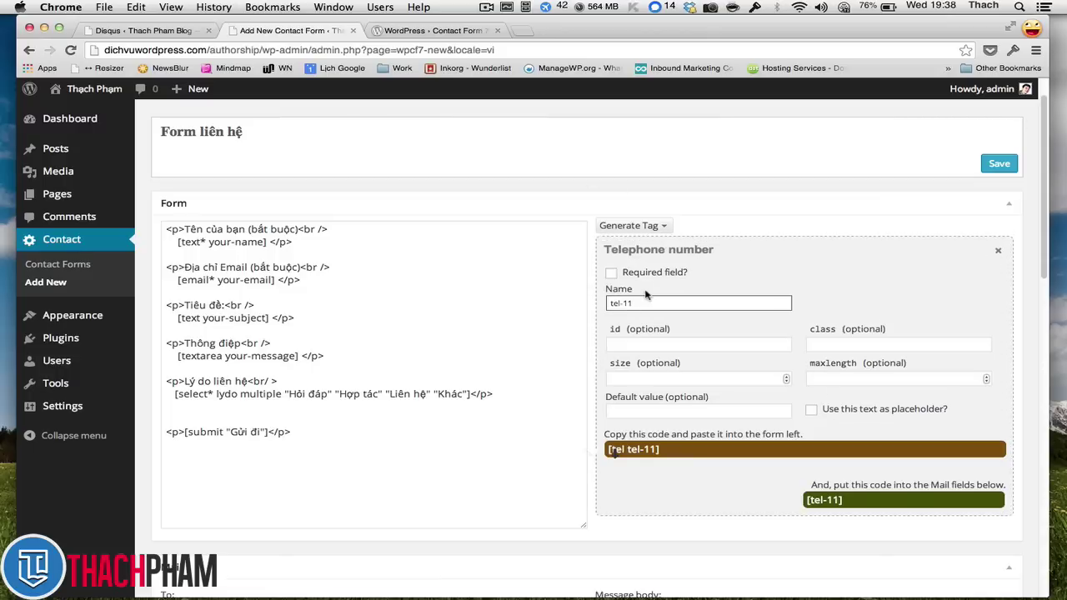
triple_click(657, 302)
text(sod)
key(Tab)
key(Tab)
key(Tab)
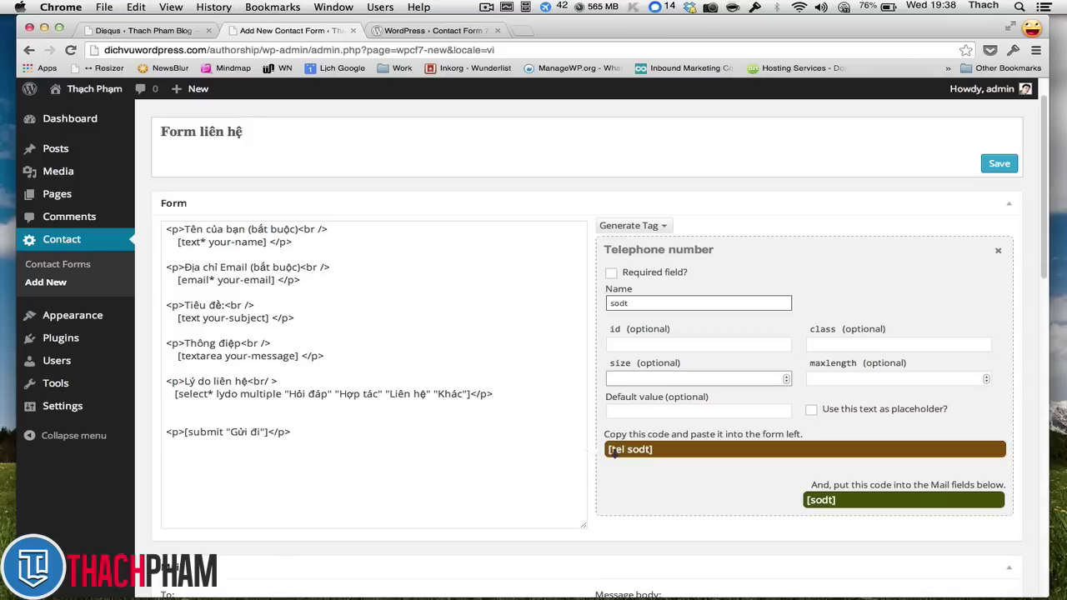
click(844, 380)
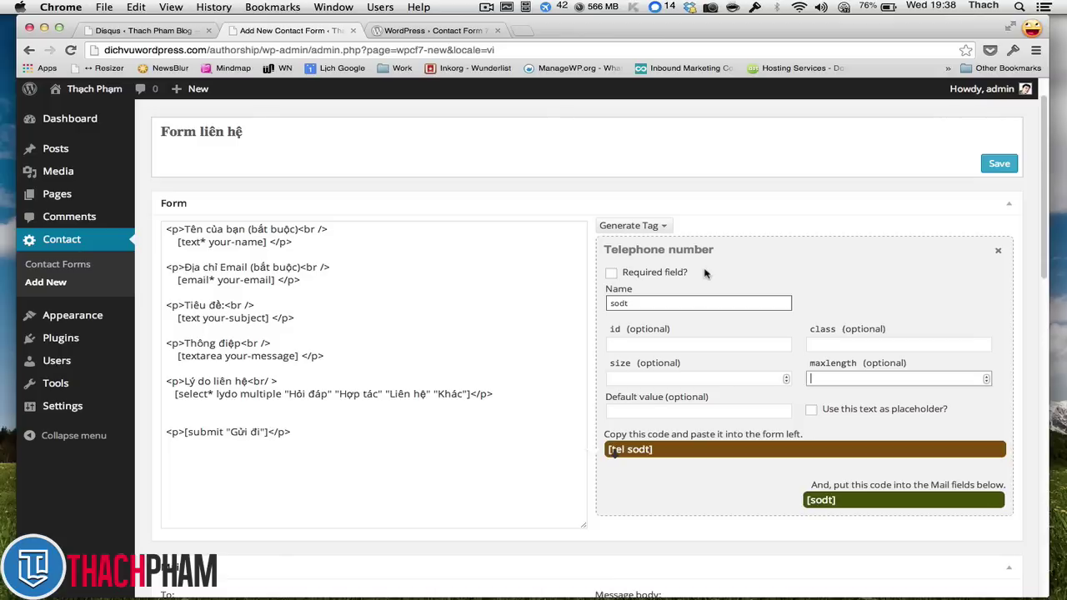
text(13)
click(762, 408)
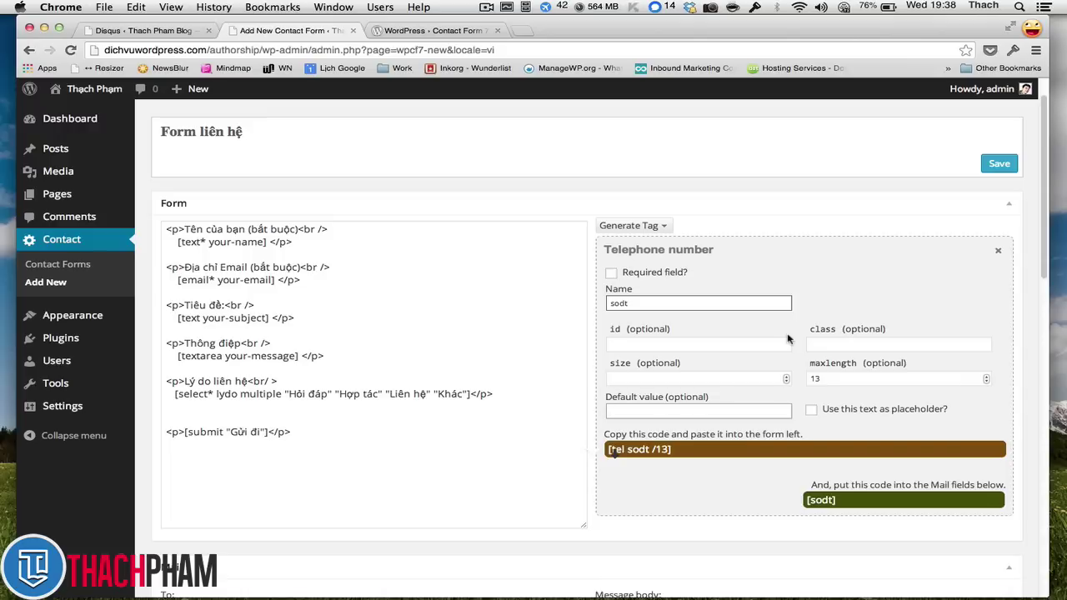
text(090 999 9999)
click(819, 409)
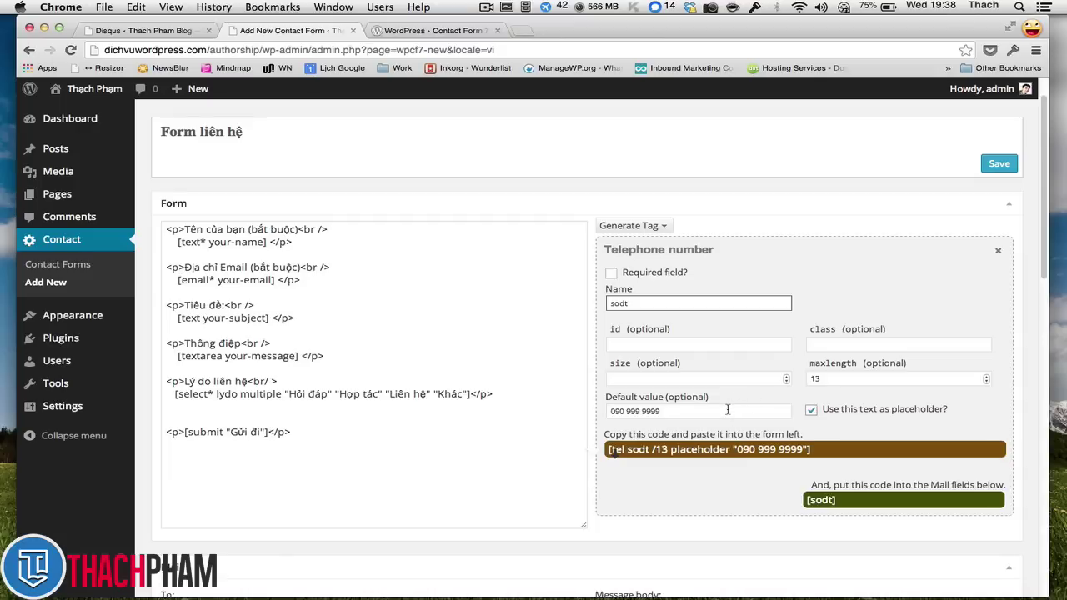
click(728, 409)
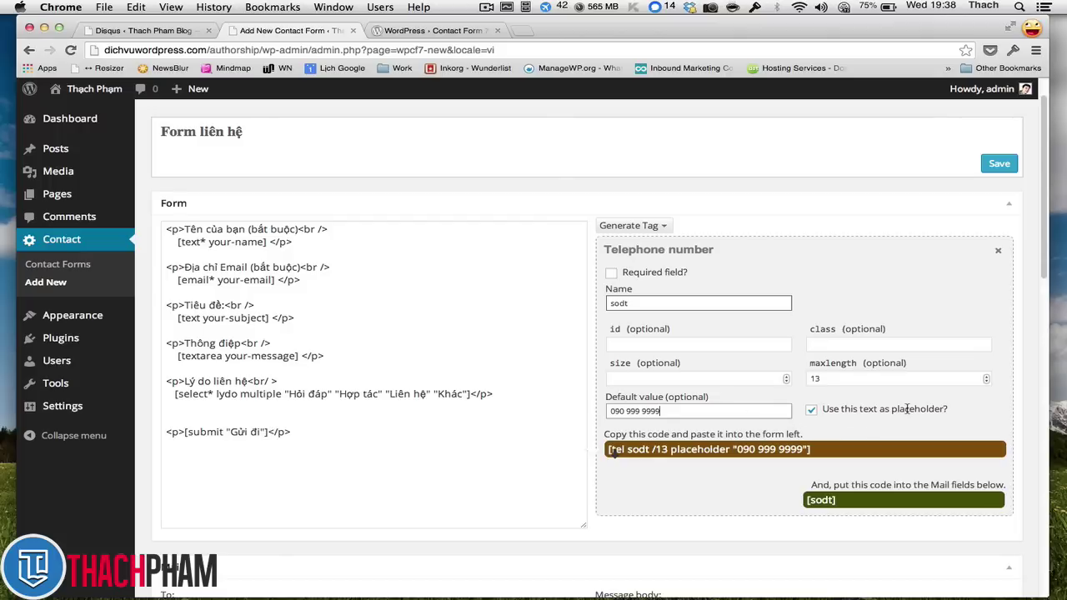
click(905, 411)
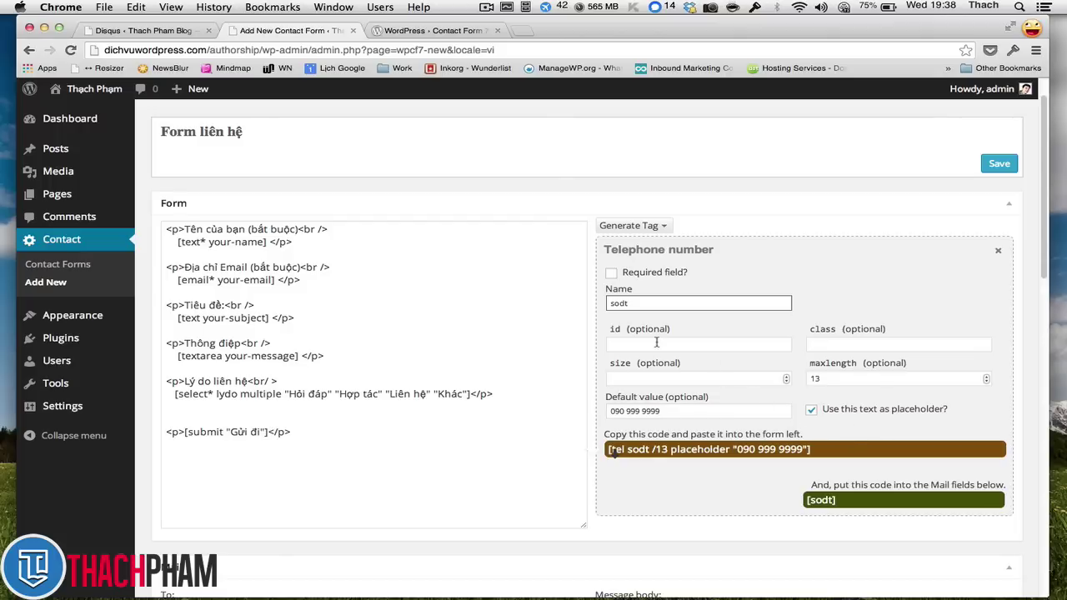
- Insert '<p>Số điện thoại của bạn<br />' with the pasted [tel sodt] tag below the dropdown line
click(814, 455)
key(super+c)
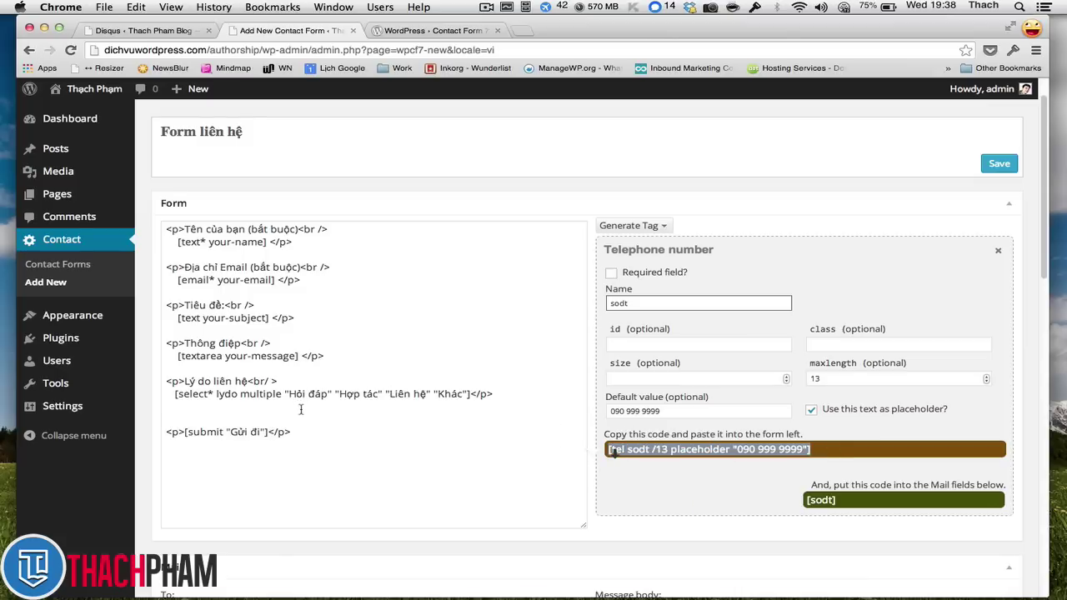
click(304, 409)
click(306, 404)
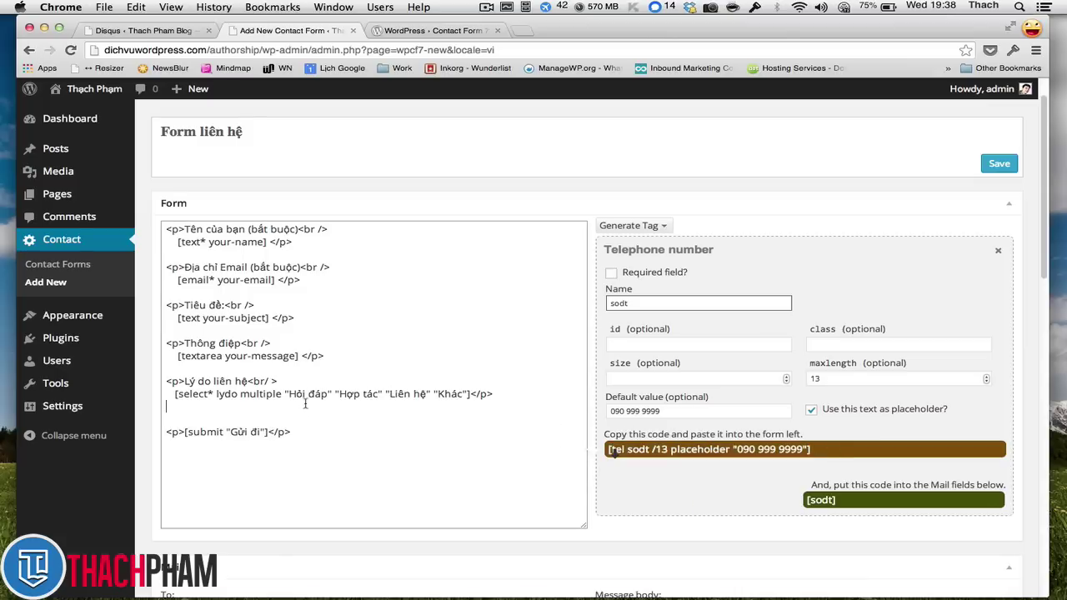
key(Return)
text(<p>)
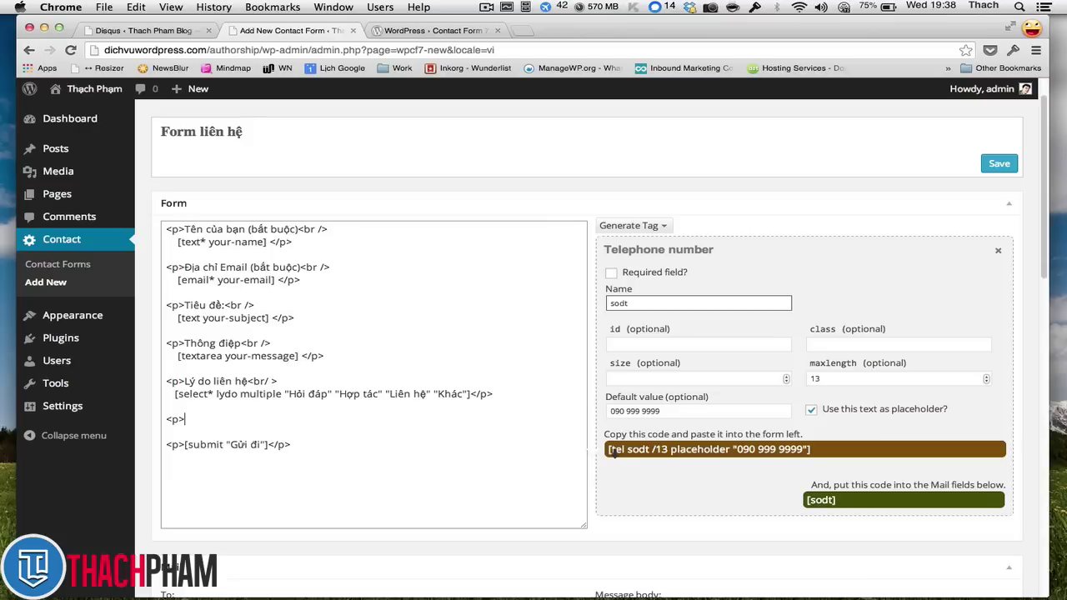
text(Soố điện thoại của bạn<)
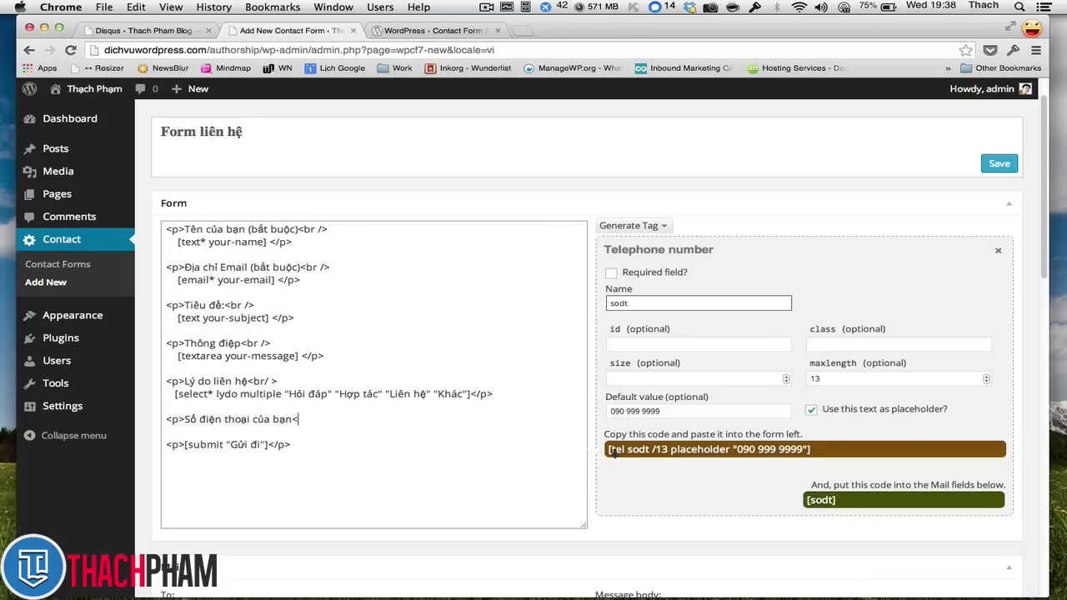
text(br)
key(BackSpace)
key(BackSpace)
key(BackSpace)
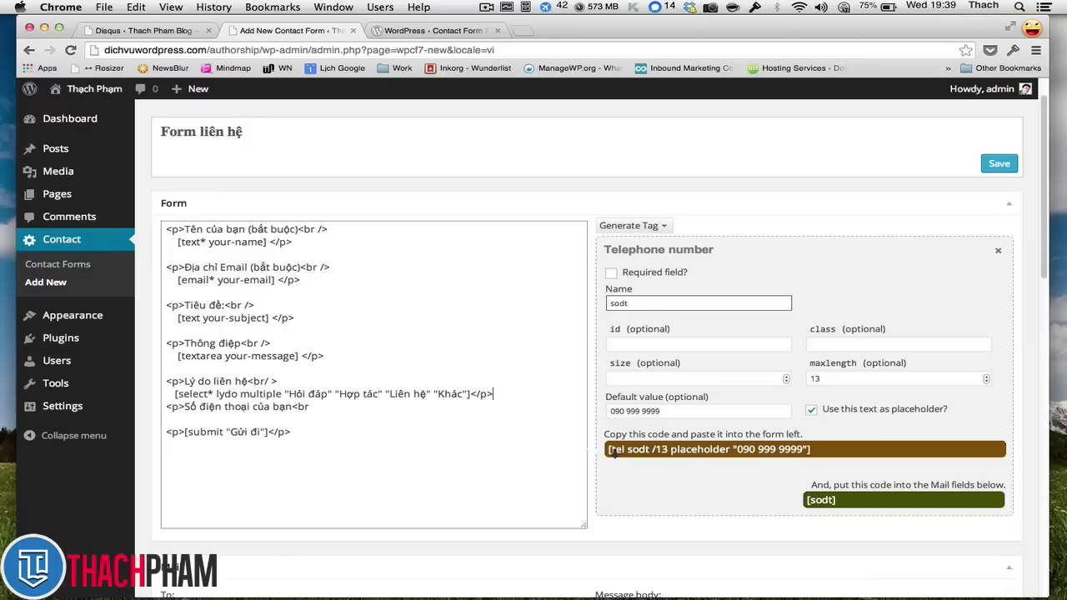
key(Return)
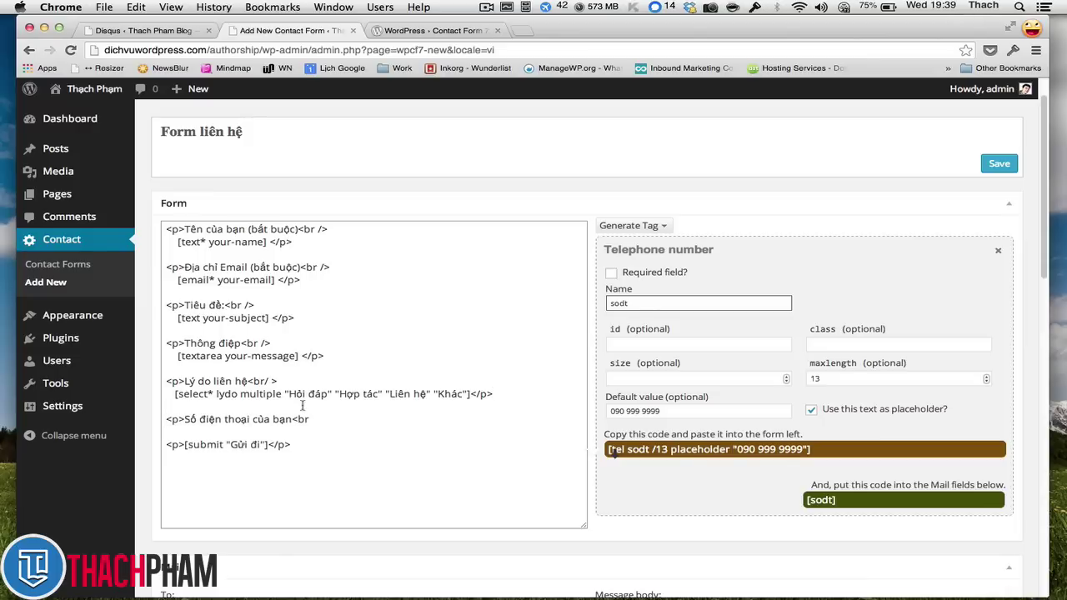
click(338, 423)
text(/>)
key(Return)
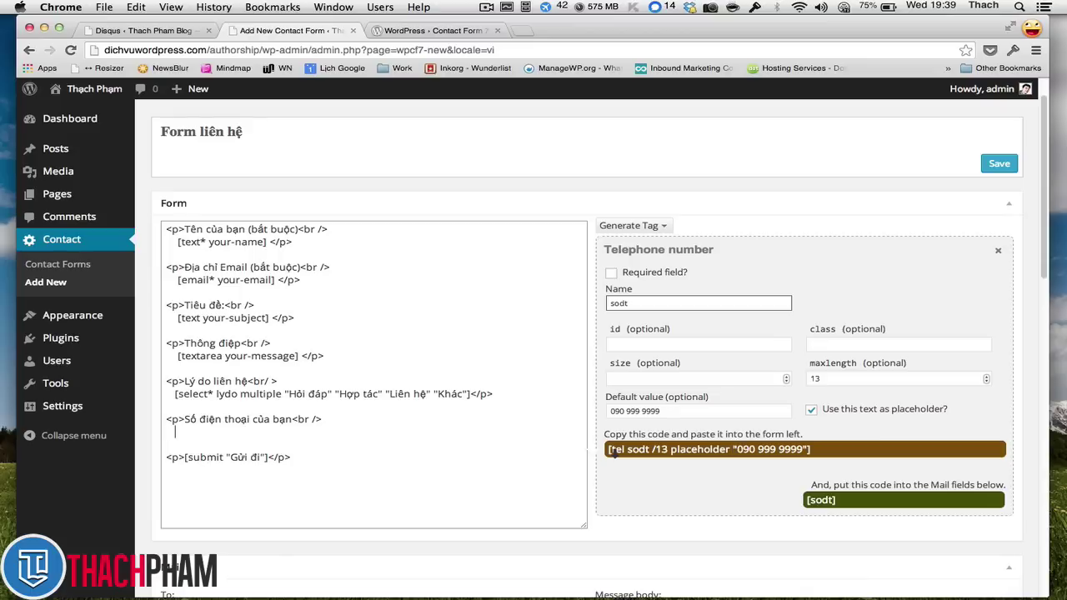
key(super+v)
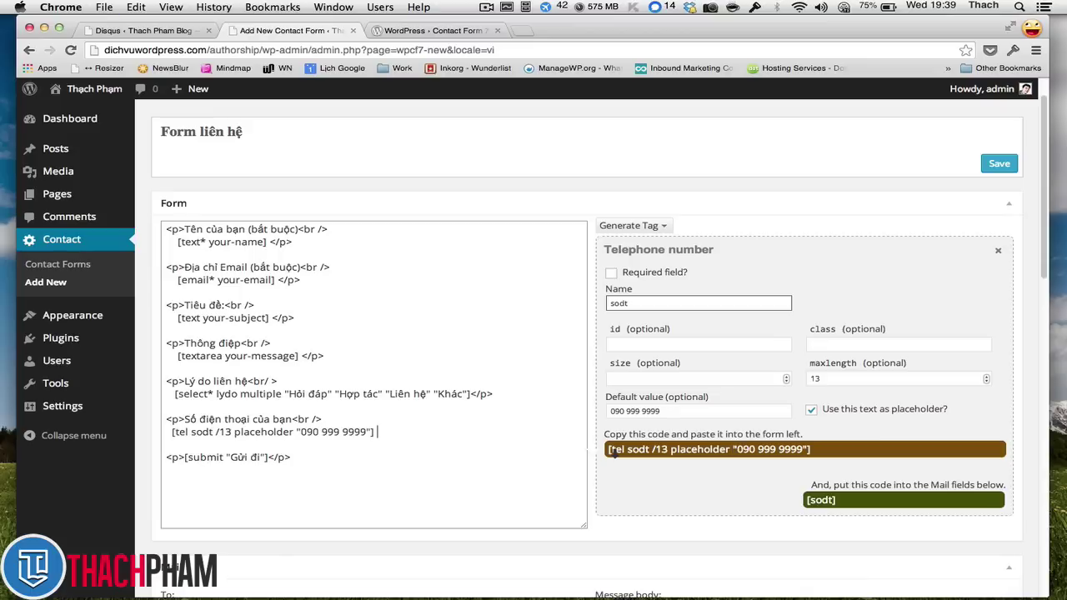
key(BackSpace)
text(</p>)
- Copy the [sodt] mail tag and add it under 'Số điện thoại của khách:' after [your-message]
scroll(642, 406, down, 4)
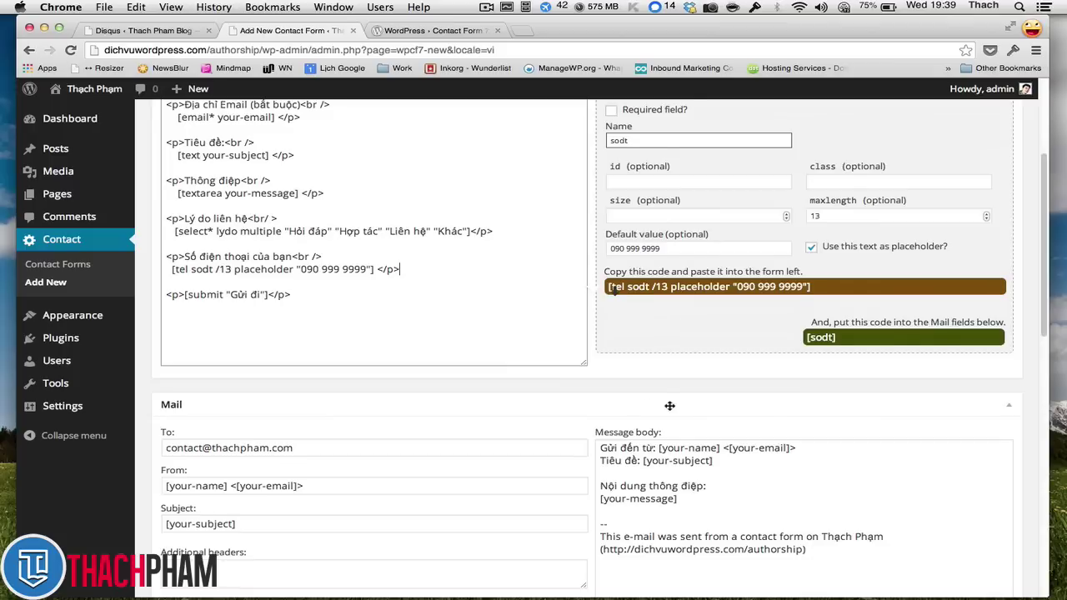
scroll(711, 392, up, 1)
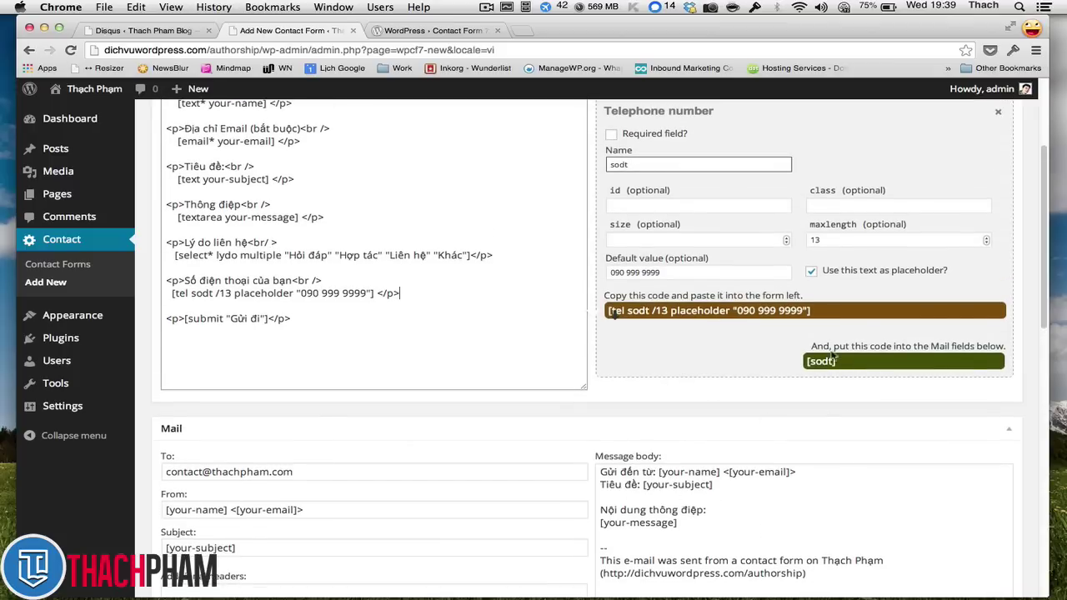
drag(808, 367, 845, 371)
key(super+c)
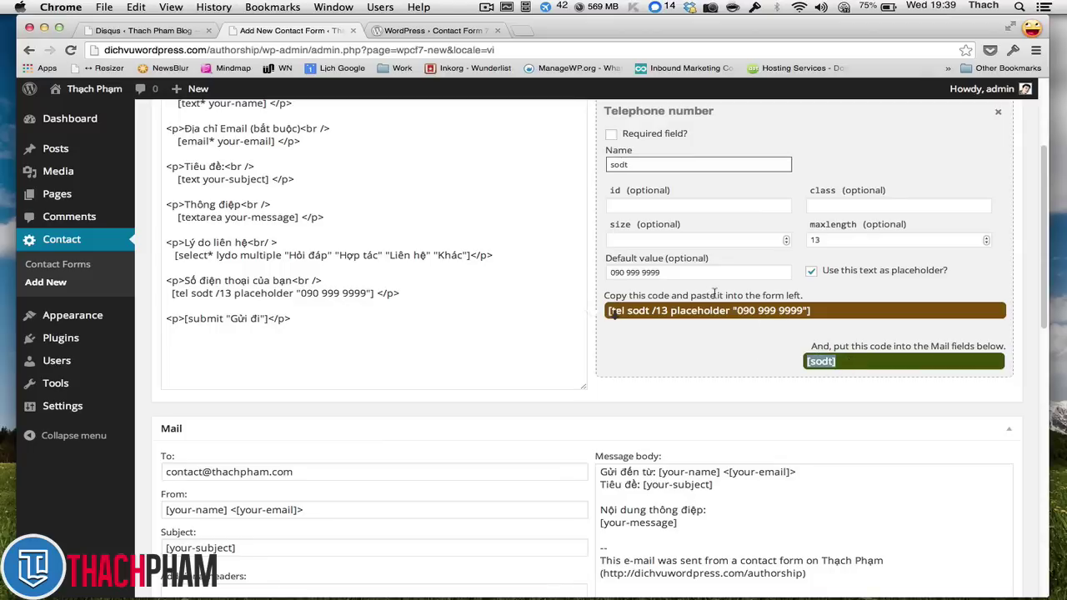
scroll(679, 409, down, 1)
click(716, 498)
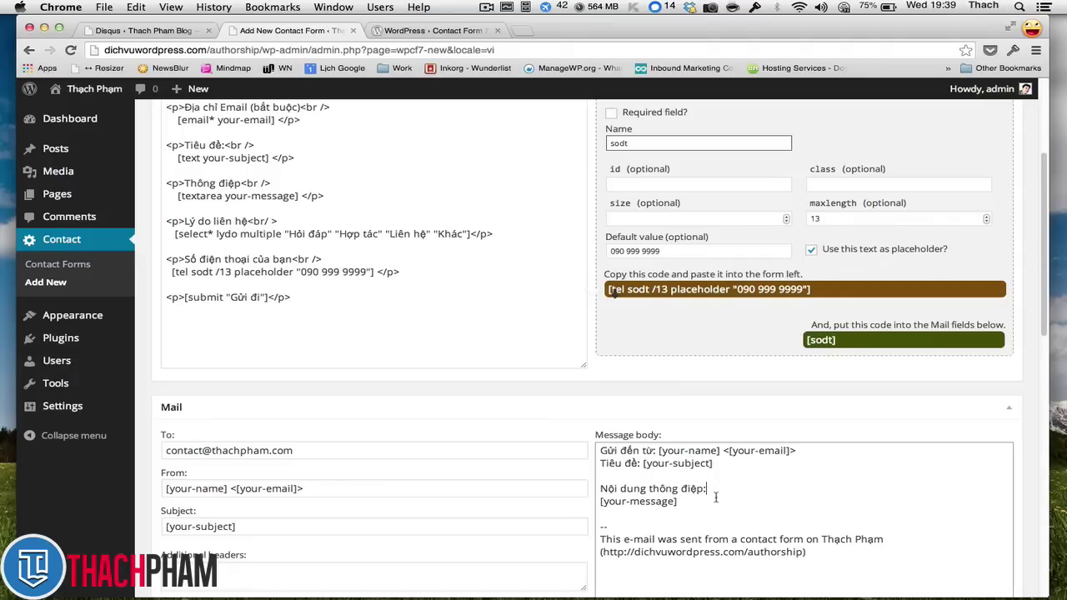
key(Return)
key(Return)
text(Số đ)
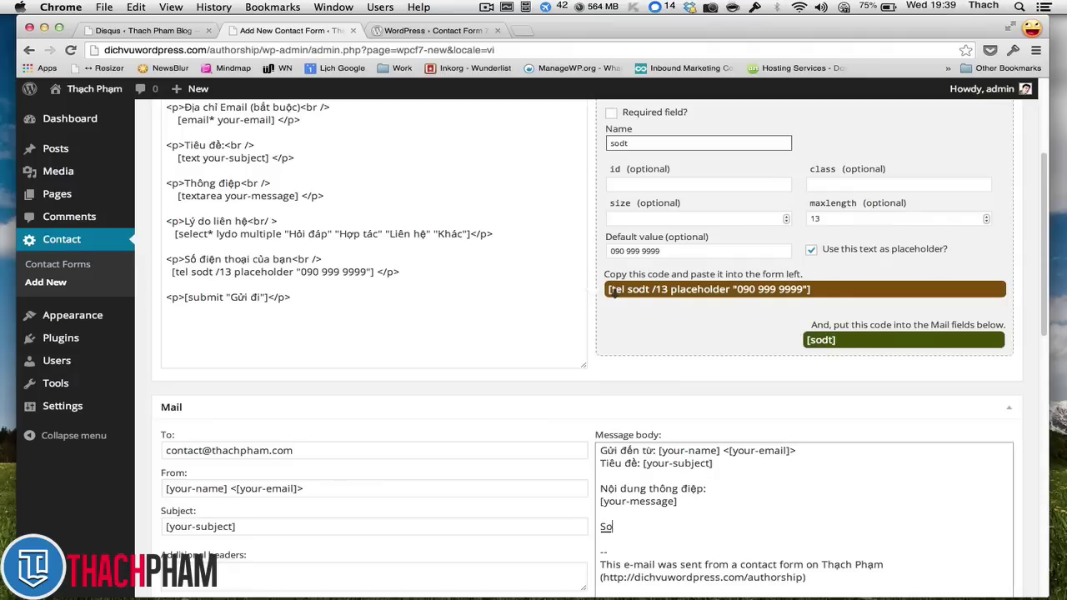
text(iện thoại của khách:)
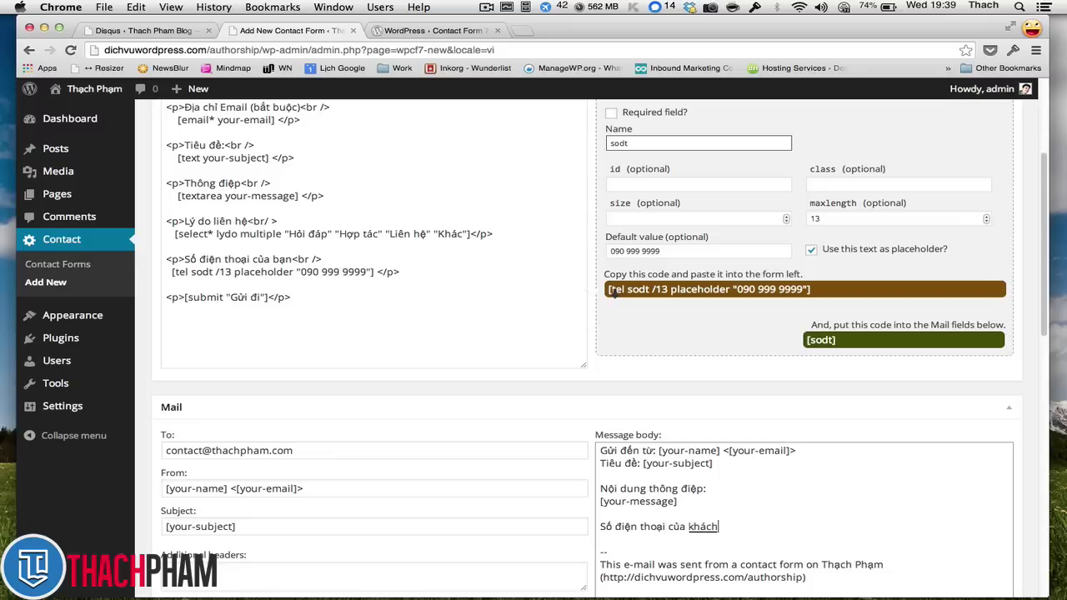
key(Return)
key(super+v)
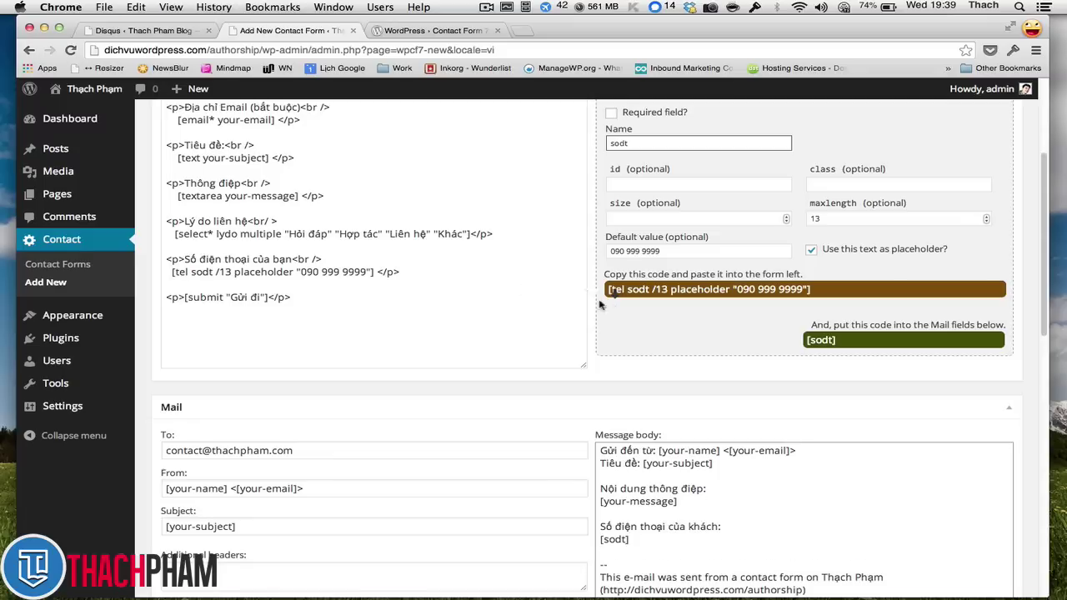
scroll(623, 309, down, 3)
scroll(624, 307, up, 5)
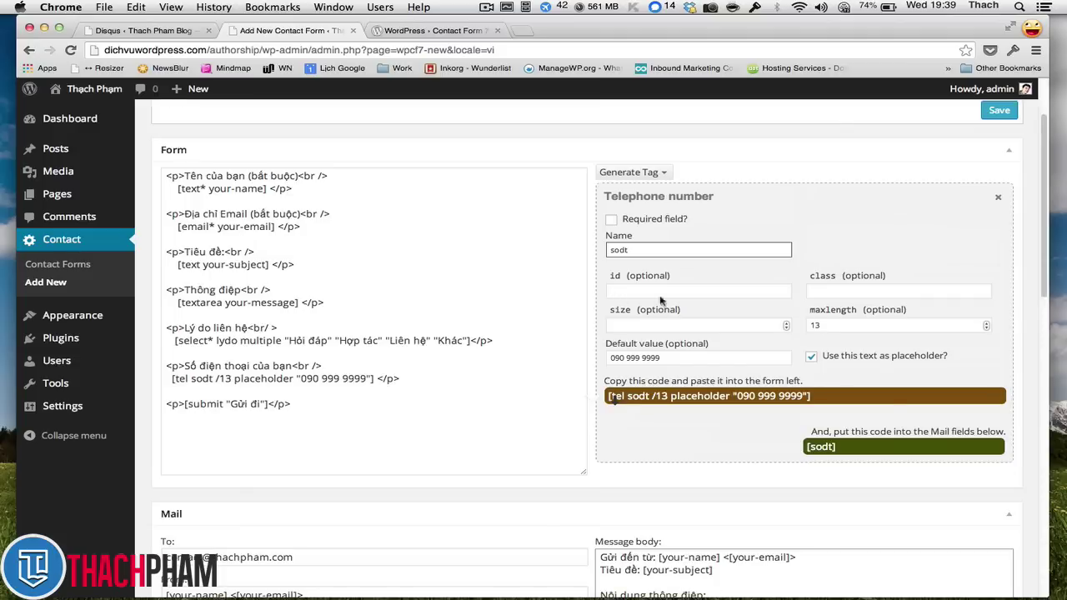
- Save the form and copy the shortcode [contact-form-7 id="5" title="Form liên hệ"]
click(989, 111)
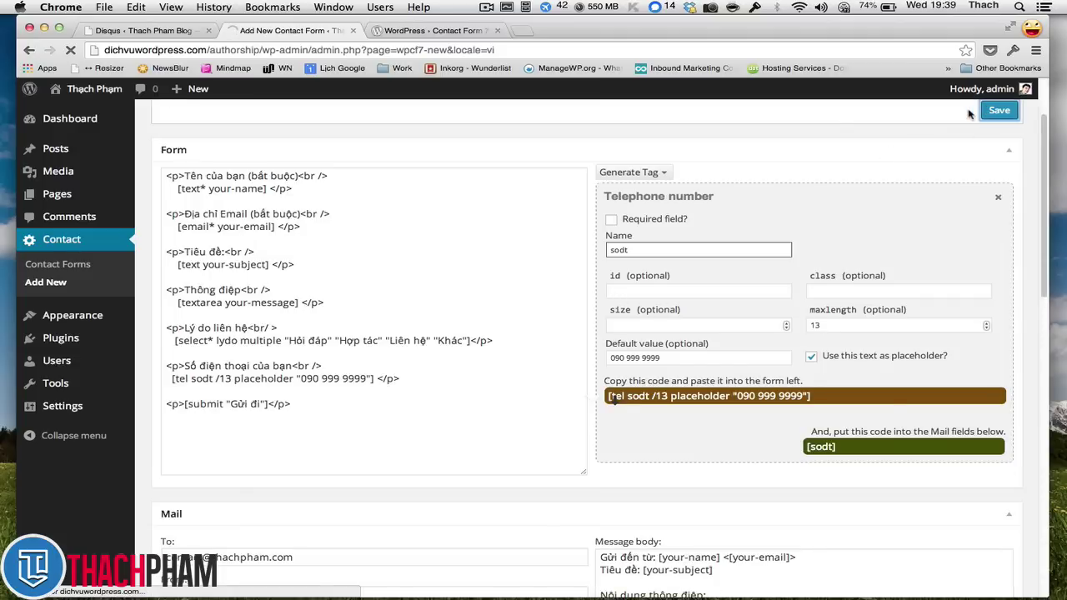
scroll(695, 190, up, 2)
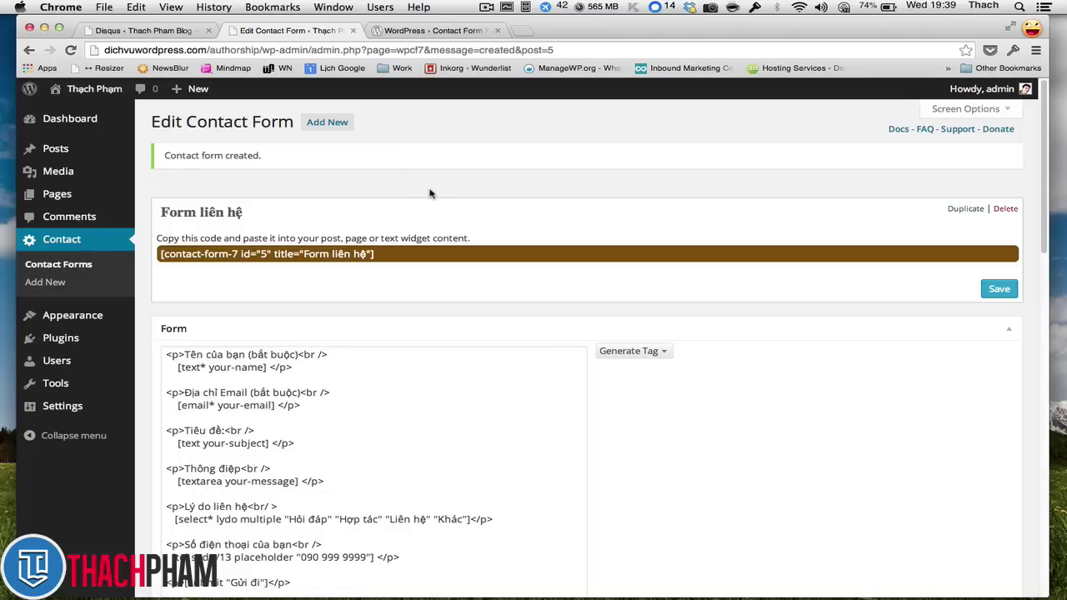
click(158, 259)
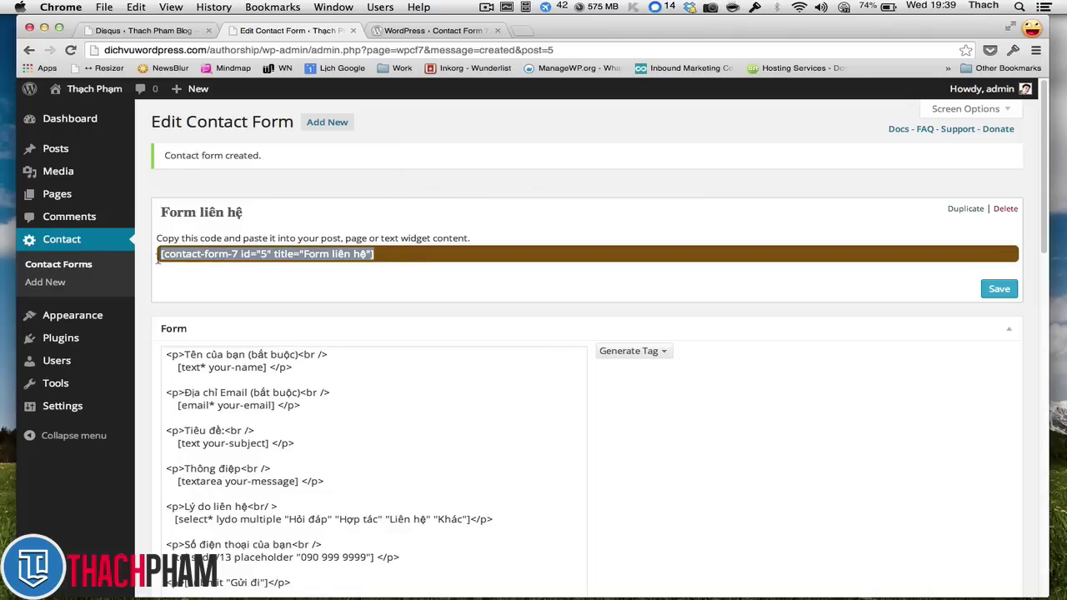
right_click(205, 252)
click(225, 298)
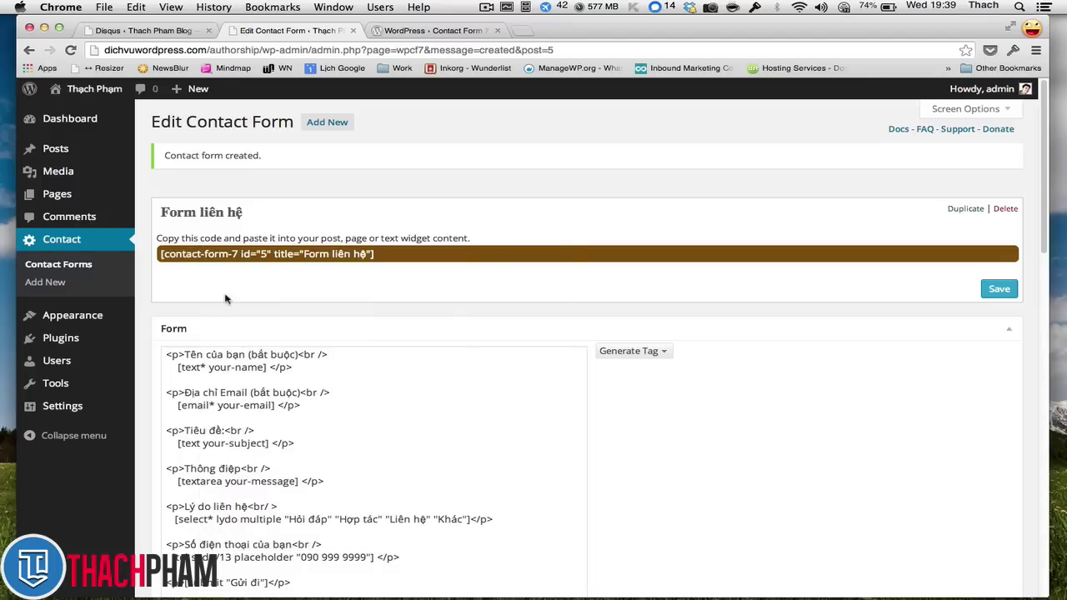
click(226, 255)
right_click(225, 250)
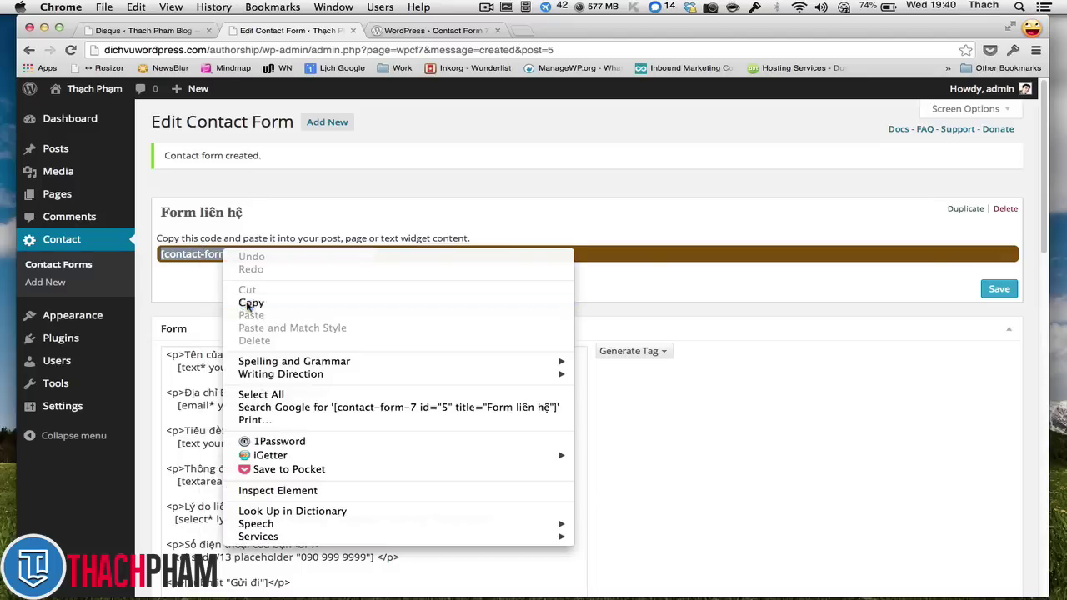
click(249, 304)
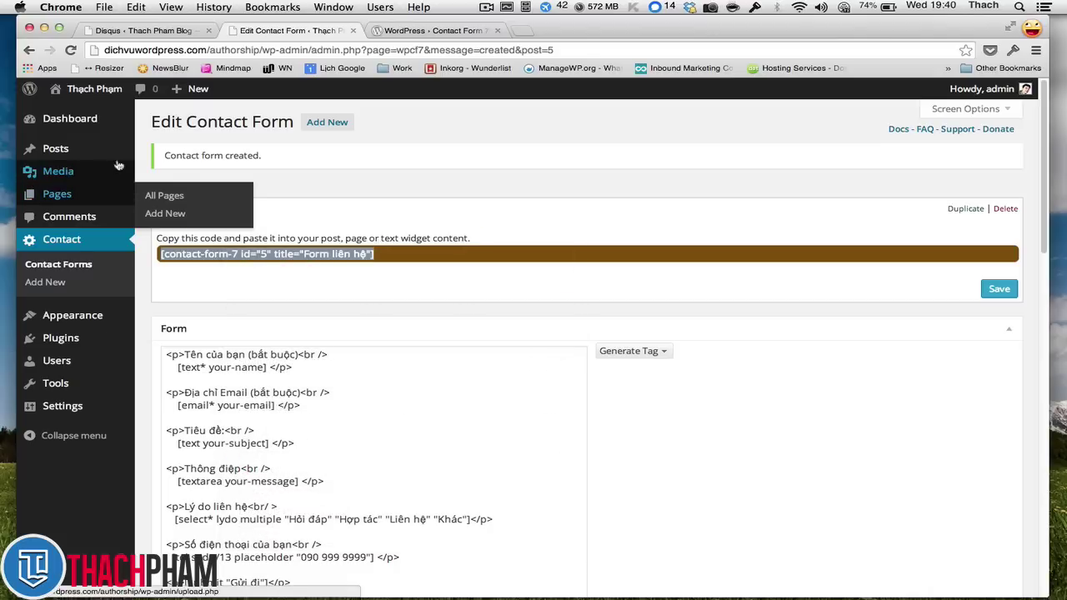
- Create a new page titled 'Liên hệ'
click(171, 197)
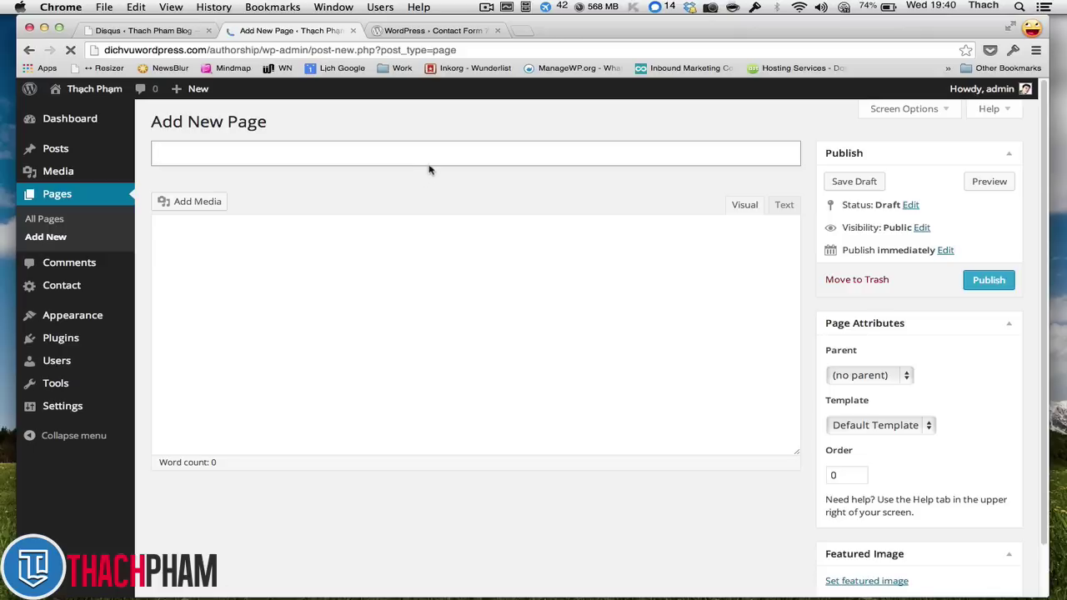
text(Liên he)
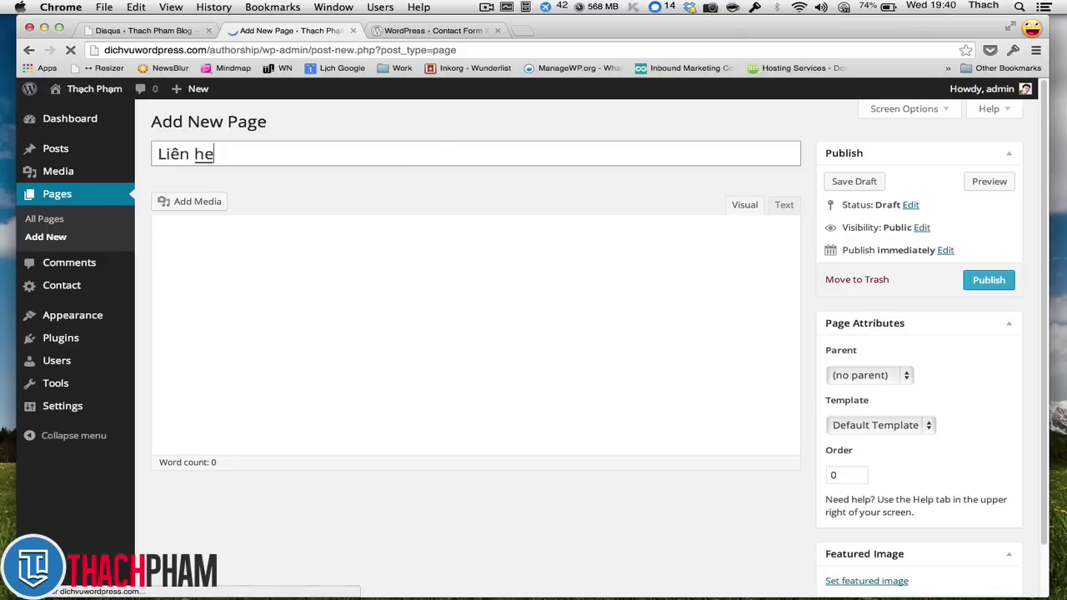
click(648, 336)
click(439, 226)
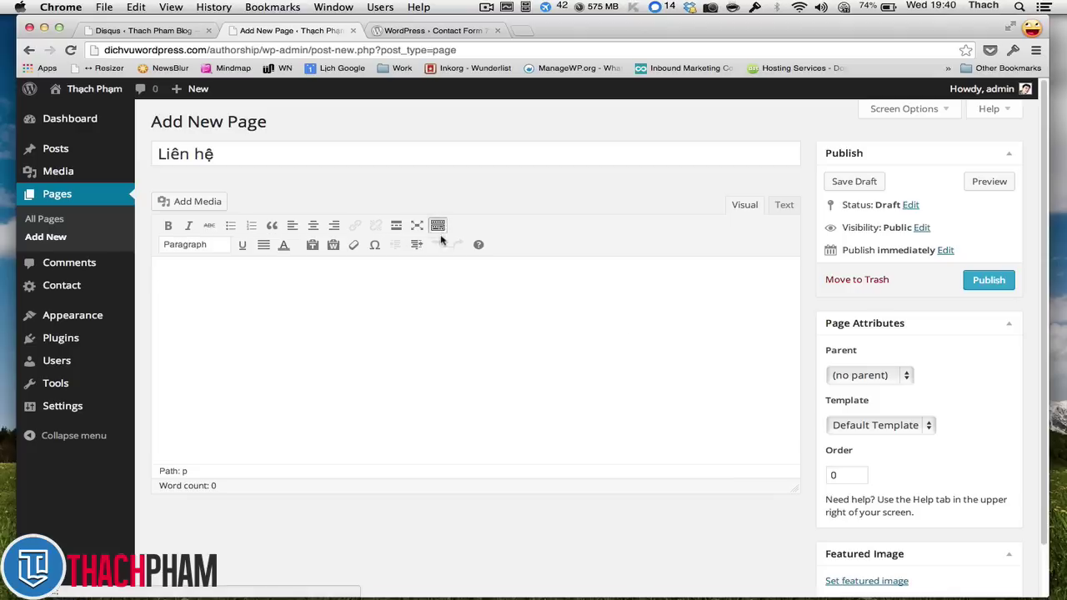
key(super+v)
key(super+a)
- Write an intro sentence inviting visitors to use the form, paste the shortcode below, and publish
text(Hãy)
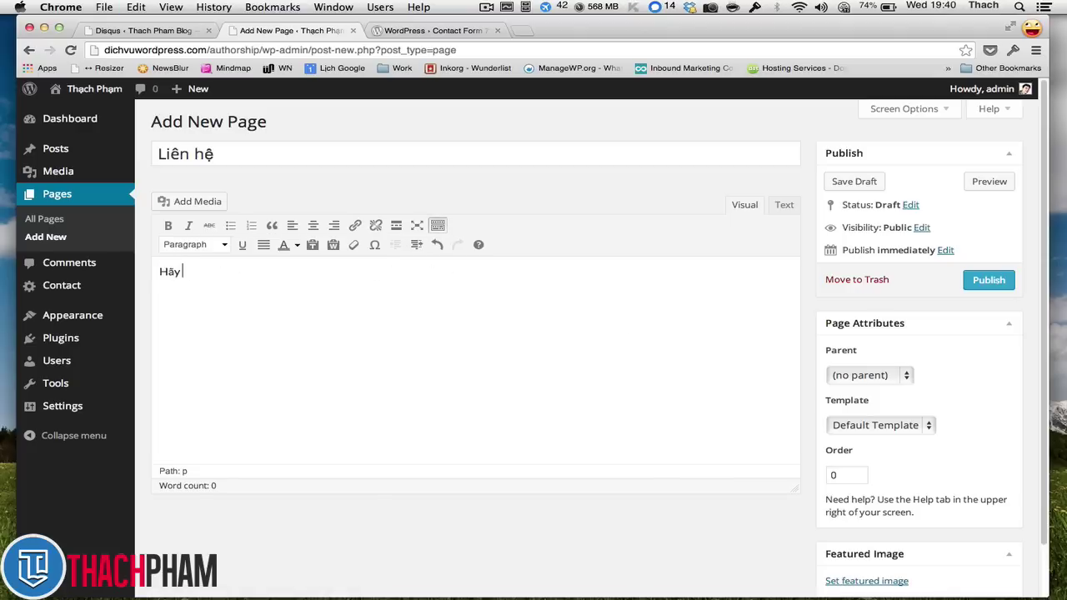
text( nhập form liên hệ bên dưới d)
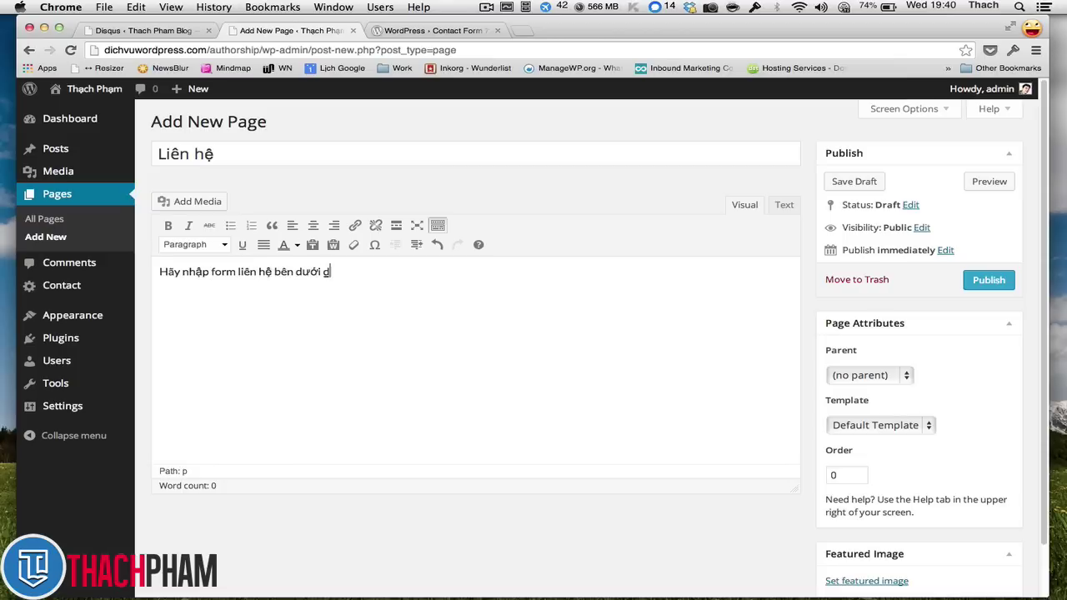
key(BackSpace)
text(để chúng tôi có thể dễ dàng)
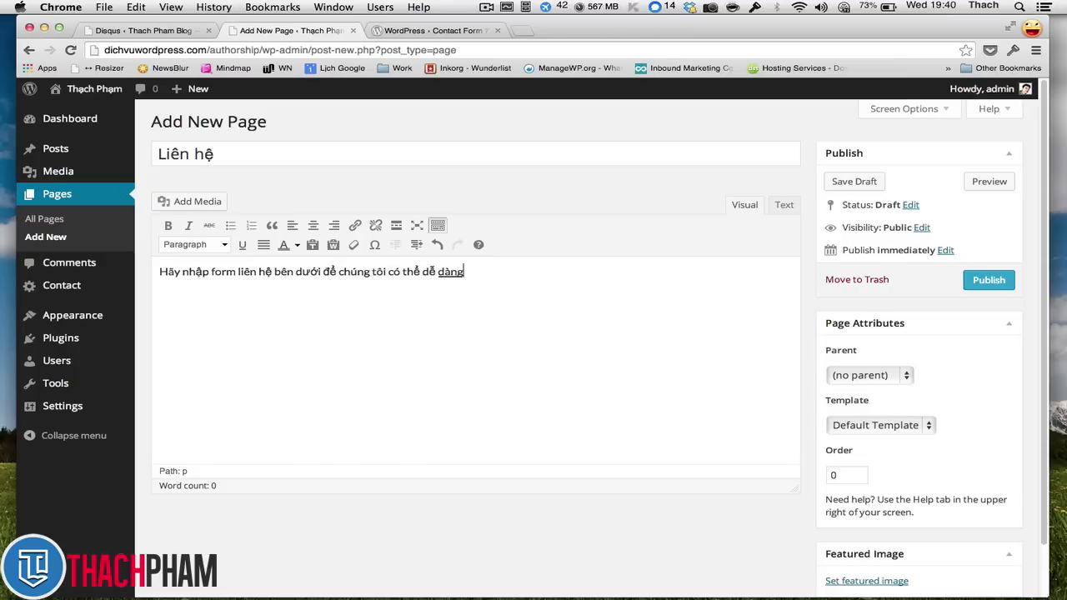
text( kiểm ra)
key(Return)
text(hập fo)
key(BackSpace)
key(BackSpace)
key(BackSpace)
key(BackSpace)
key(BackSpace)
text(tra)
key(Return)
text(hơn)
key(Return)
key(super+v)
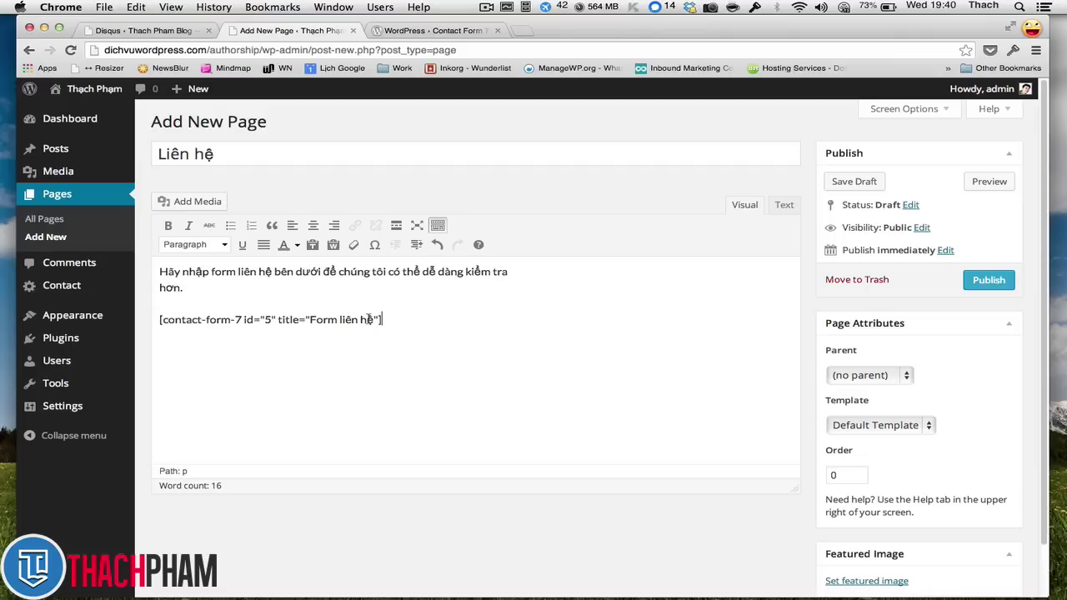
click(989, 280)
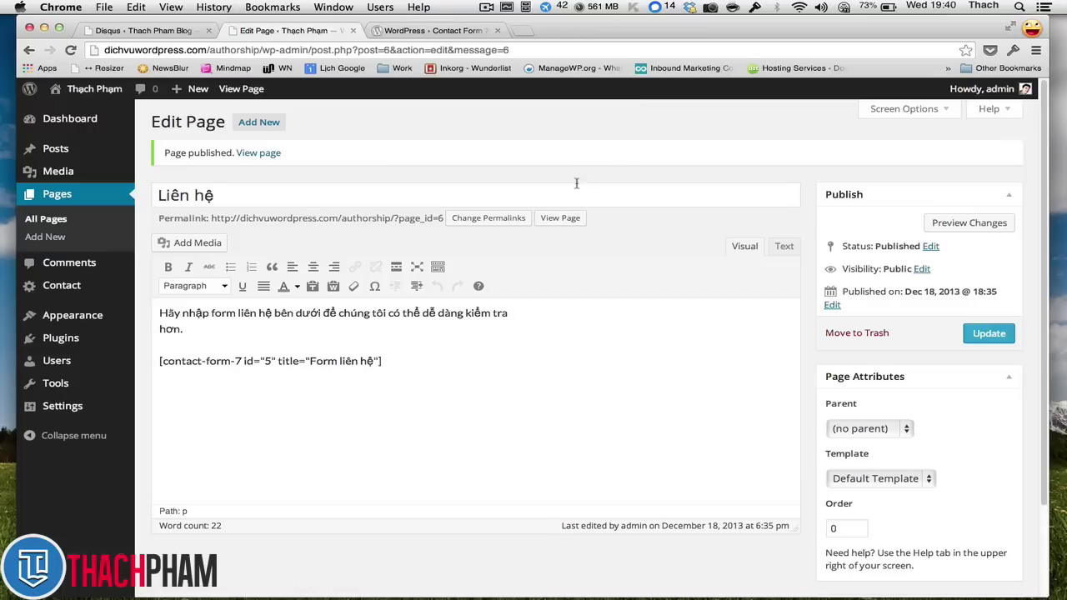
- Open the published Liên hệ page in a new tab and scroll through the form
right_click(556, 228)
click(567, 234)
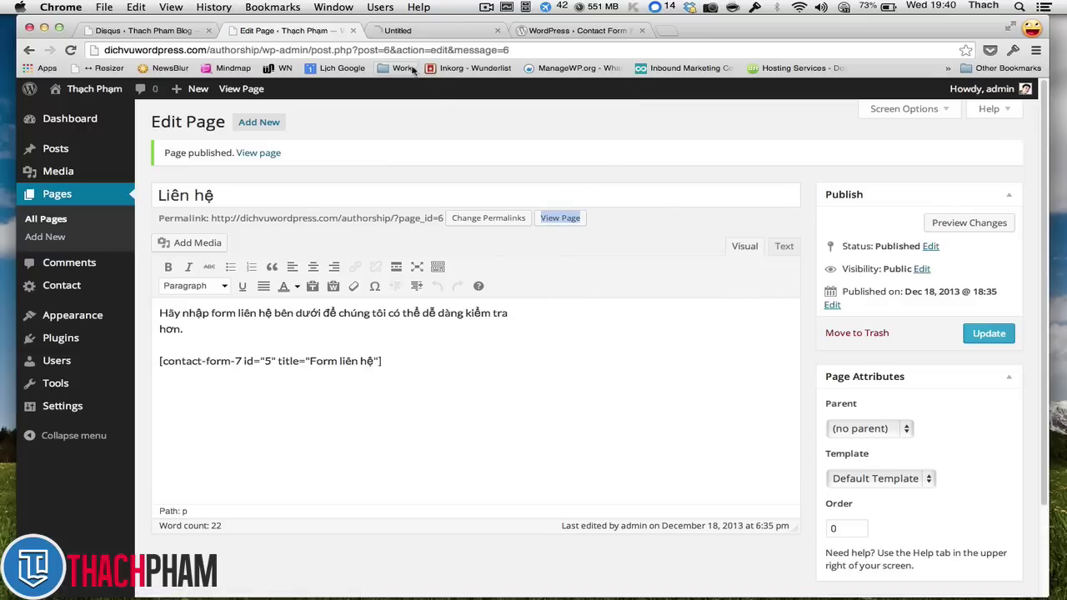
click(420, 32)
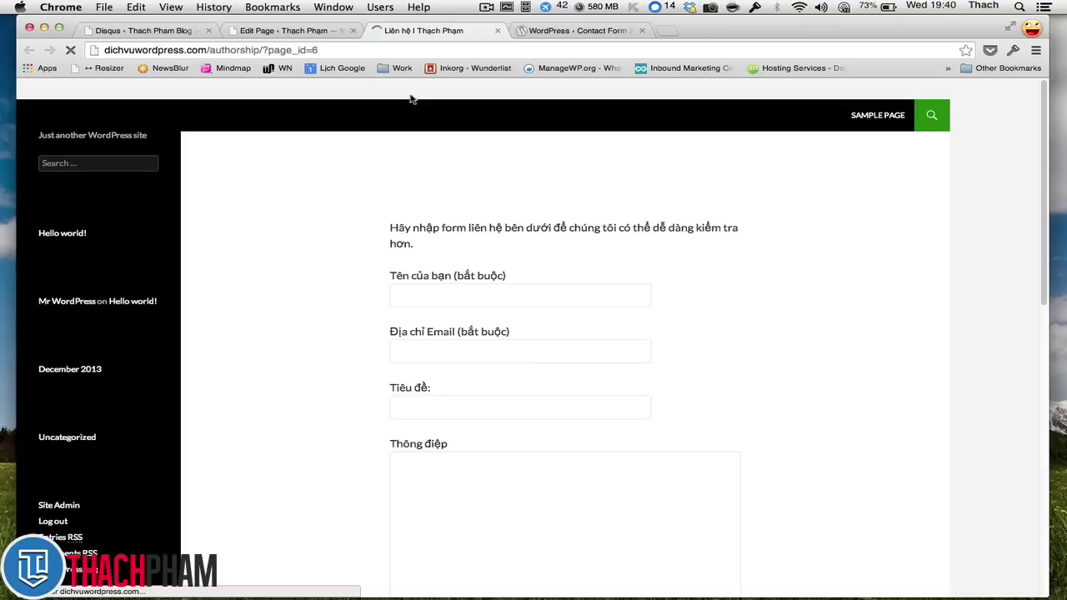
scroll(472, 150, down, 1)
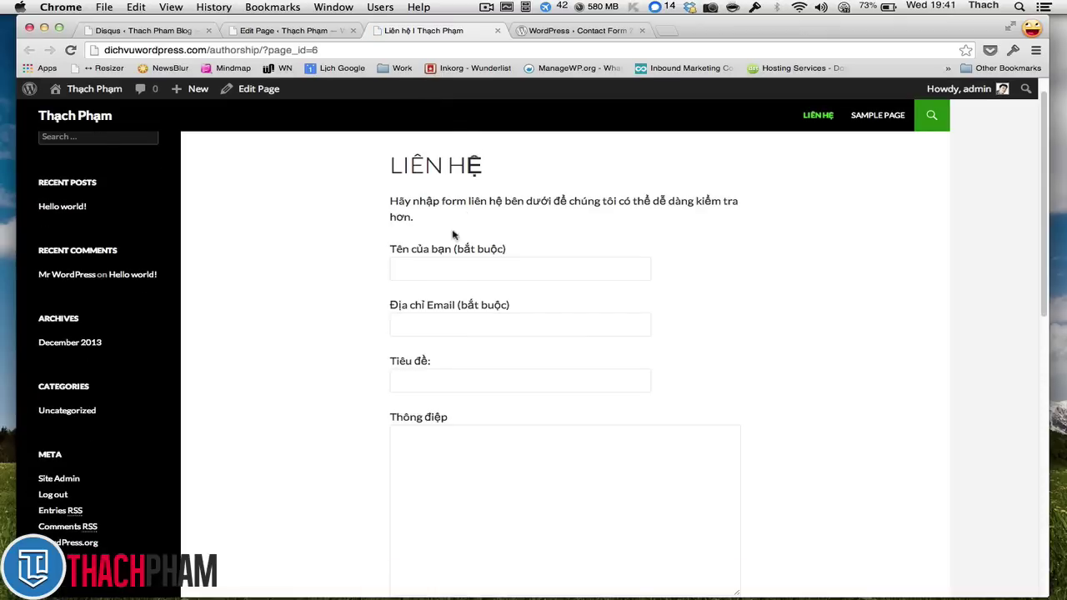
click(477, 273)
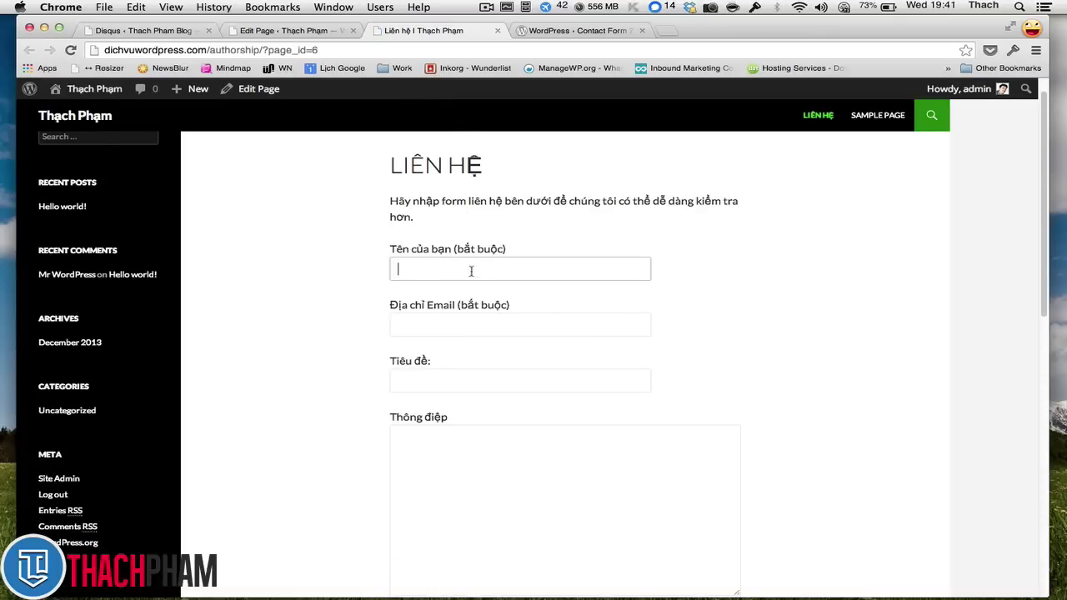
scroll(467, 306, down, 5)
scroll(467, 306, down, 12)
scroll(475, 275, up, 3)
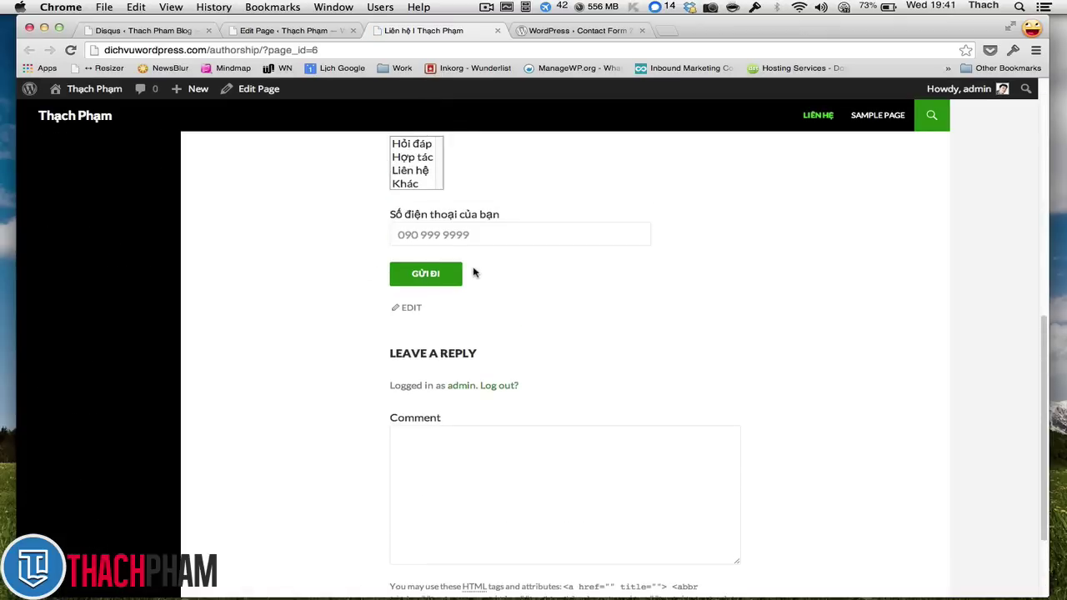
scroll(486, 238, up, 13)
scroll(386, 308, down, 10)
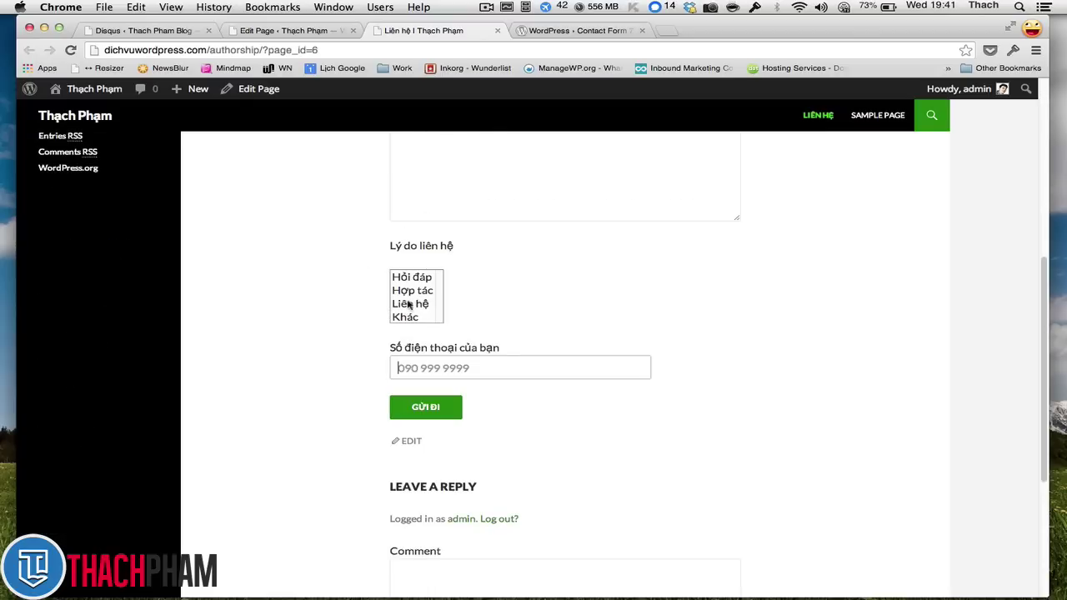
- Try the phone field and the Hợp tác, Liên hệ and Hỏi đáp reason options
click(472, 368)
text(g)
click(547, 323)
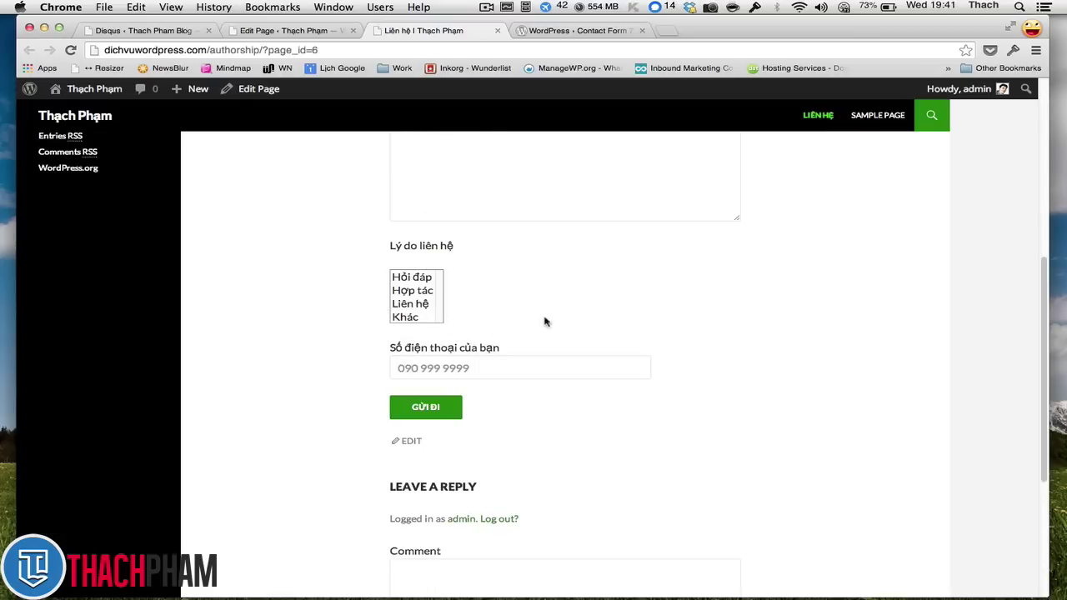
click(481, 364)
click(504, 327)
click(406, 289)
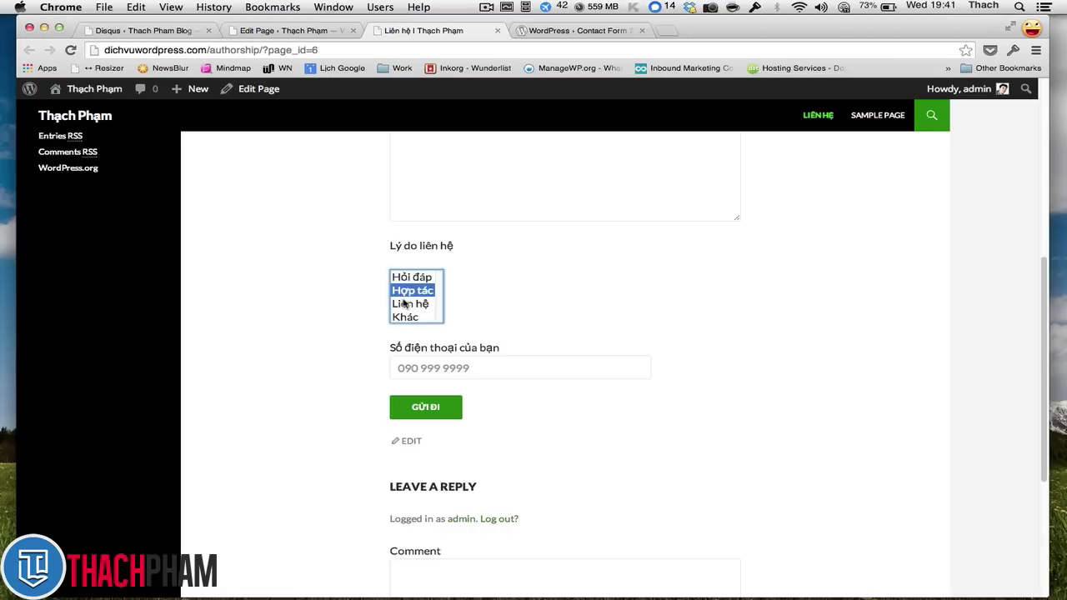
click(399, 305)
drag(399, 312, 402, 282)
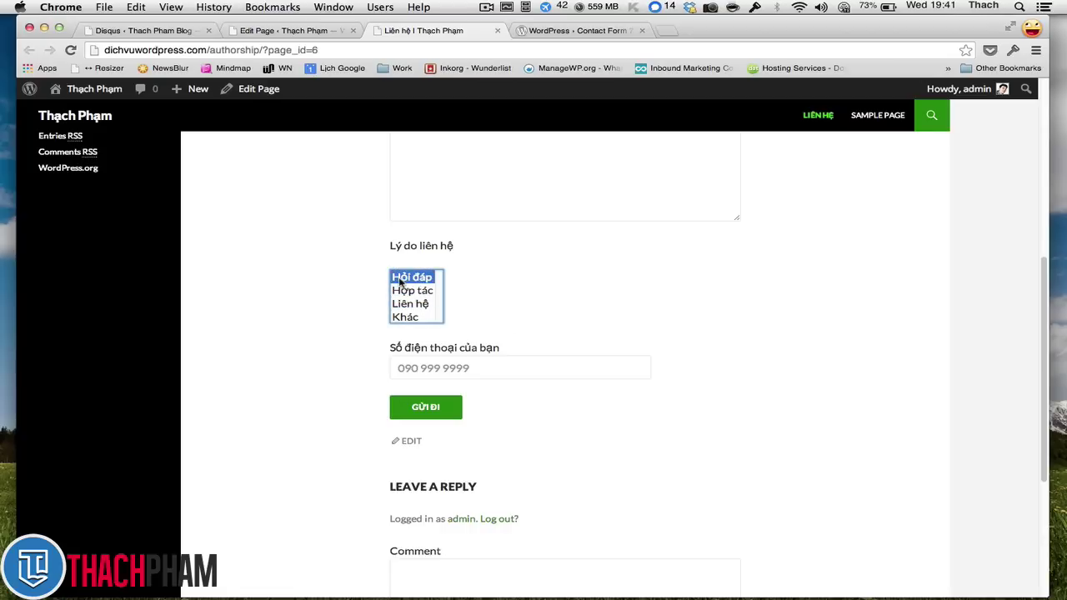
scroll(482, 270, up, 10)
click(490, 293)
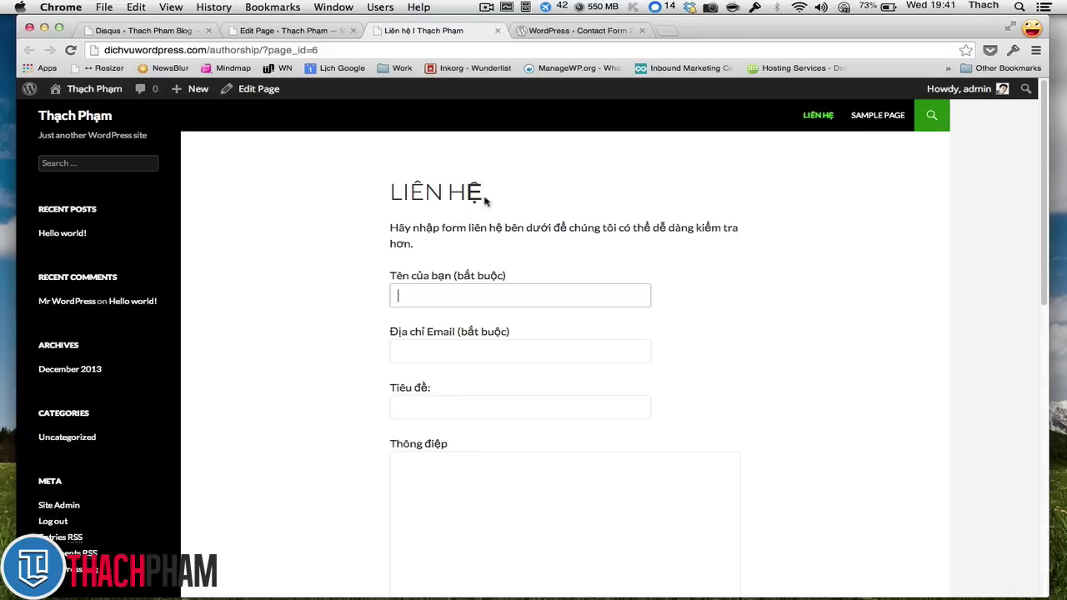
- Fill in a test name, e-mail address, subject 'Mua dâu ăn' and a short message
text(Ngocj)
key(Tab)
text(a)
key(BackSpace)
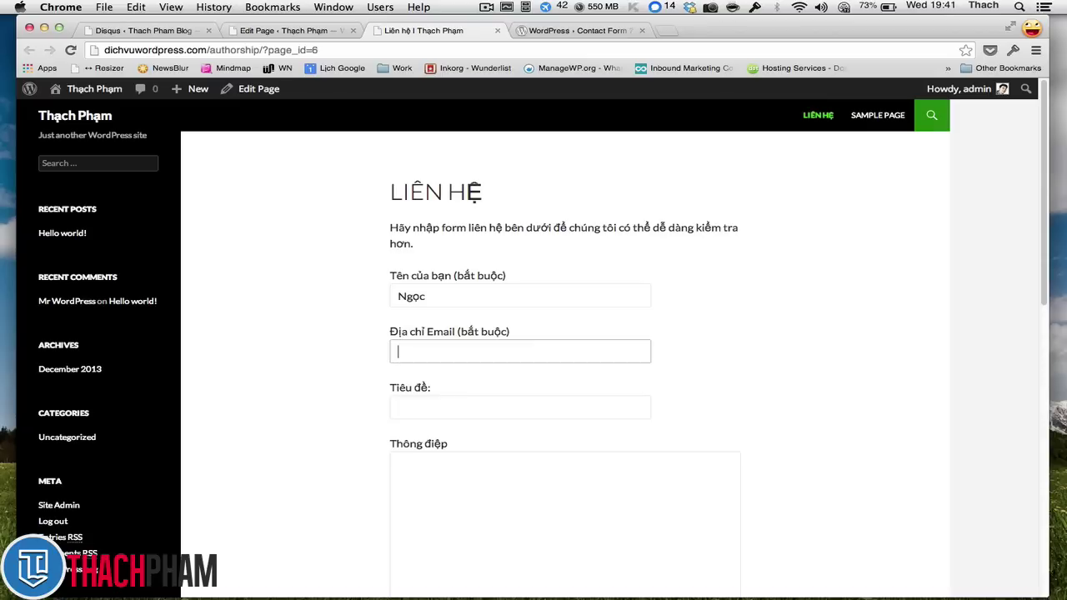
key(Tab)
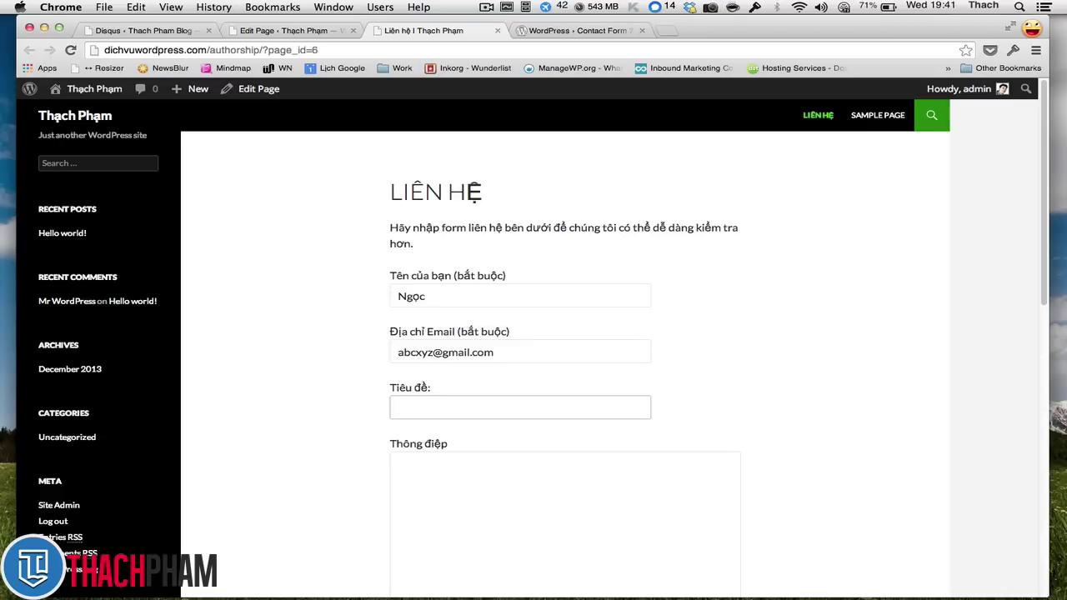
text(Mua dâu  ăn)
key(Tab)
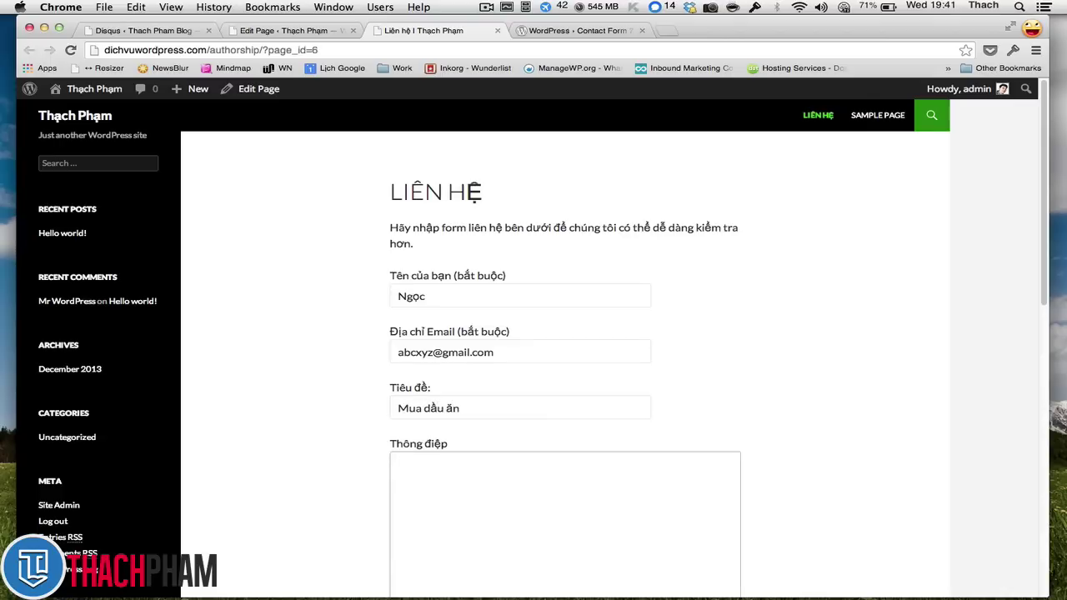
scroll(500, 200, down, 1)
text(Anh Thac)
text(hj bans cho em)
text( chai dầu ăn !)
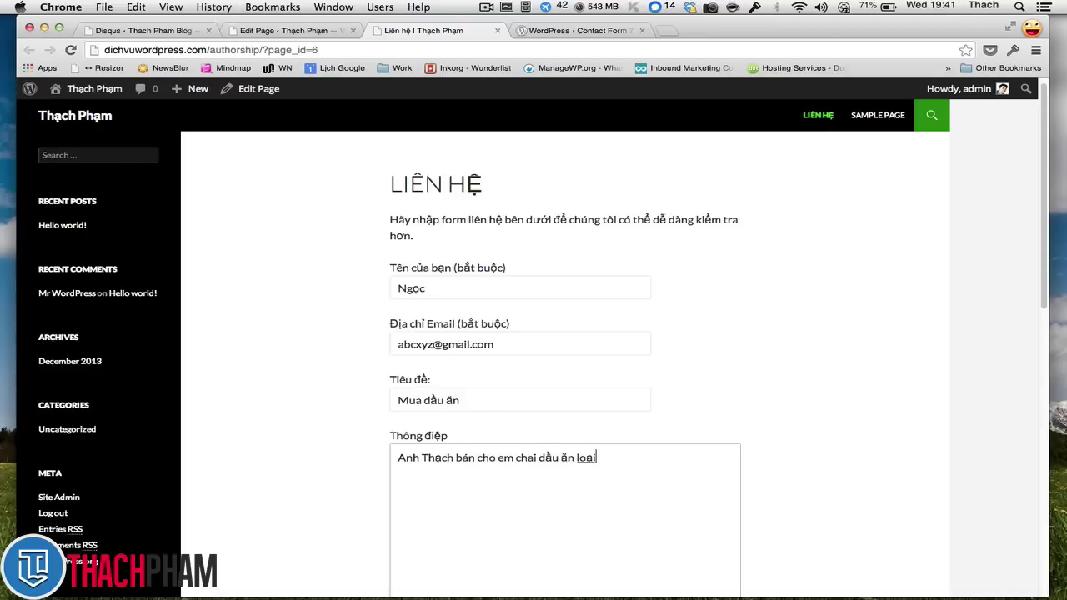
scroll(503, 208, down, 7)
scroll(496, 213, up, 2)
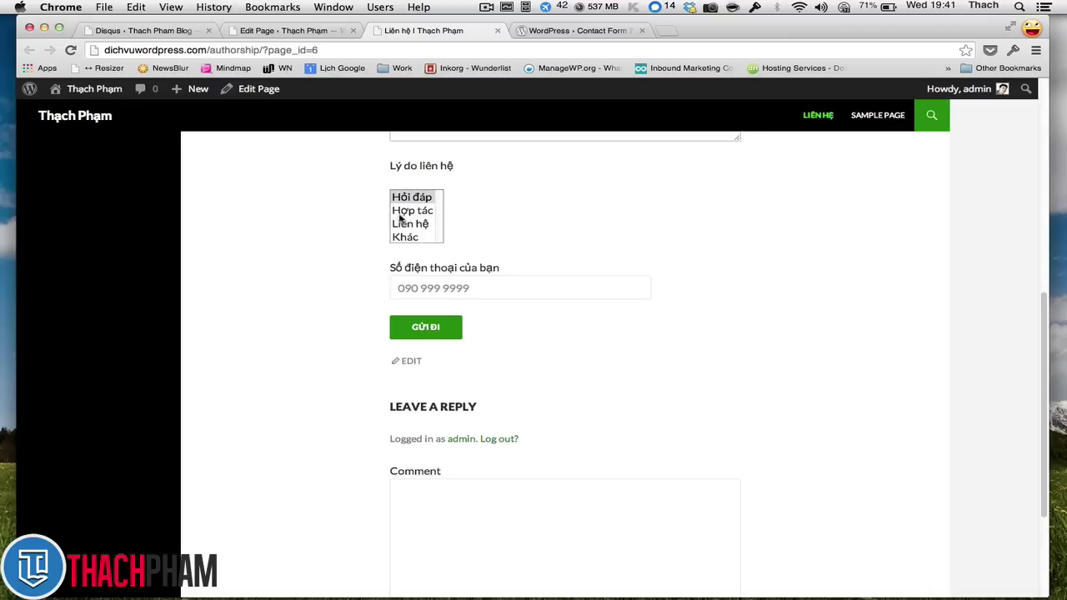
- Choose Hợp tác, enter phone 090, submit the form and check the success message
click(416, 214)
click(542, 289)
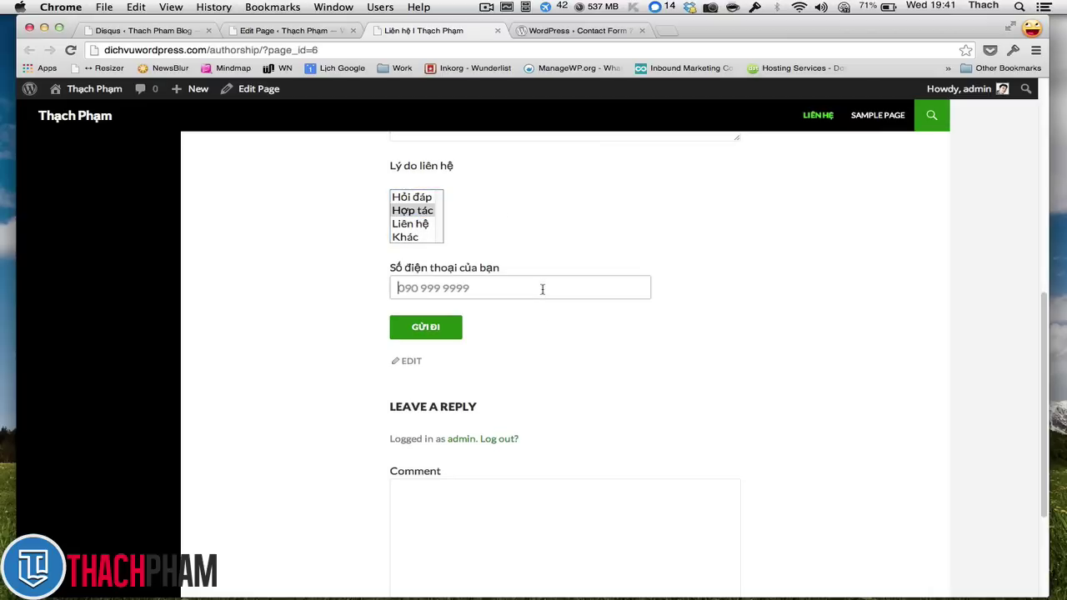
click(567, 340)
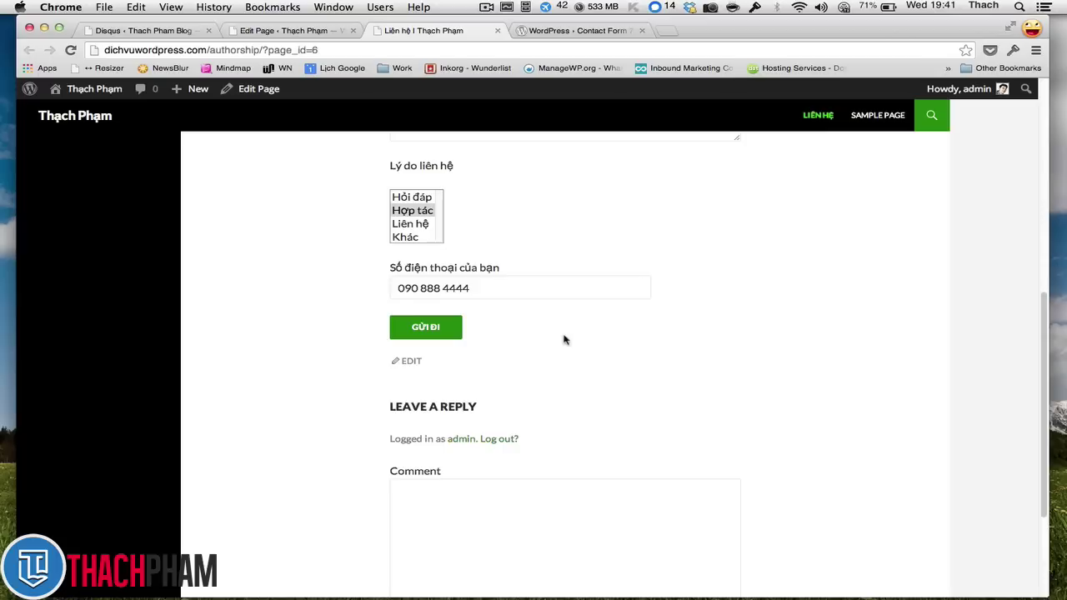
click(407, 327)
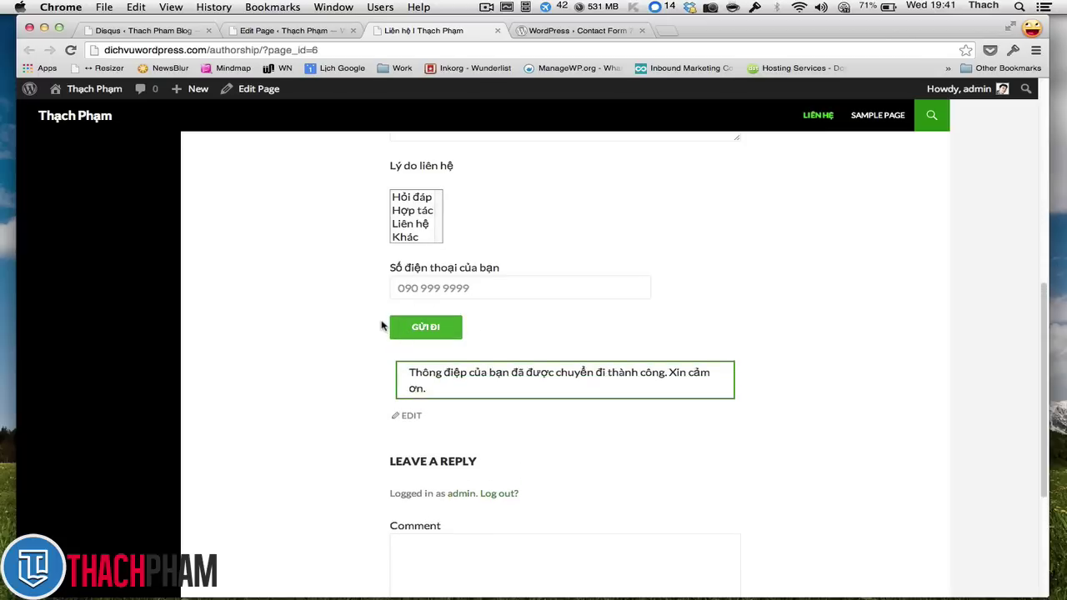
drag(445, 389, 419, 373)
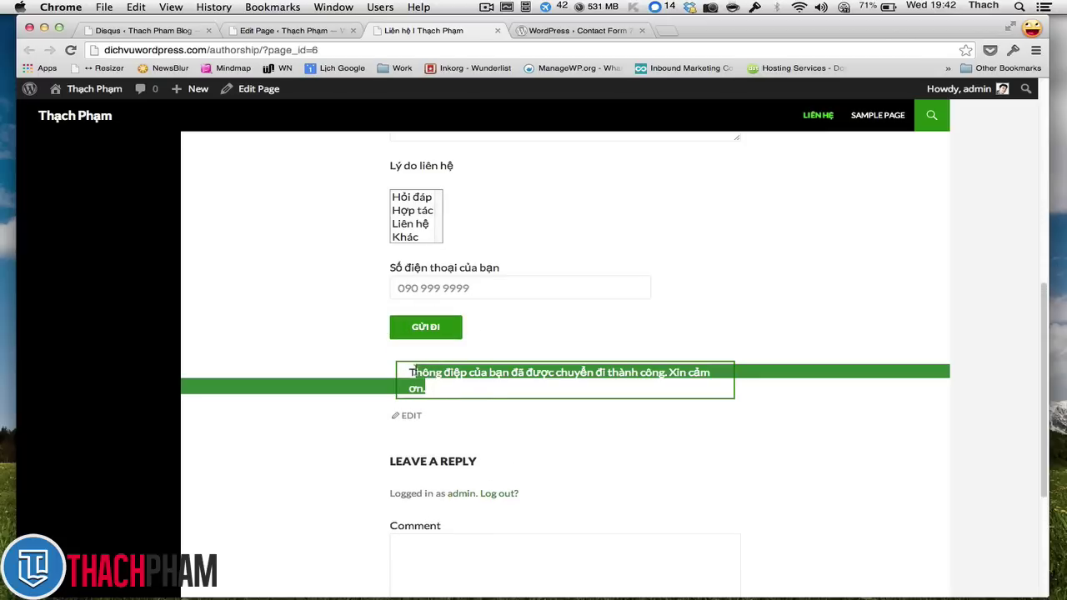
click(420, 379)
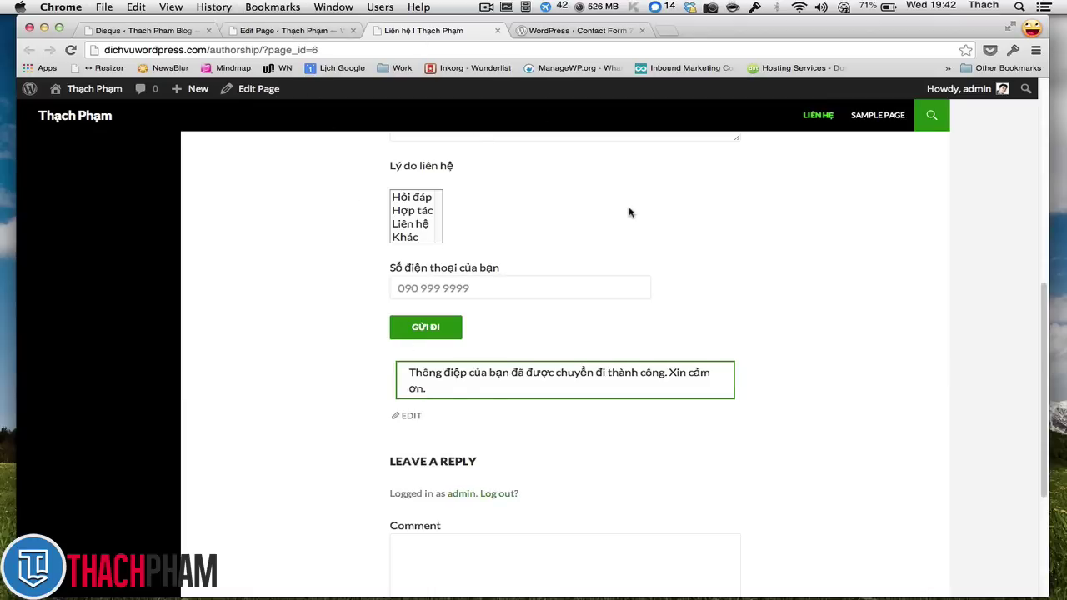
scroll(617, 213, up, 6)
scroll(610, 214, down, 1)
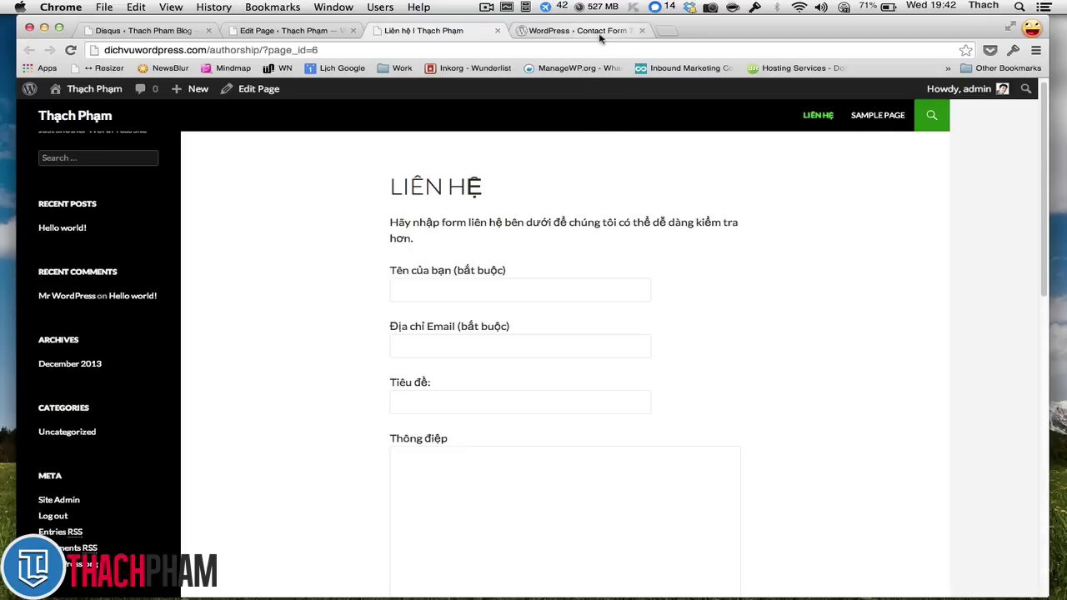
- Load mail.google.com in the Contact Form 7 plugin tab
click(600, 33)
text(a)
key(BackSpace)
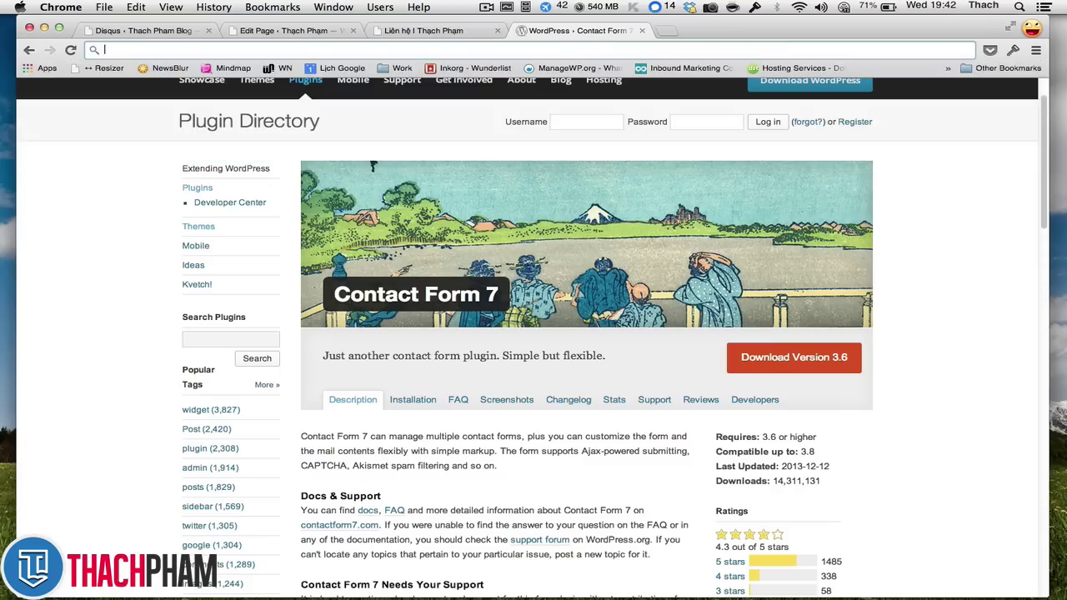
text(mail.google.com)
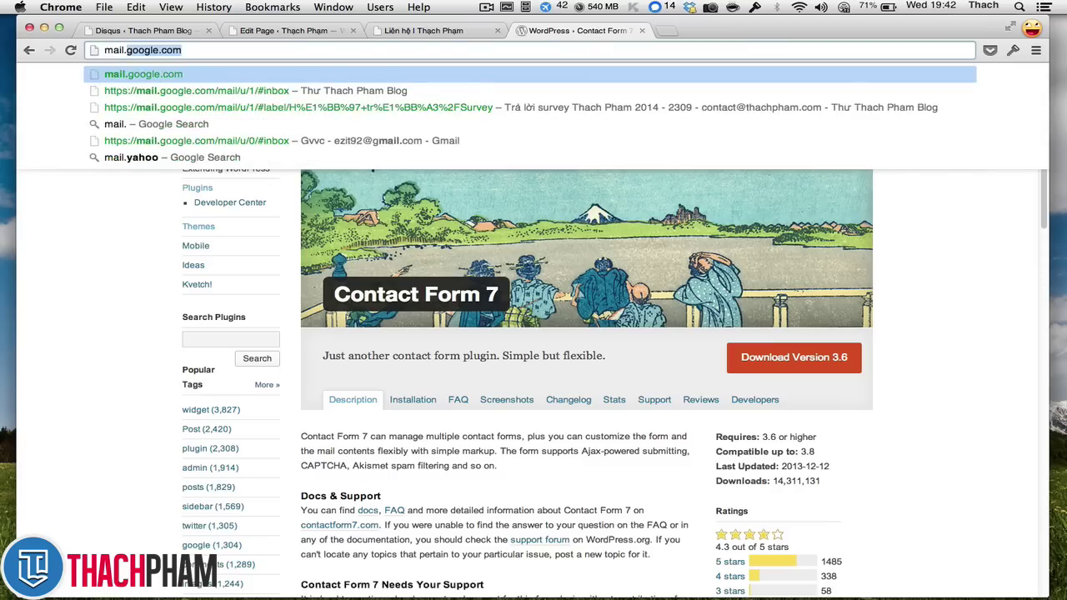
key(Return)
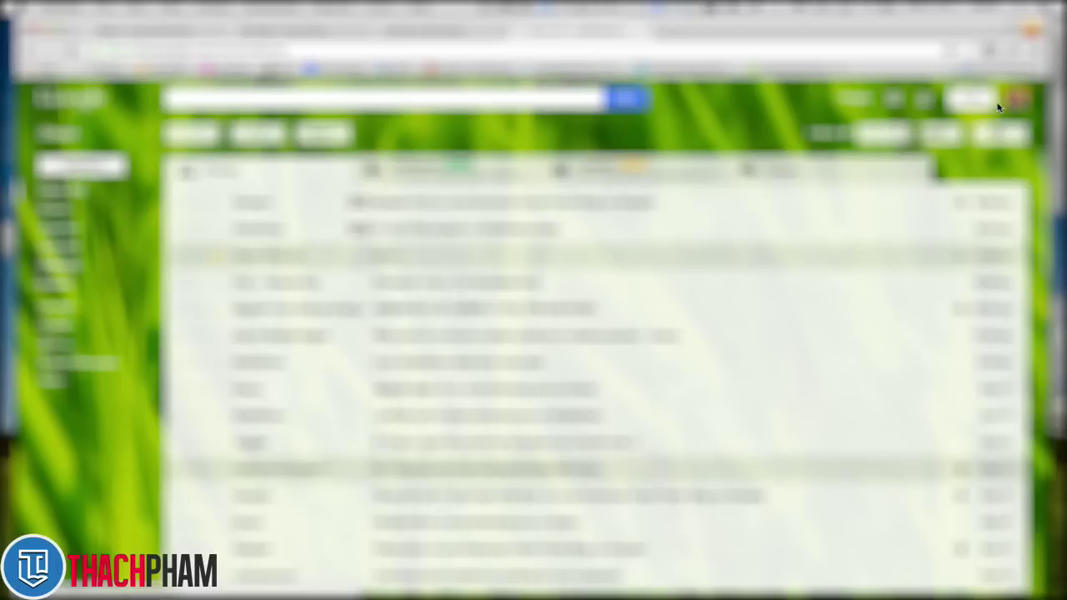
- Switch to the other Gmail account, check its labels and inbox, then return to Liên hệ
click(1021, 94)
click(929, 231)
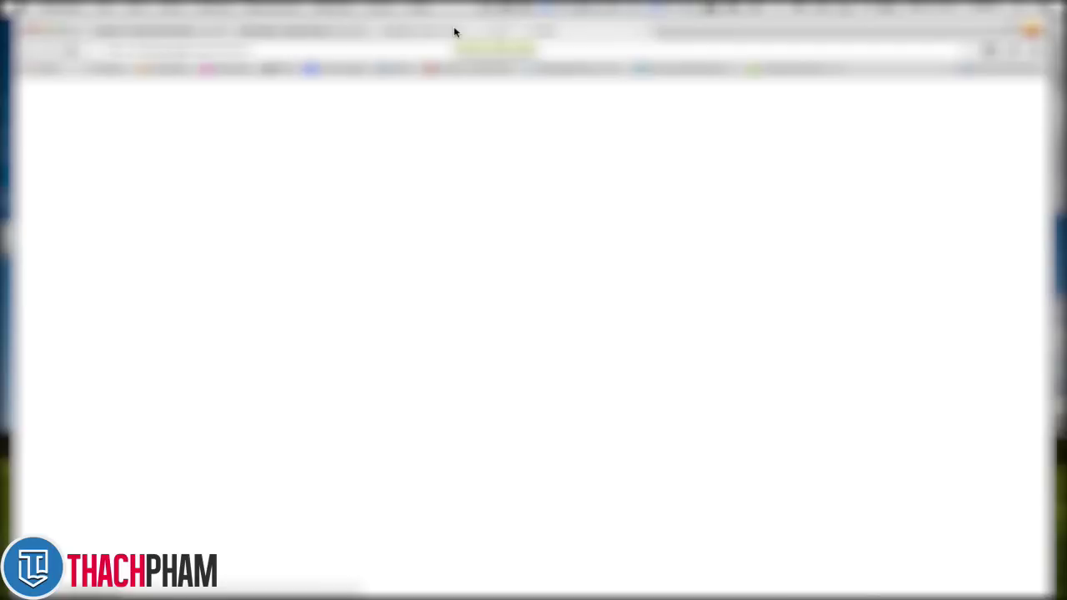
click(67, 54)
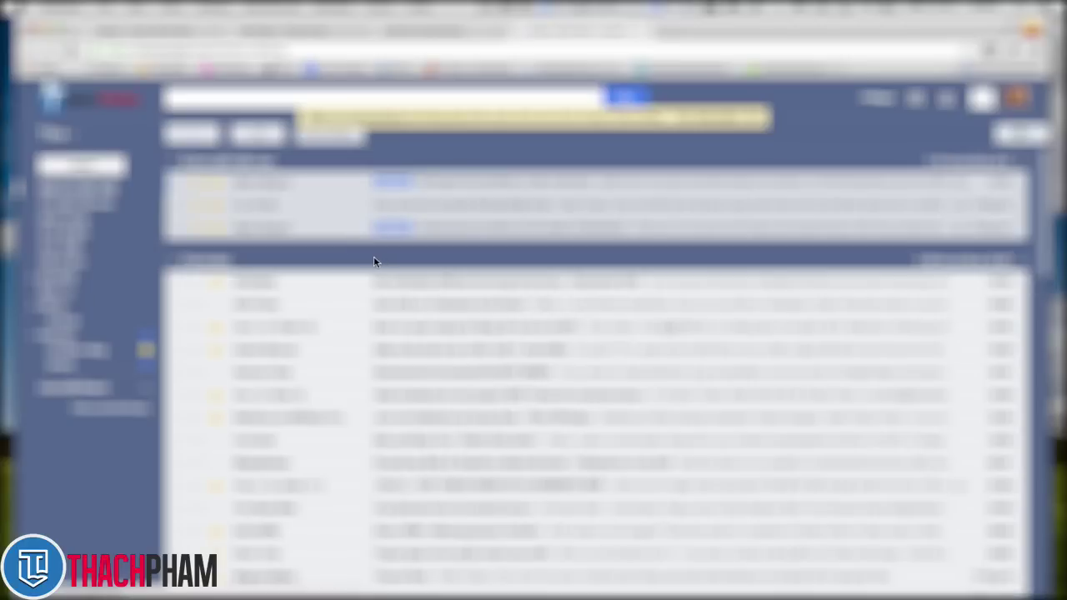
mouse_move(92, 338)
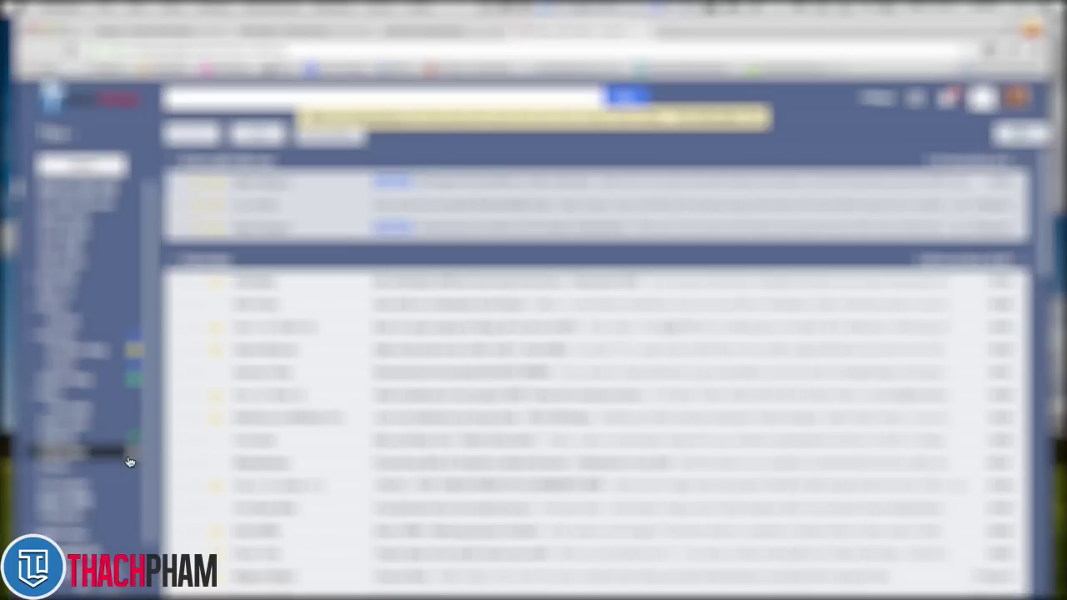
click(101, 501)
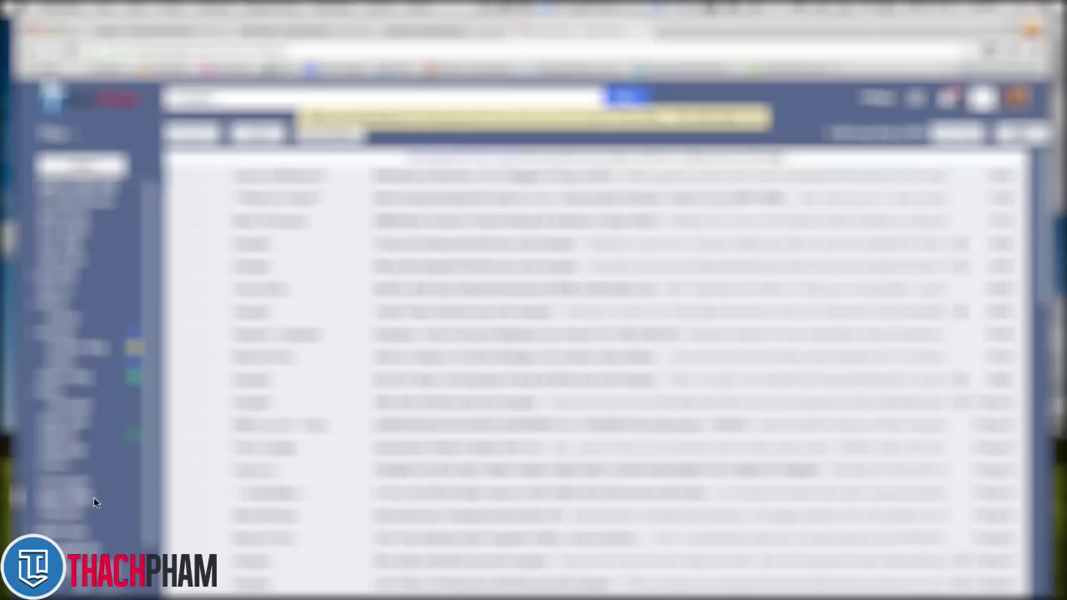
click(107, 195)
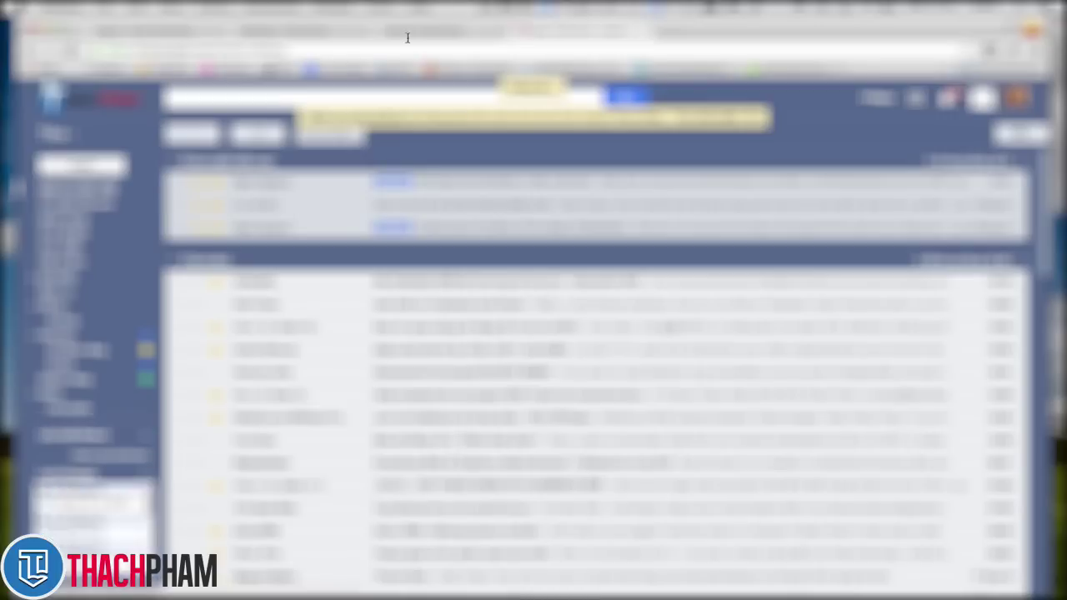
click(442, 30)
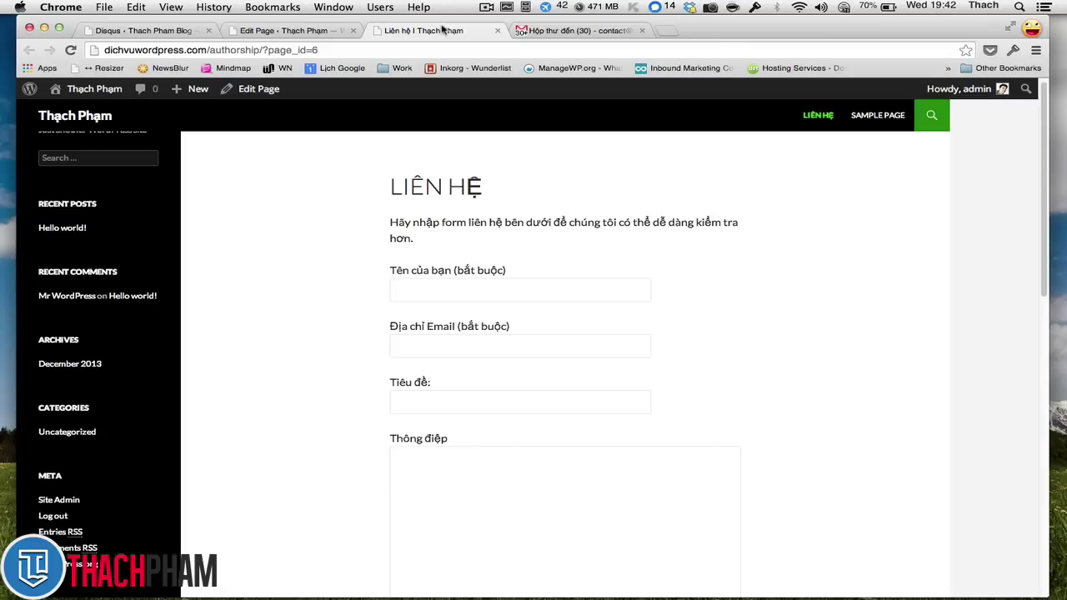
- Revisit the page editor, mailbox and live Liên hệ page to recheck the confirmation
click(293, 31)
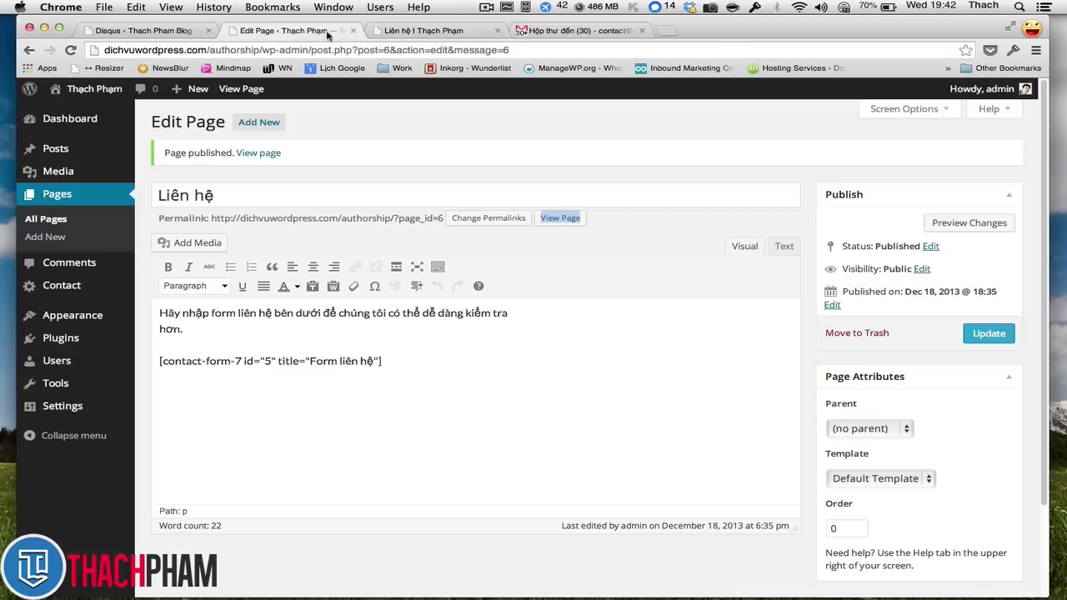
click(404, 31)
scroll(410, 206, down, 10)
scroll(409, 206, down, 2)
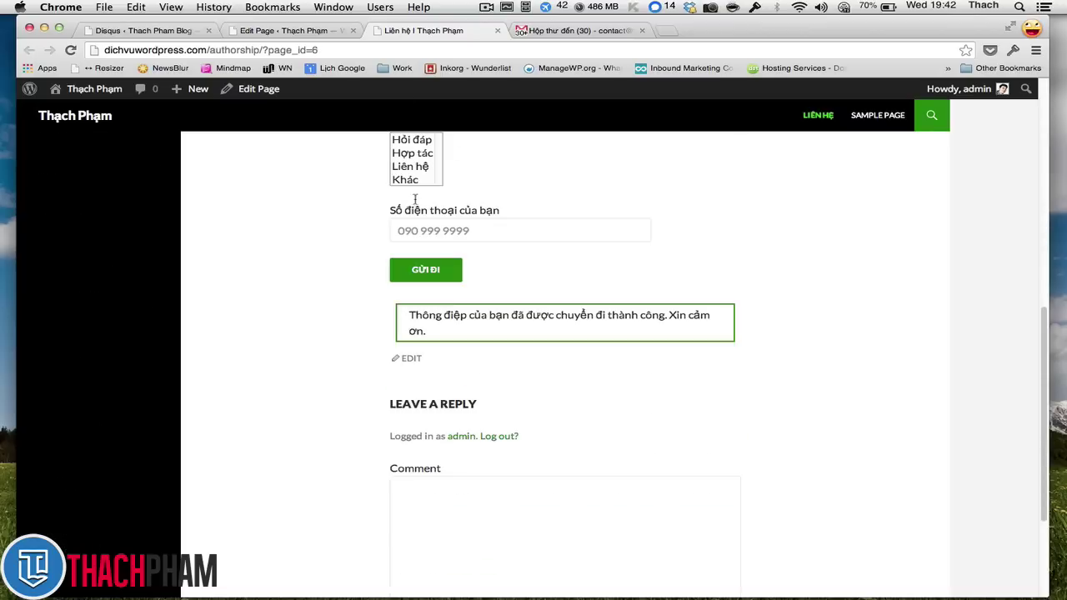
click(576, 31)
click(425, 31)
scroll(467, 210, up, 12)
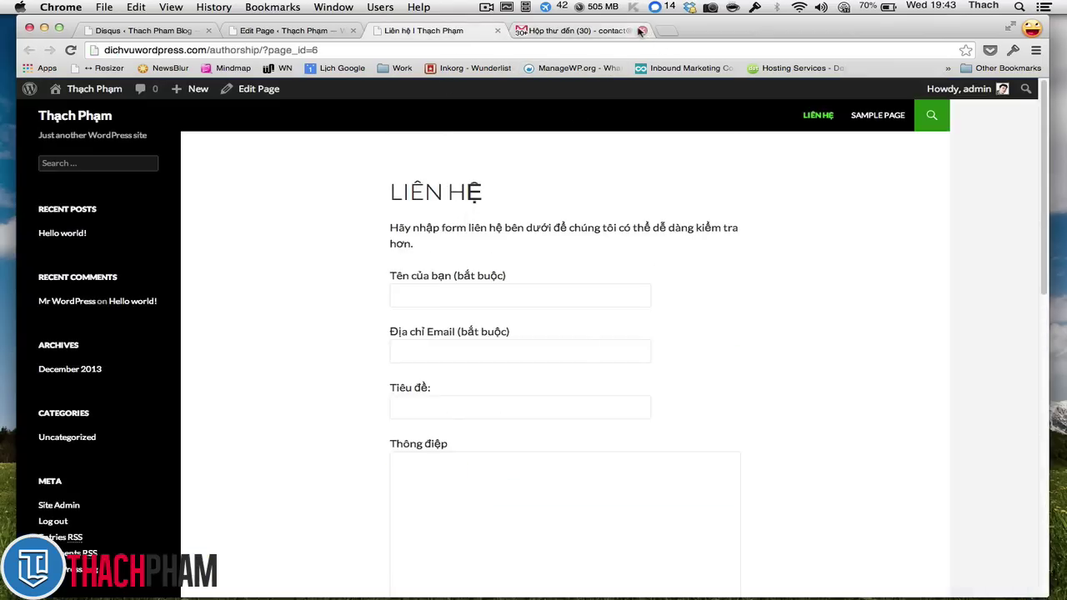
scroll(462, 225, down, 1)
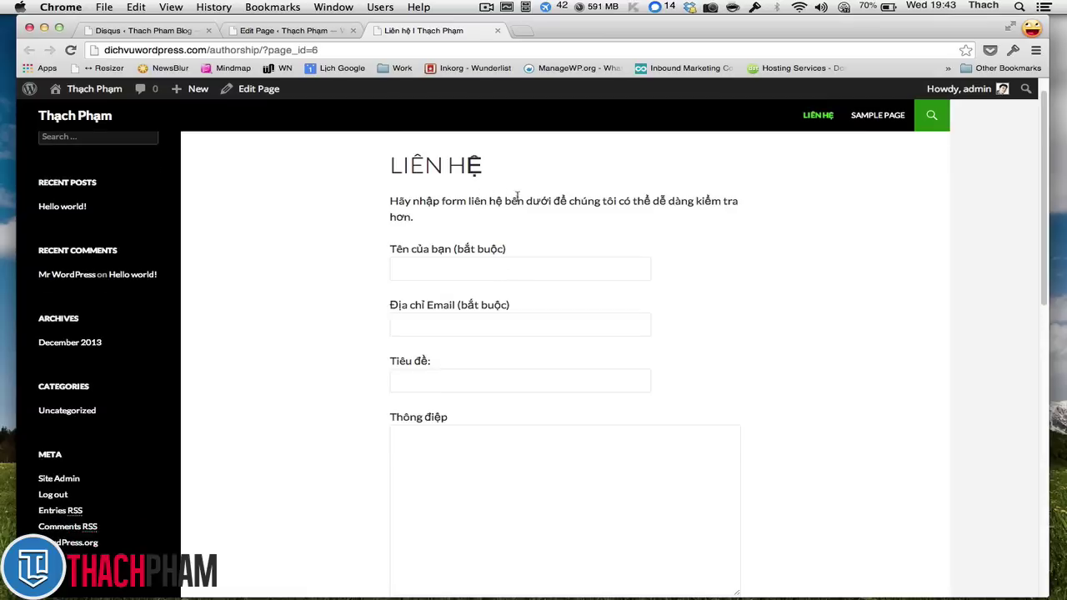
- Open a blank new browser tab
key(super+t)
text(gõ)
key(BackSpace)
key(BackSpace)
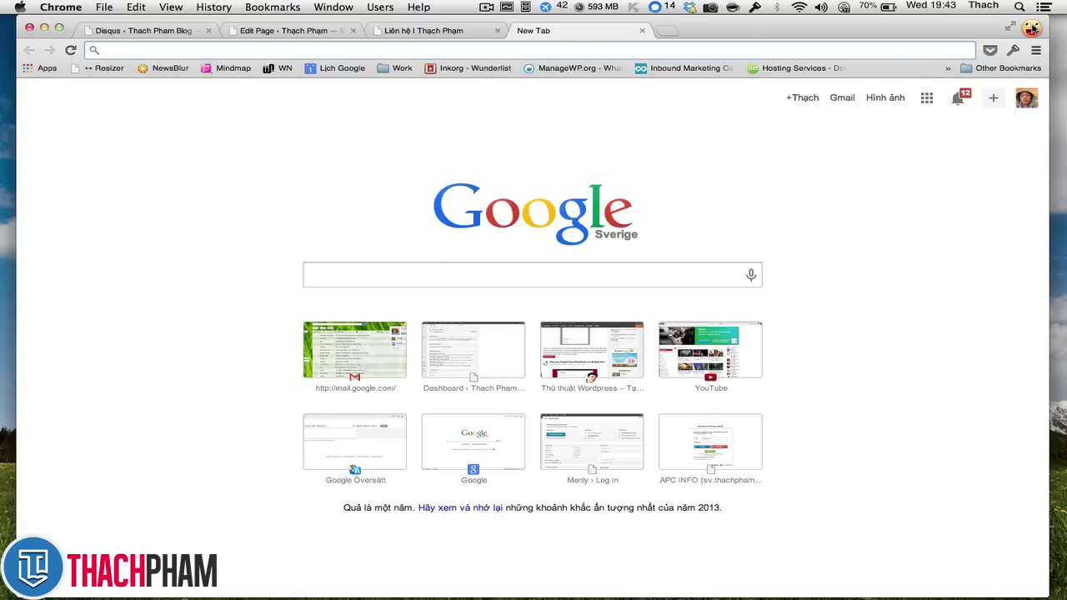
- In another Chrome profile window, search google.com.vn for 'smtp cho wordpress'
click(1032, 28)
click(982, 61)
text(g)
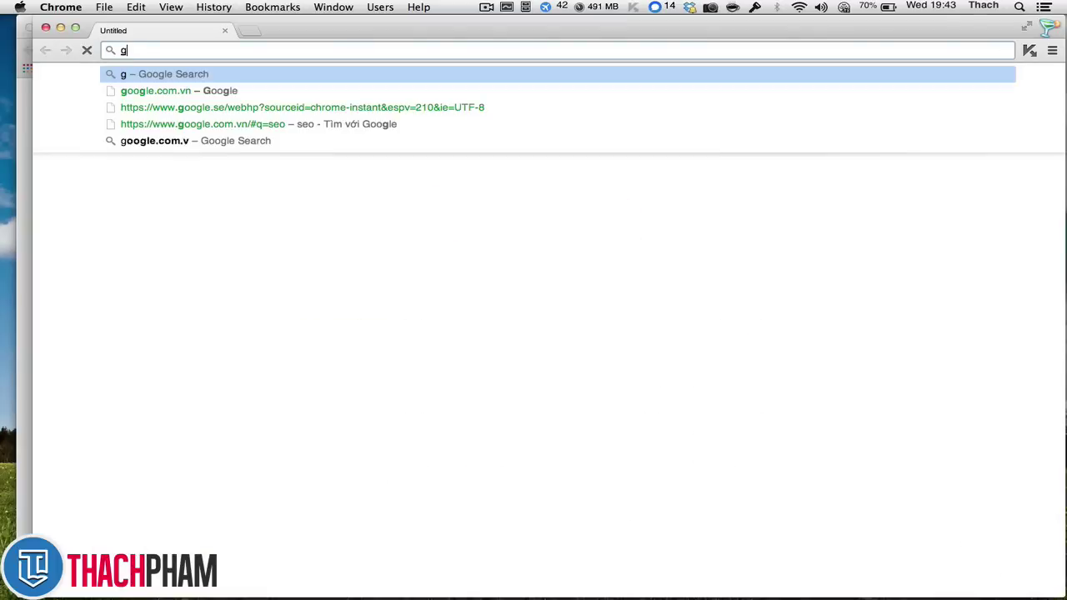
text(oogle.com.vn)
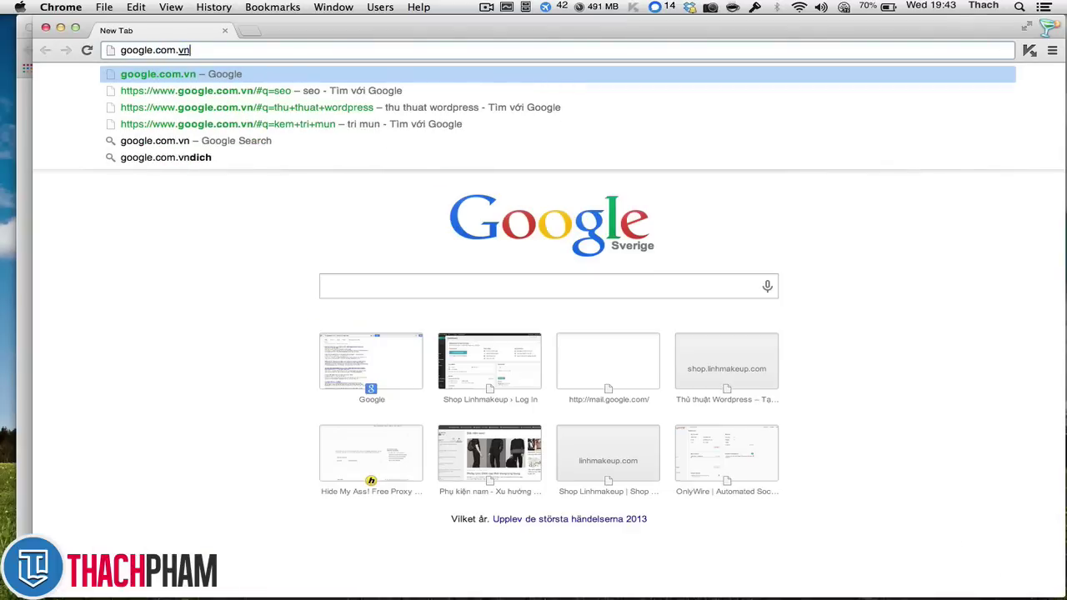
key(Return)
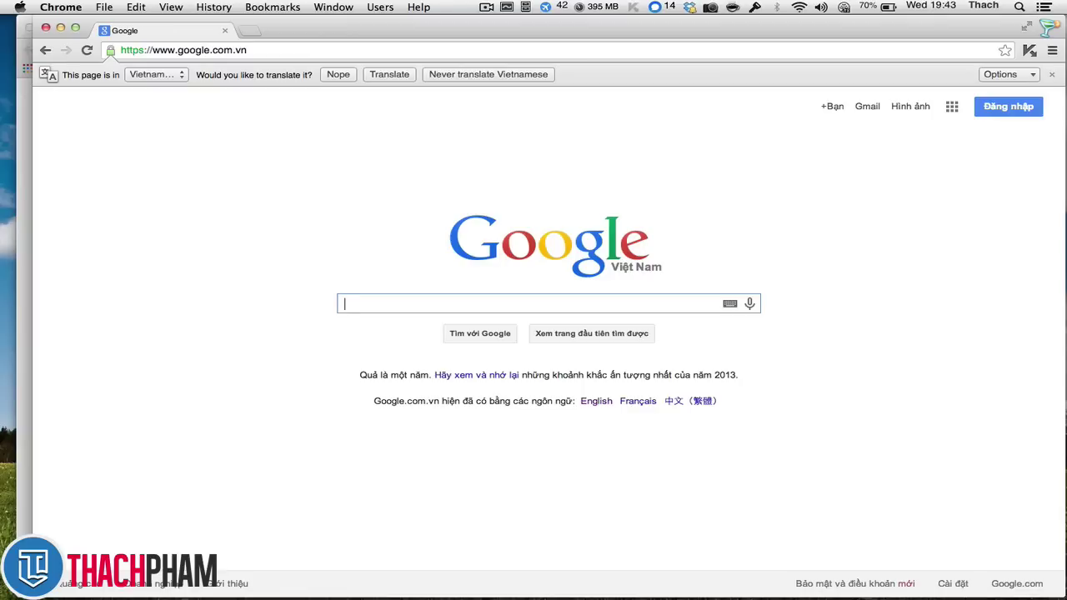
text(s)
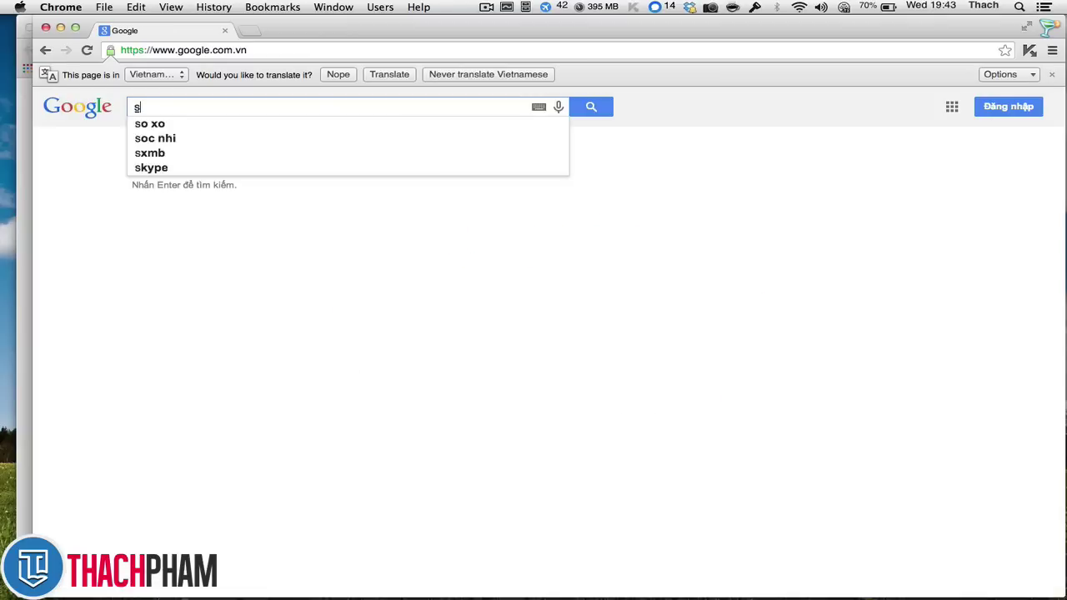
text(mtp cho wordpress)
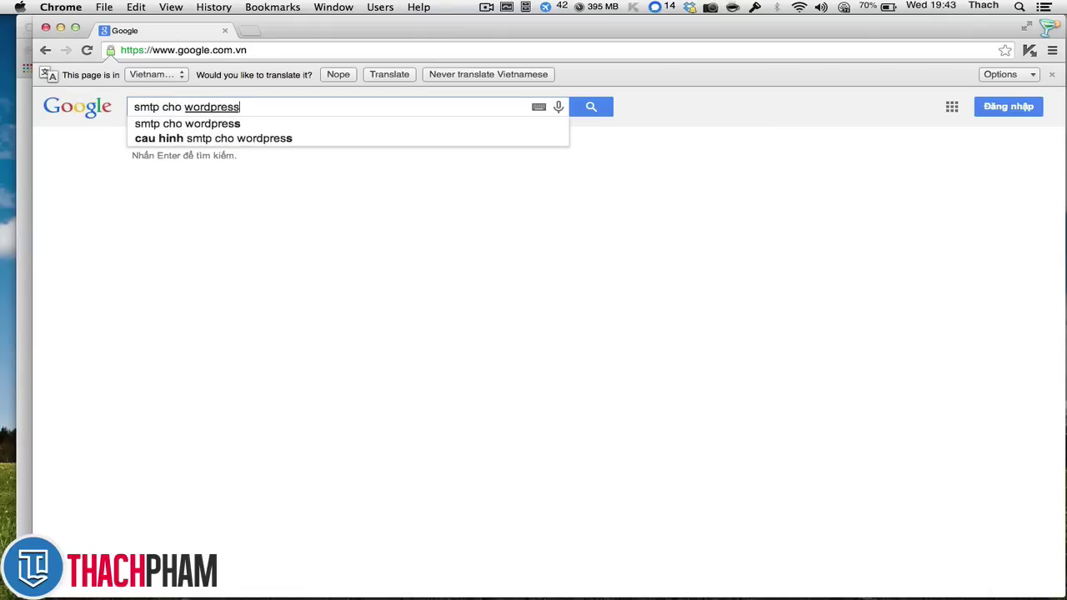
key(Return)
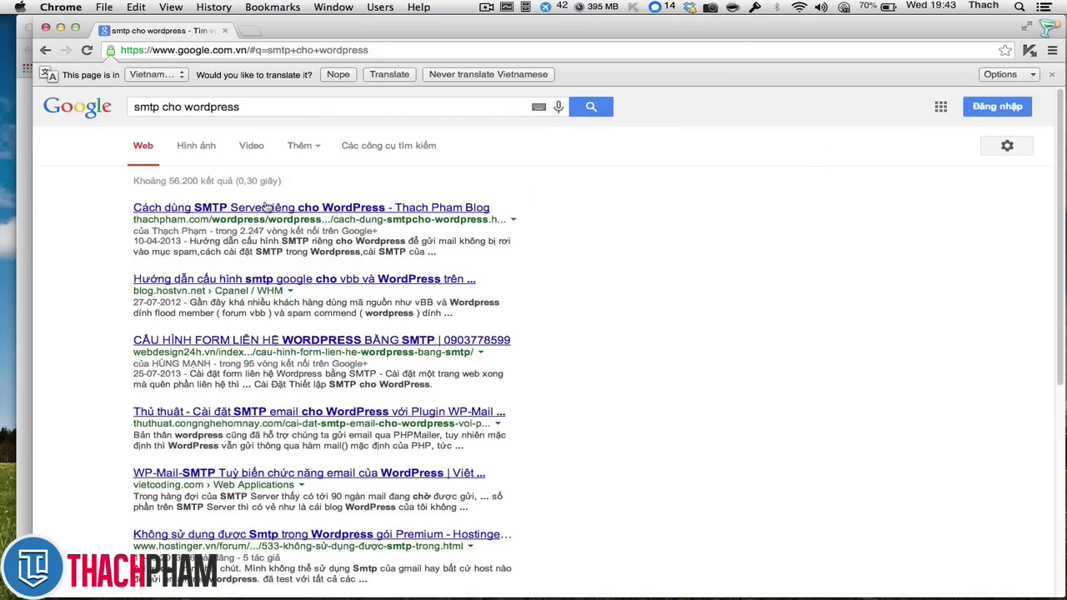
- Read the top SMTP-for-WordPress article, close it and go back to the Liên hệ editor
click(303, 209)
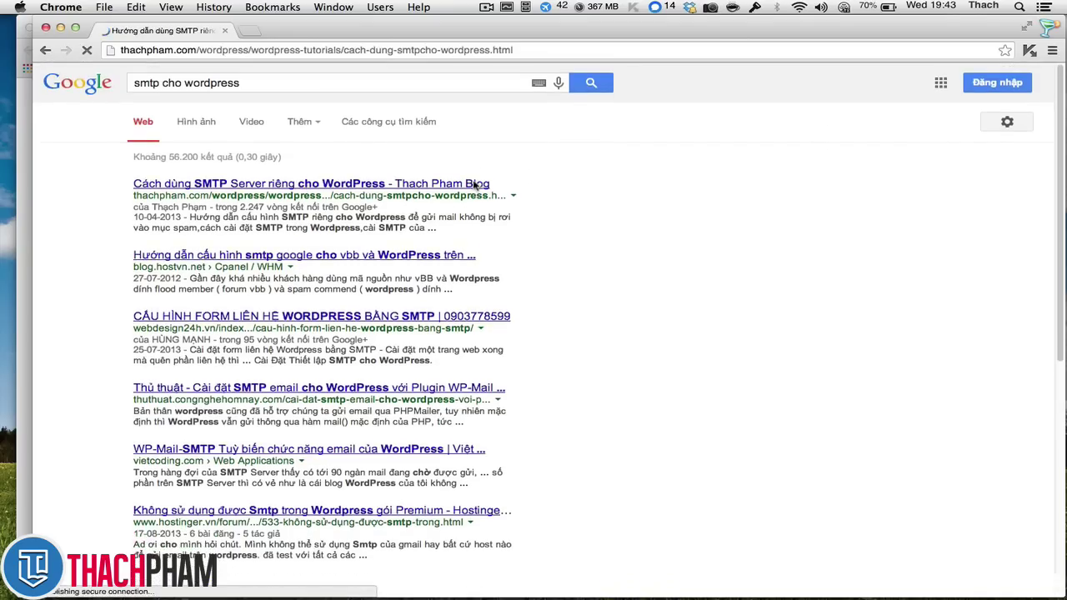
scroll(408, 198, down, 2)
scroll(408, 198, down, 5)
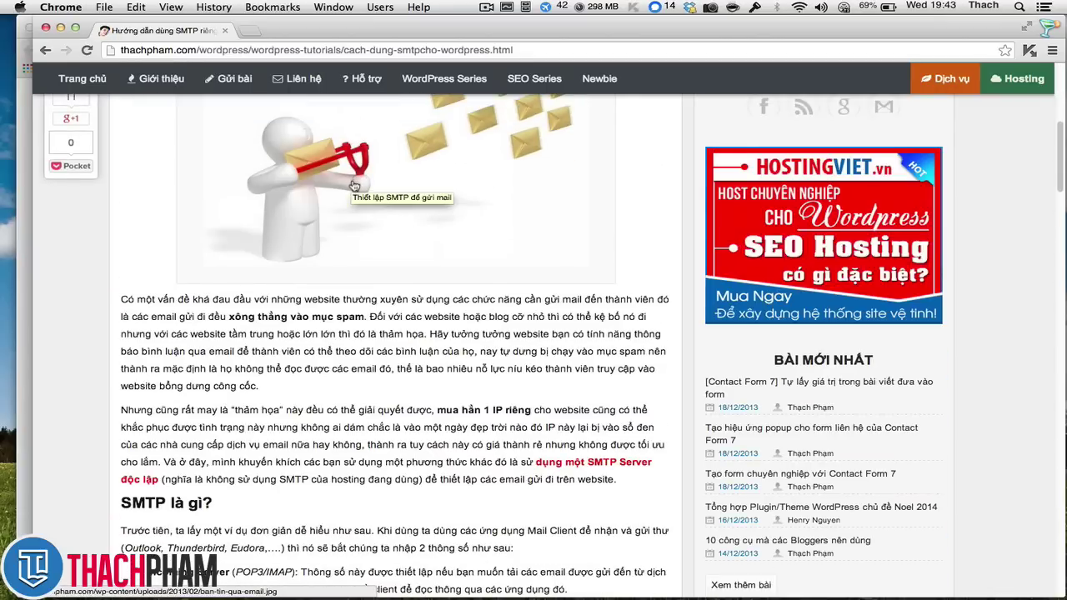
scroll(354, 185, down, 12)
scroll(353, 190, down, 15)
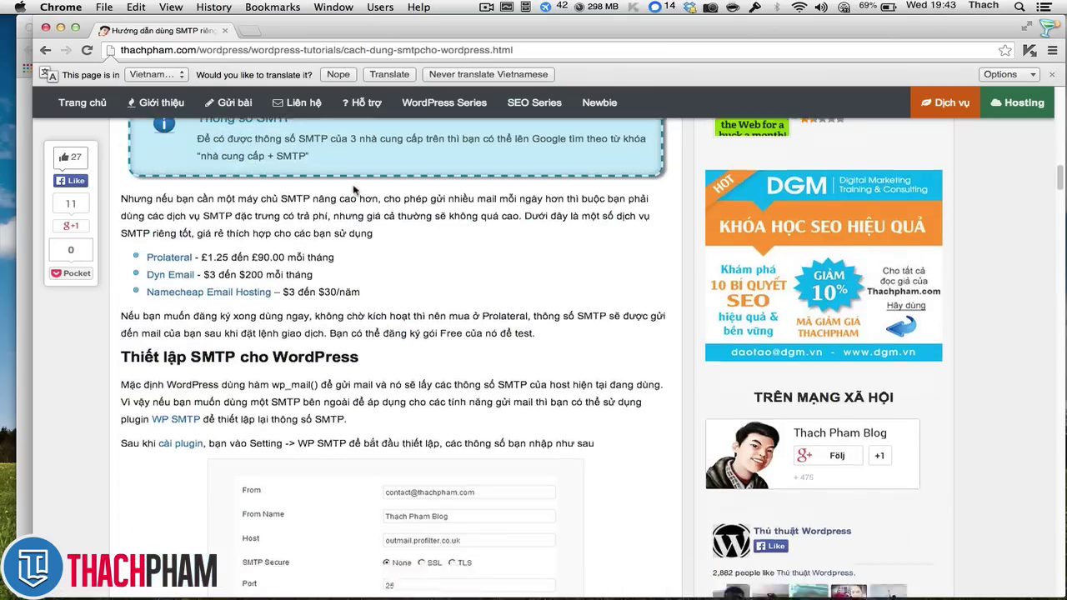
scroll(266, 175, down, 10)
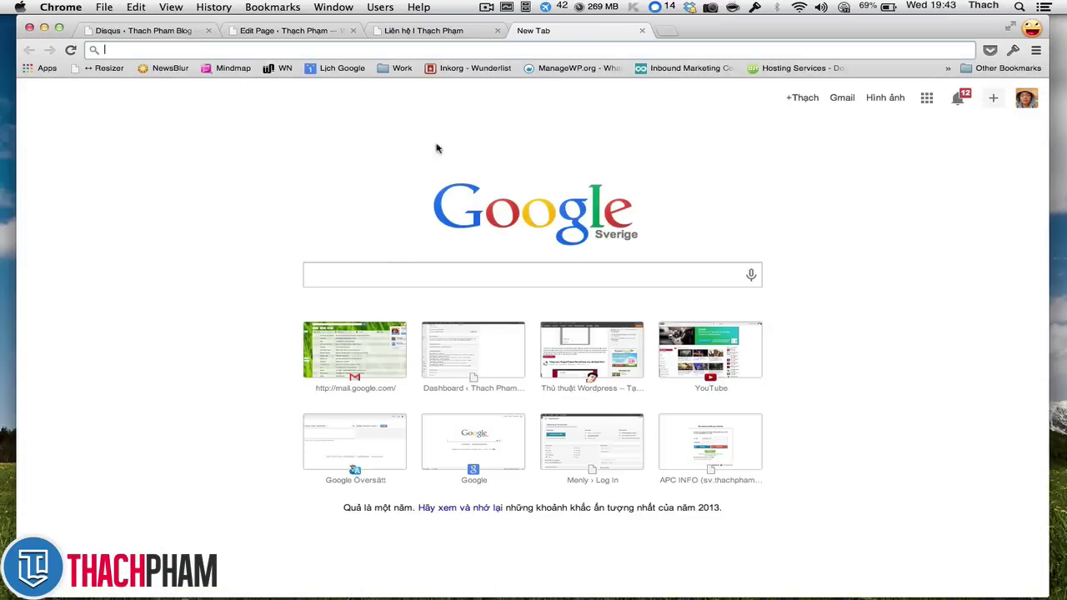
click(46, 27)
click(407, 37)
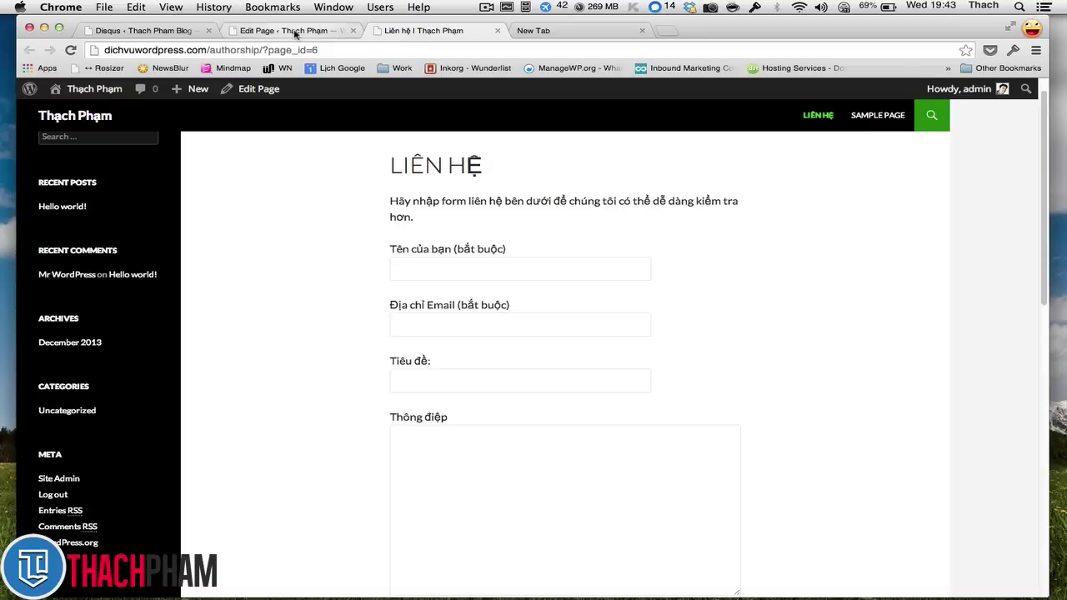
click(295, 33)
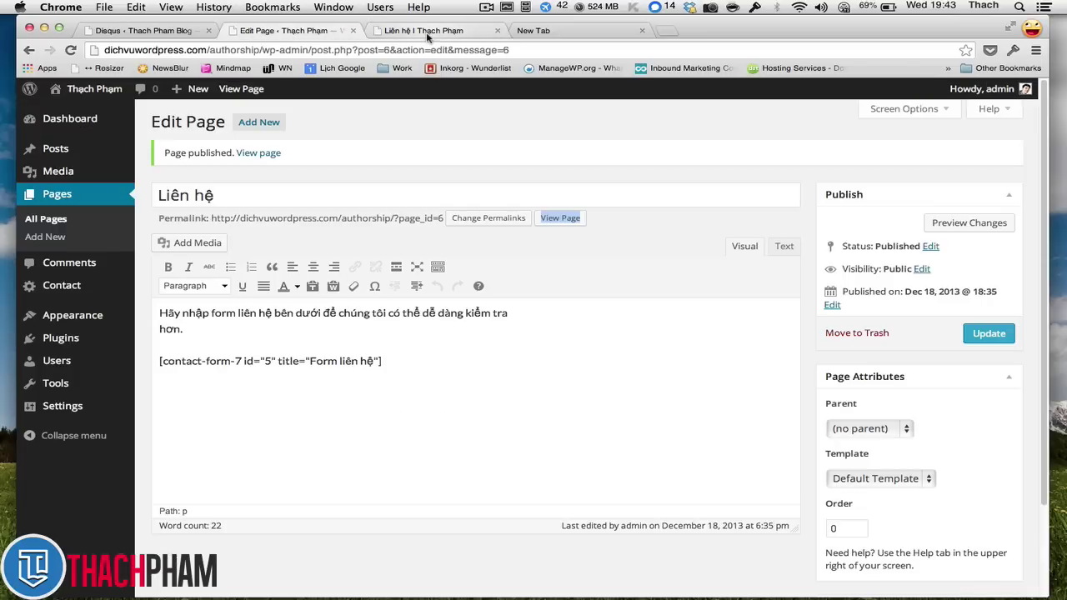